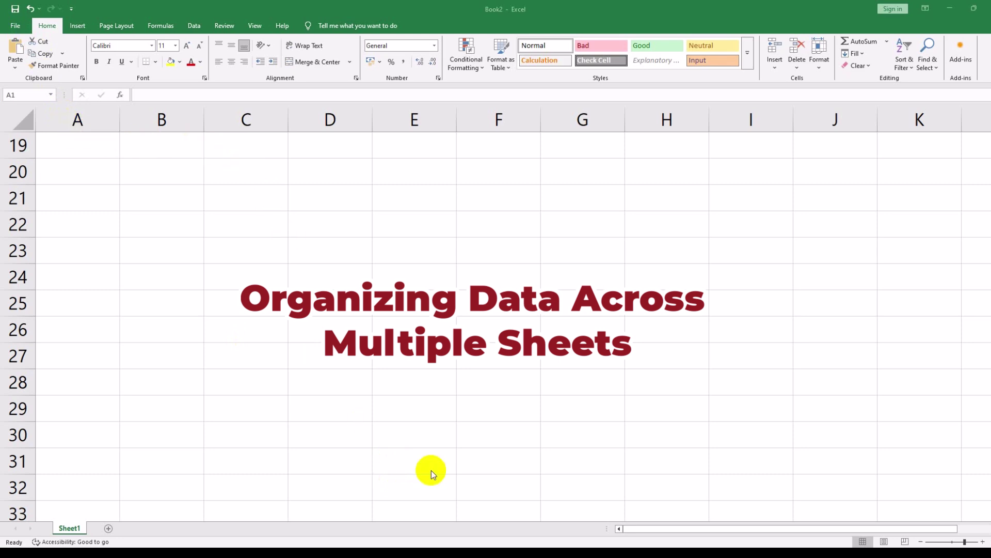
- Copy the Q1 Region/Product/Sales table from the notes into Sheet1 at A19
click(485, 514)
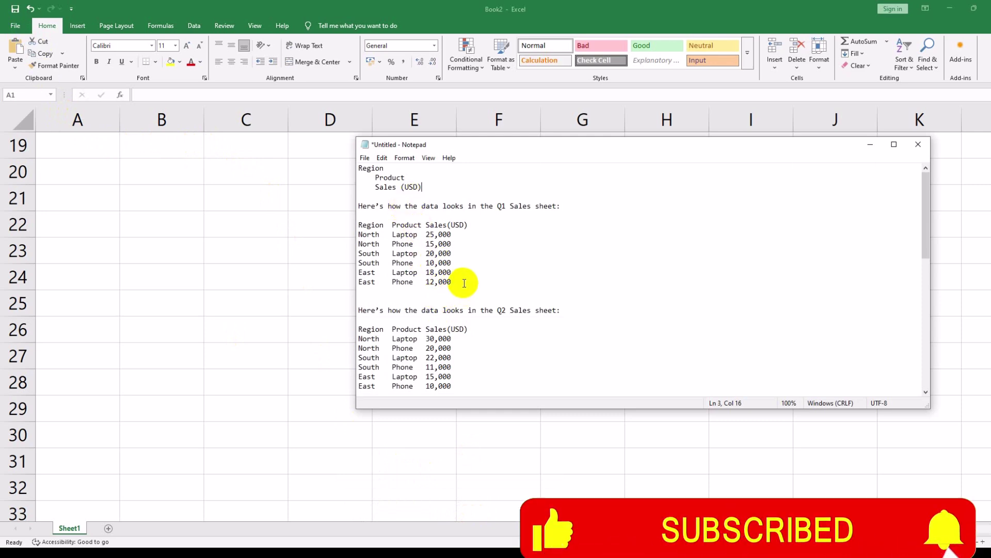
drag(464, 282, 352, 226)
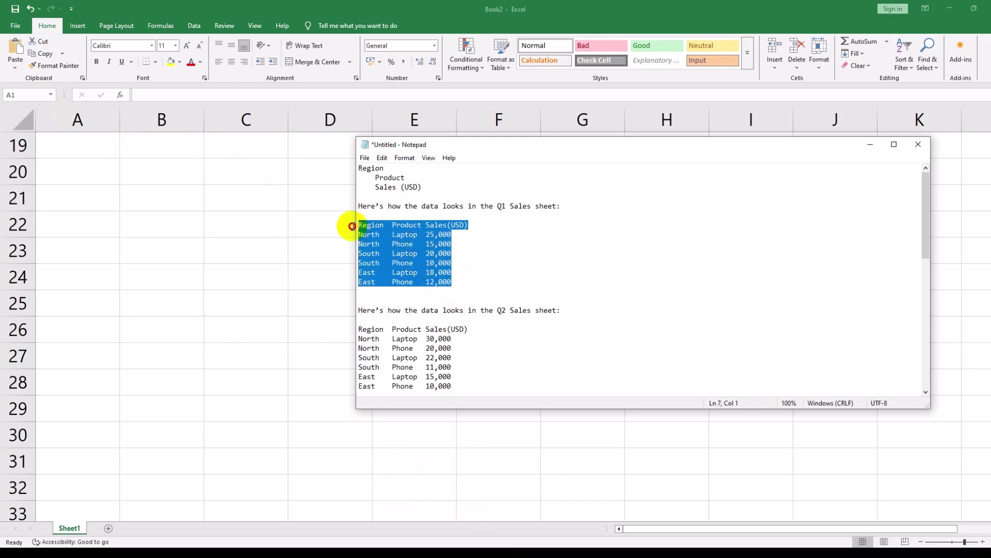
click(56, 146)
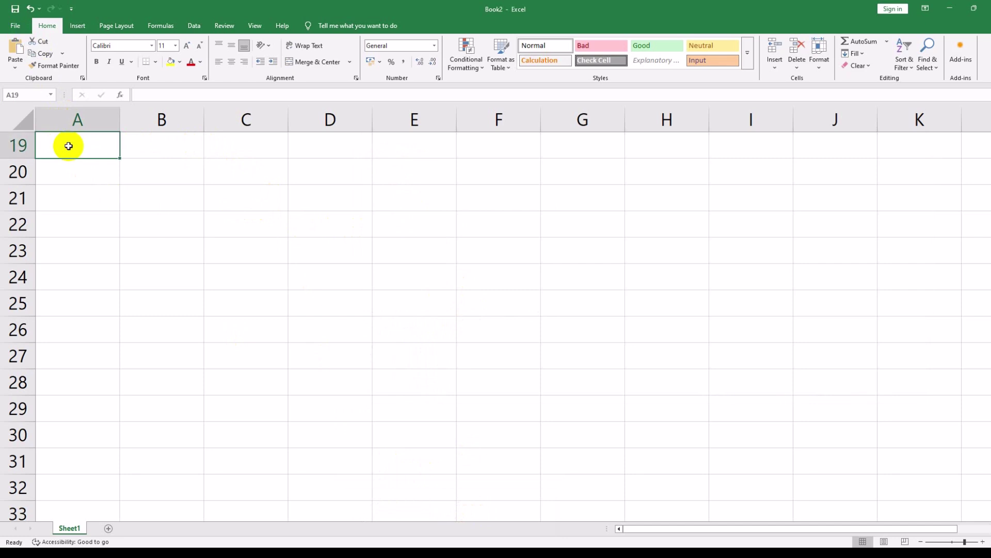
text(Region	Product	Sales(USD) North	Laptop	25,000 North	Phone	15,000 South	Laptop	20,000 South	Phone	10,000 East	Laptop	18,000 East	Phone	12,000)
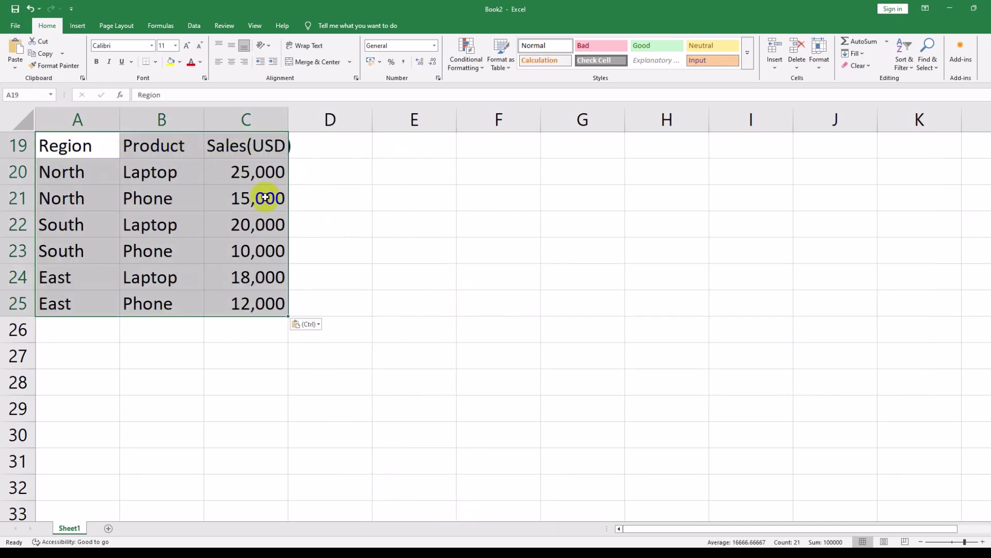
- Widen column C to fit the Sales(USD) header and add a new Sheet2
click(265, 198)
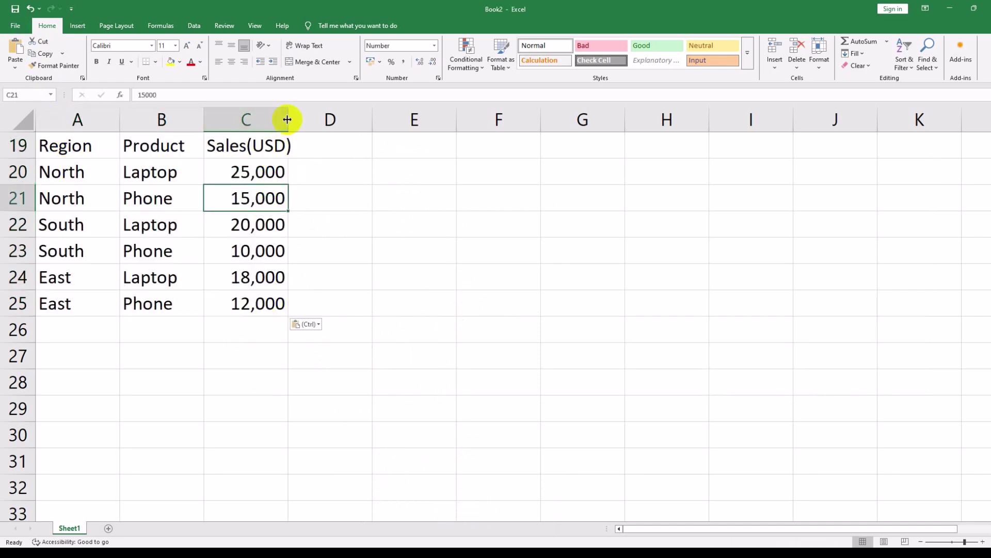
drag(287, 119, 305, 119)
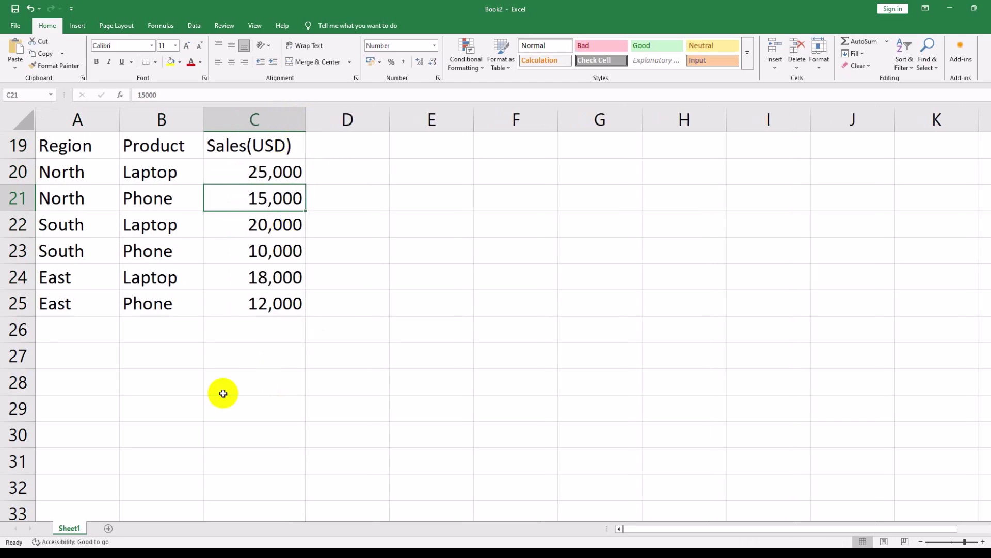
click(110, 528)
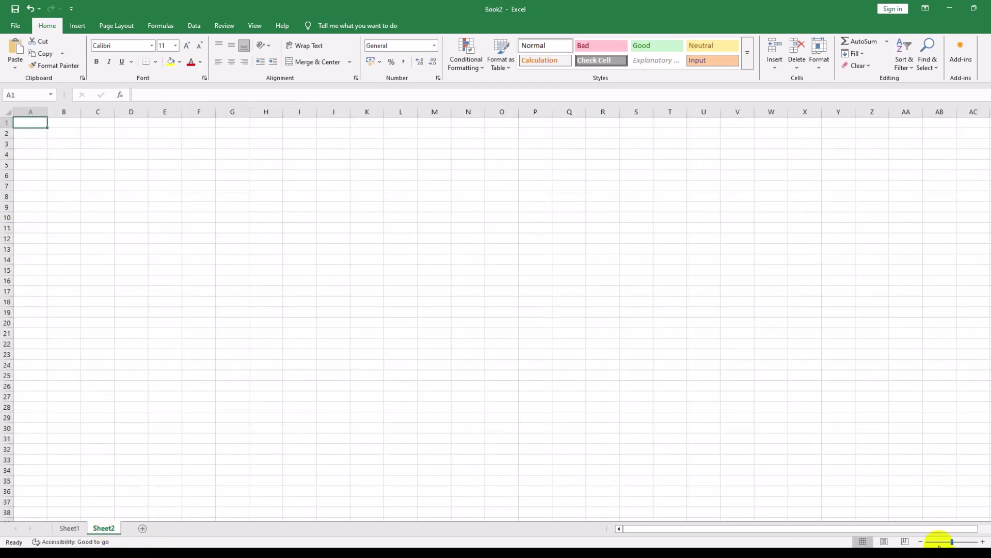
- Zoom Sheet2 to about 200% and paste the Q2 sales table at A1
drag(952, 542, 965, 542)
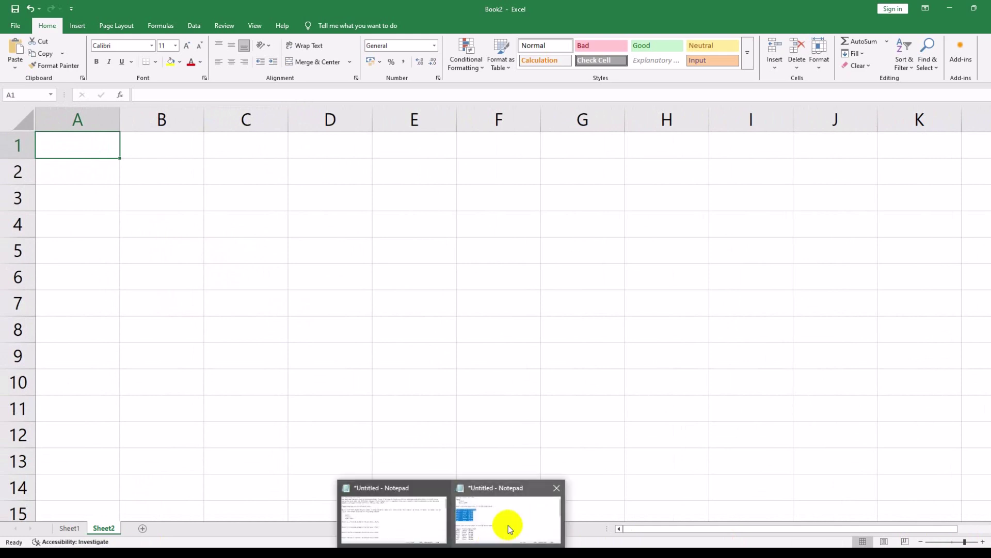
click(508, 525)
scroll(448, 385, down, 2)
drag(452, 329, 333, 275)
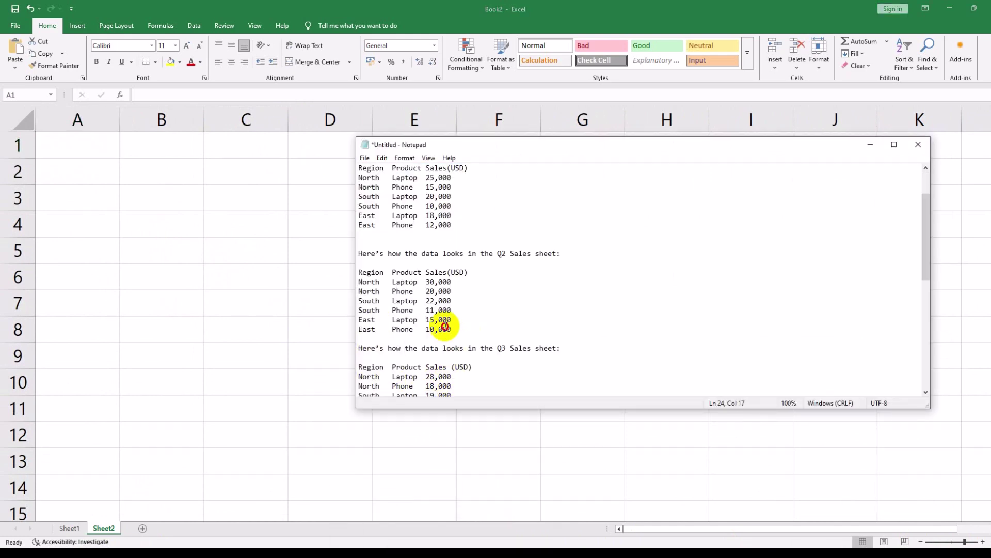
click(74, 150)
text(Region	Product	Sales(USD) North	Laptop	30,000 North	Phone	20,000 South	Laptop	22,000 South	Phone	11,000 East	Laptop	15,000 East	Phone	10,000)
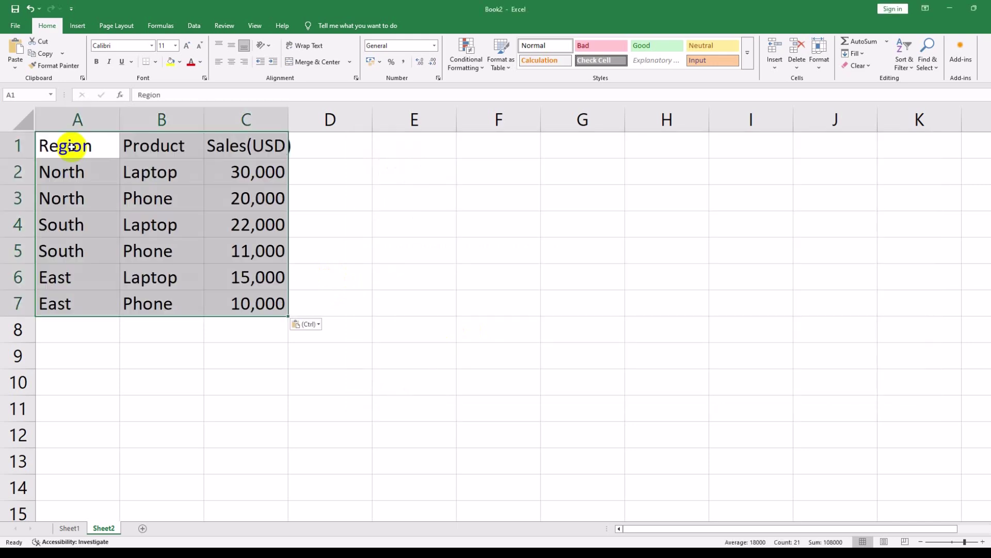
- Widen column C for the sales header, then select the Q3 table in the notes
mouse_move(289, 115)
mouse_down()
mouse_move(332, 118)
mouse_move(317, 117)
mouse_up()
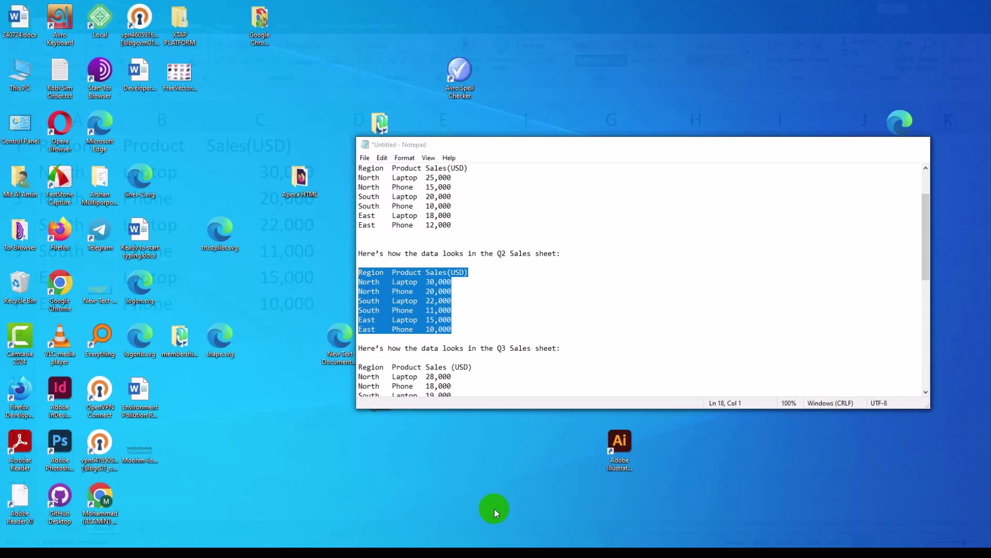
click(494, 510)
scroll(485, 372, down, 3)
scroll(454, 330, down, 2)
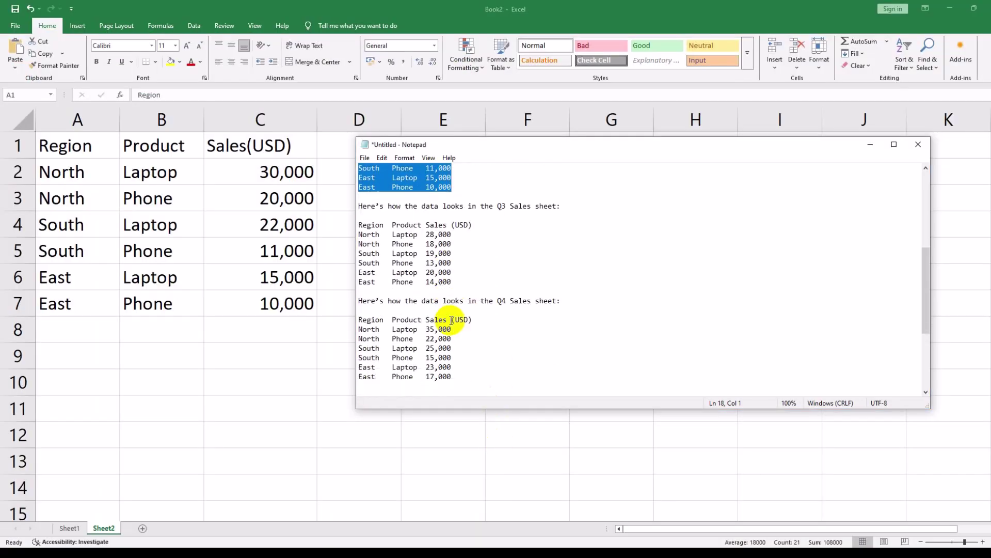
click(461, 282)
drag(460, 282, 322, 228)
key(ctrl+c)
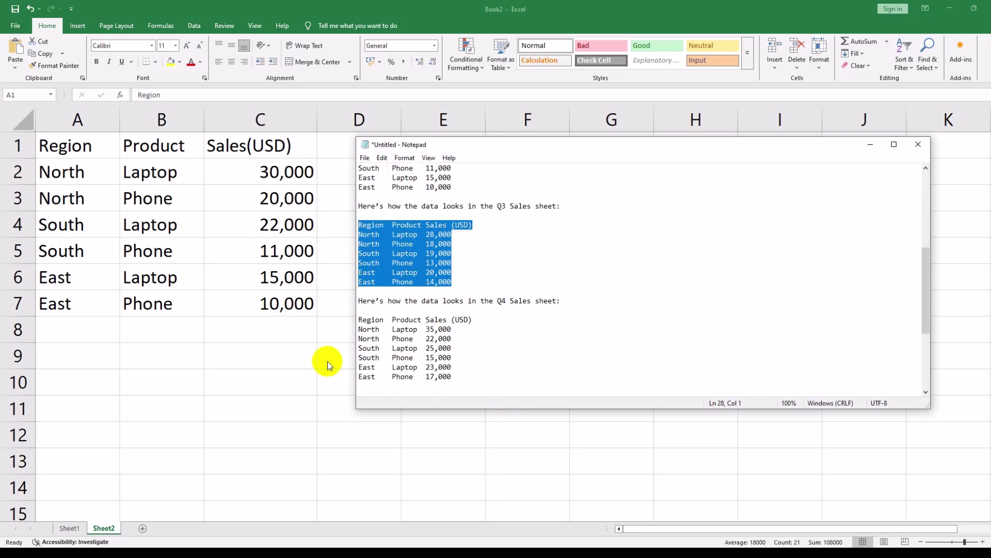
- Add Sheet3 with the Q3 sales table at A1 and column C widened
click(141, 530)
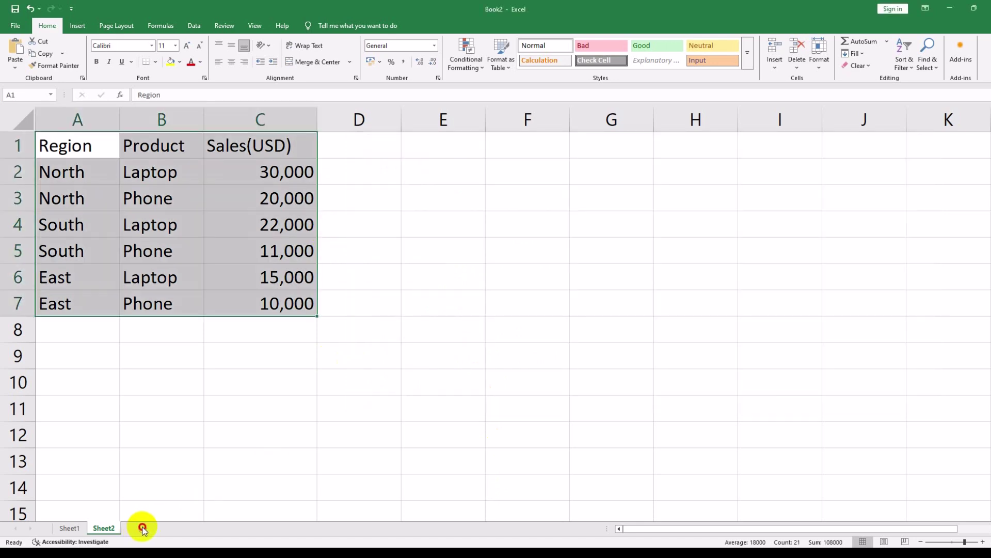
click(143, 529)
key(ctrl+v)
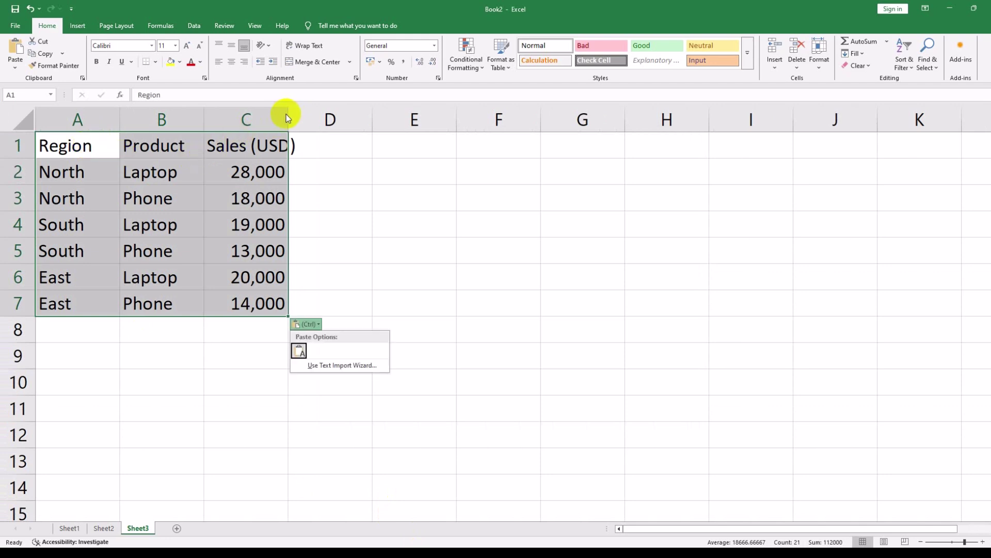
drag(289, 115, 312, 117)
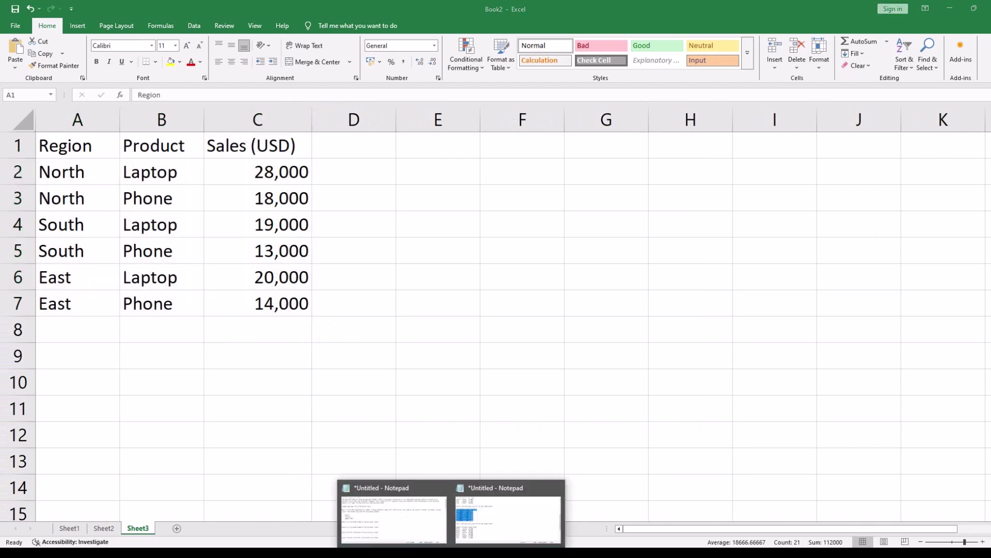
- Select the Q4 sales table in the notes
click(491, 512)
click(474, 370)
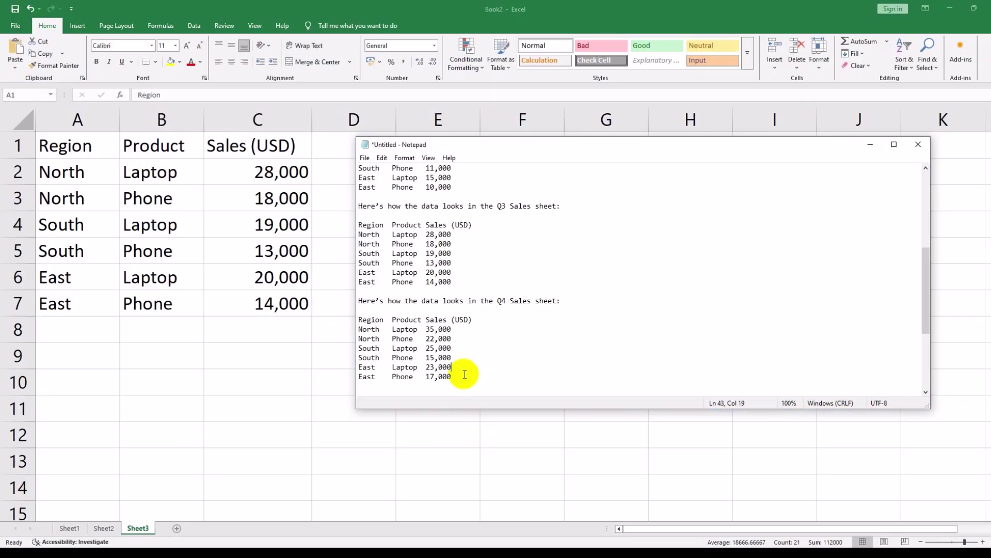
drag(457, 381, 339, 321)
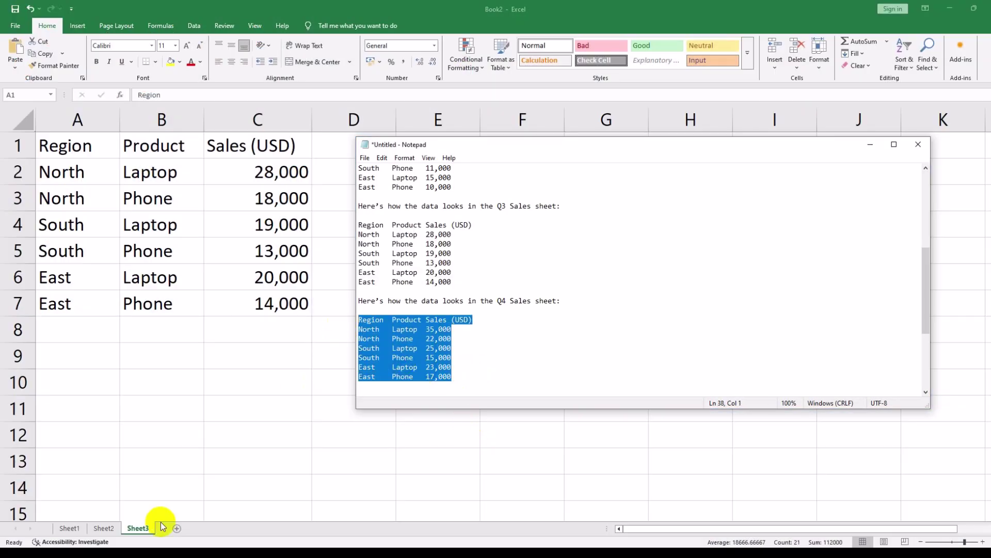
- Add a zoomed-in Sheet4 with the Q4 table at A1 and column C widened
click(176, 529)
click(176, 528)
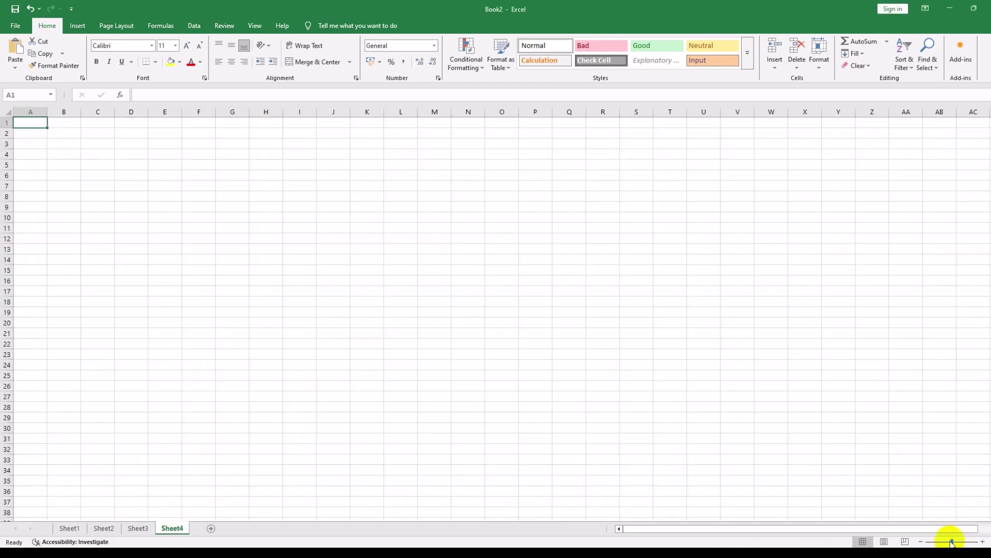
drag(952, 542, 965, 542)
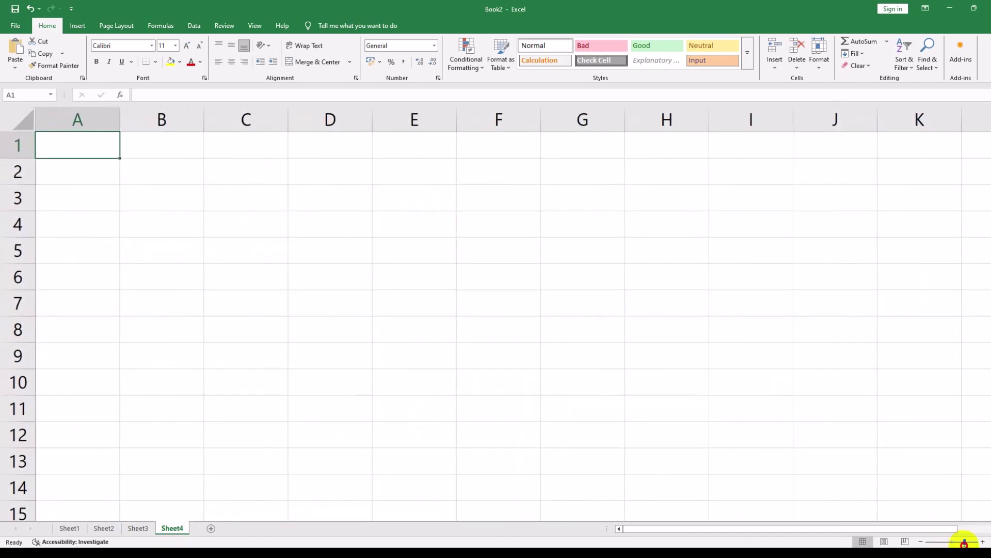
text(Region	Product	Sales (USD) North	Laptop	35,000 North	Phone	22,000 South	Laptop	25,000 South	Phone	15,000 East	Laptop	23,000 East	Phone	17,000)
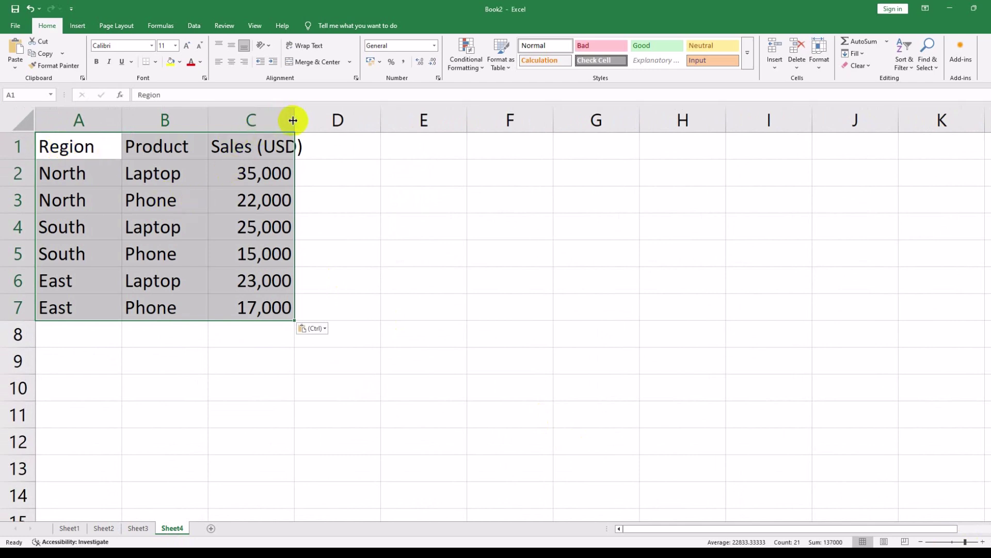
drag(293, 120, 314, 124)
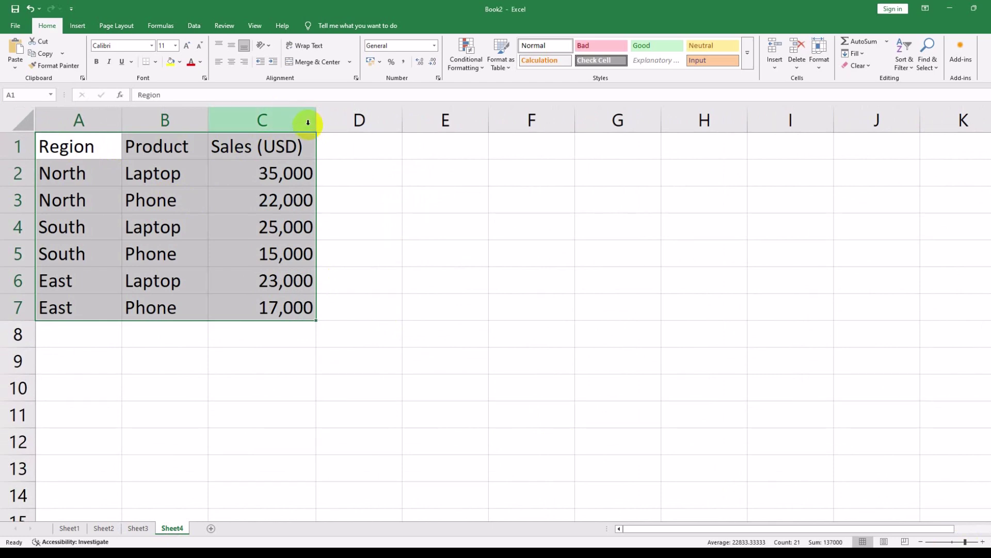
click(493, 528)
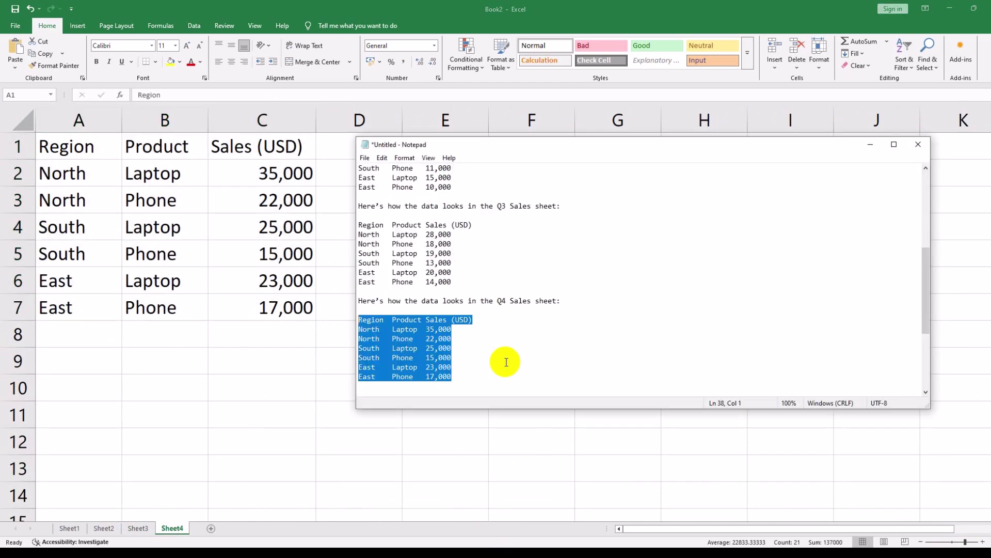
- Rename the first sheet to Q1 Sales using the name copied from the notes
scroll(503, 351, up, 2)
click(504, 347)
scroll(516, 266, up, 2)
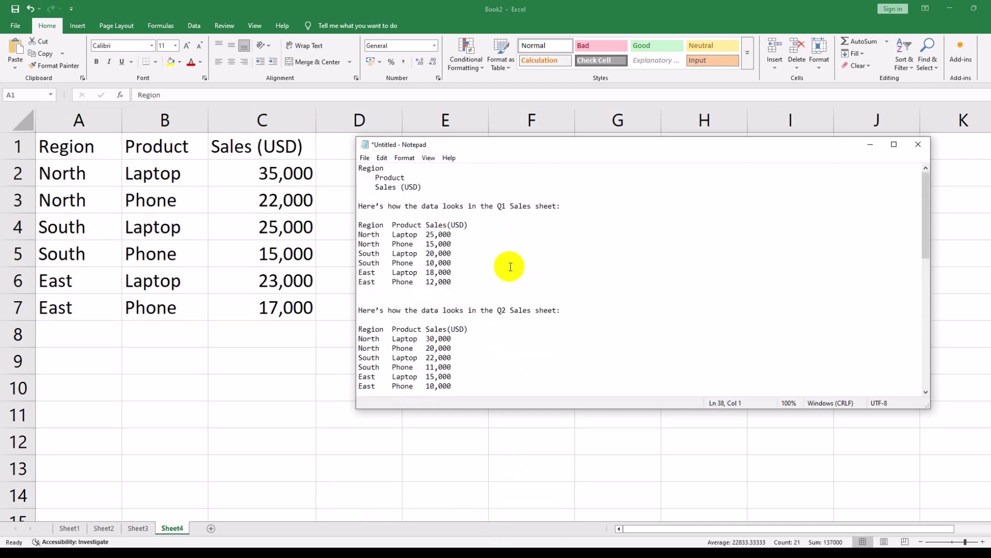
drag(498, 206, 523, 206)
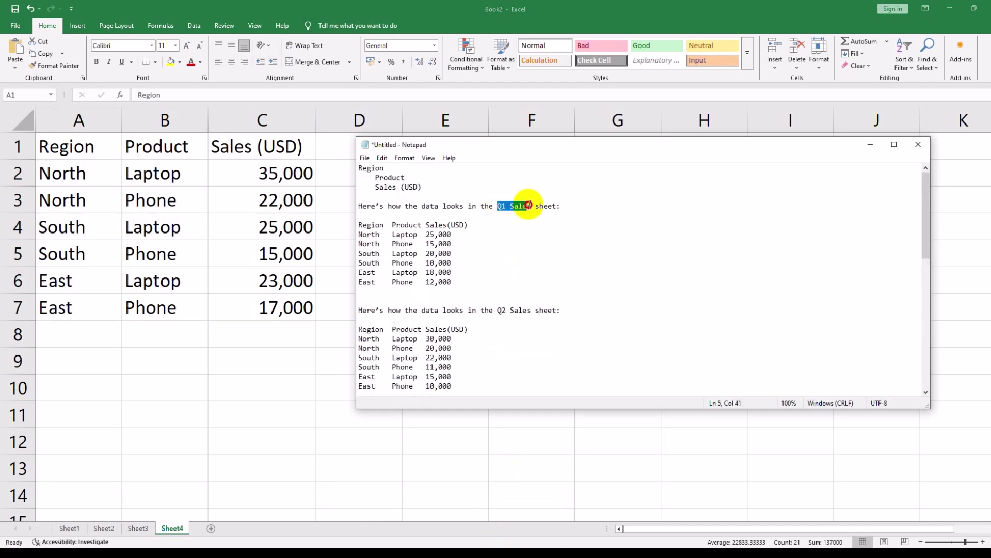
click(69, 529)
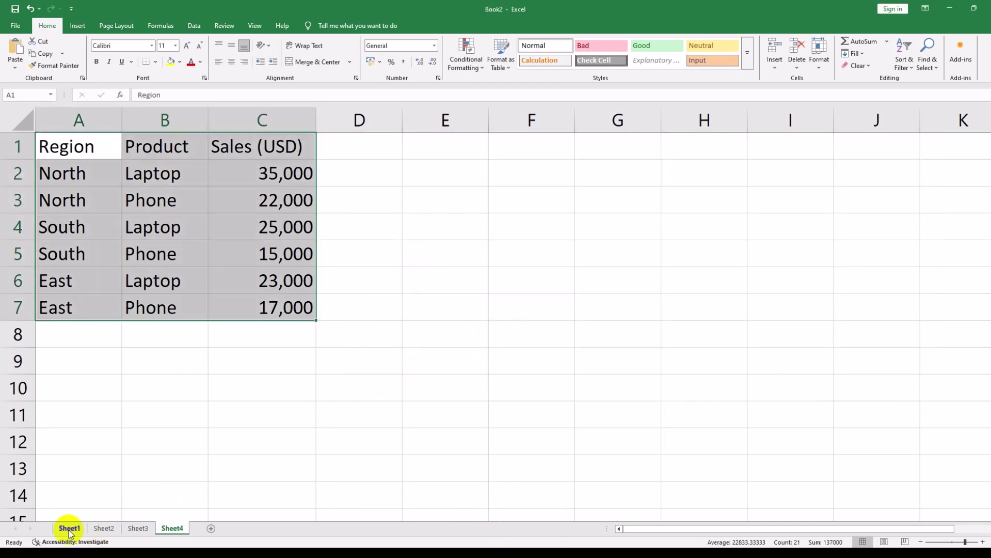
double_click(70, 529)
text(Q1 Sales)
key(Return)
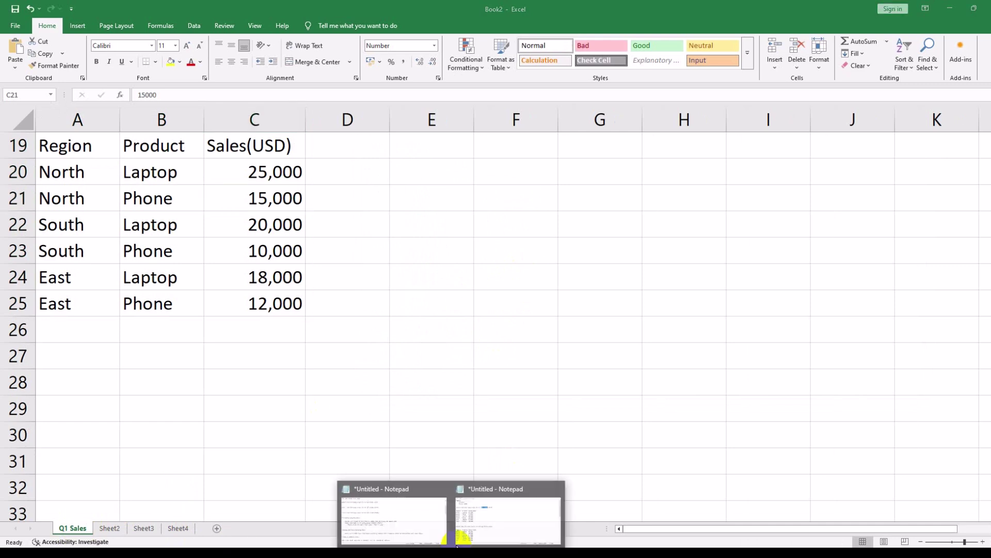
- Rename the second sheet to Q2 Sales
click(482, 506)
drag(498, 310, 519, 310)
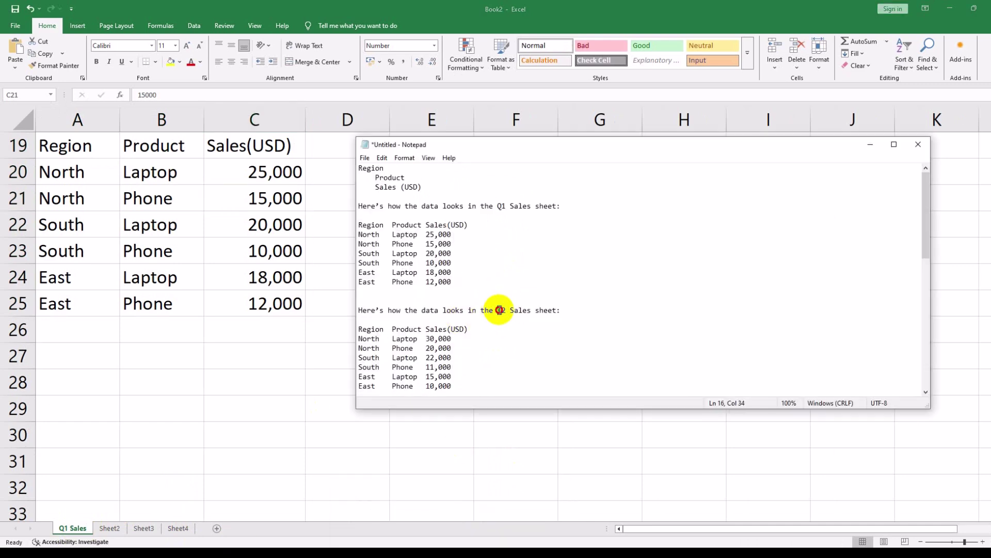
click(109, 527)
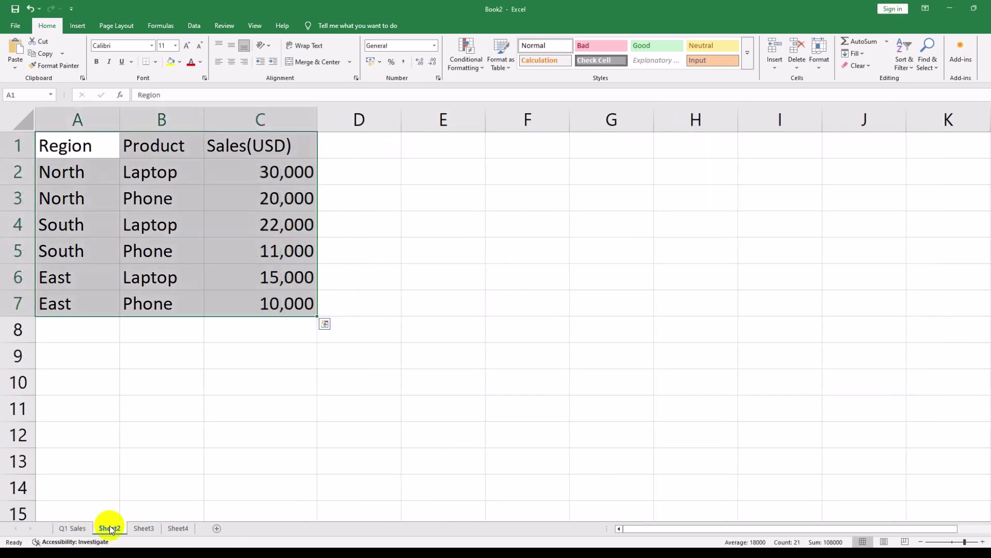
double_click(110, 526)
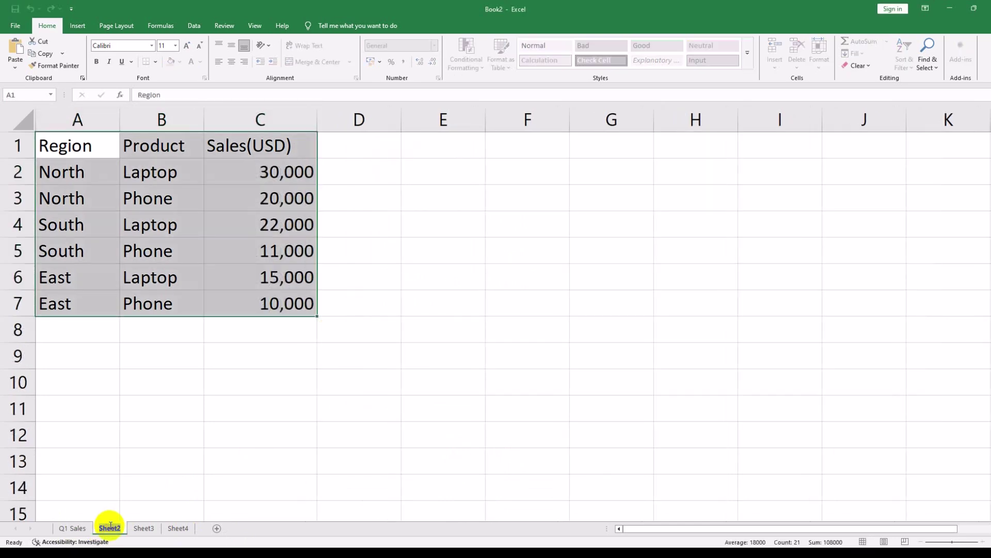
text(Q2 Sales)
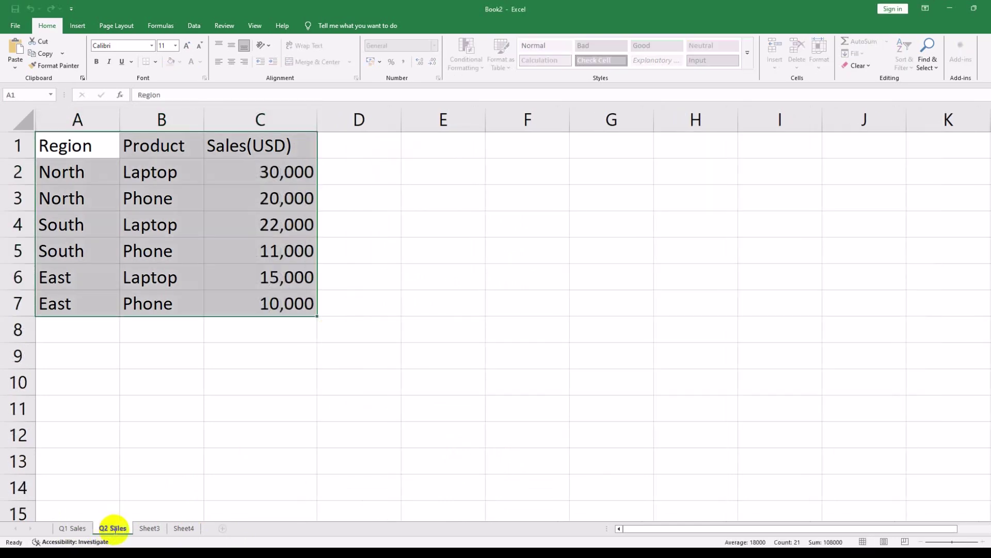
- Rename the third sheet to Q3 Sales
click(149, 528)
double_click(151, 528)
text(Q2 Sales)
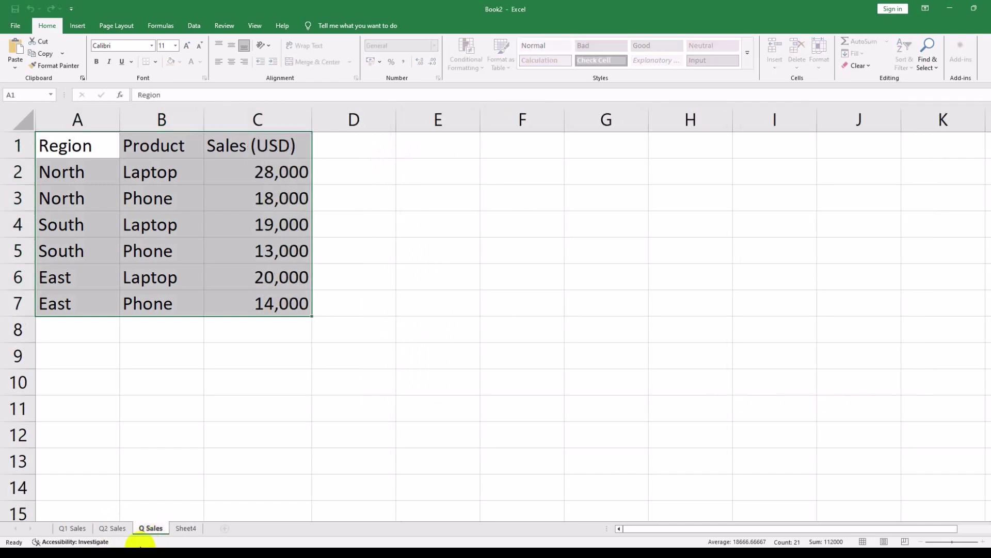
text(3)
- Rename the fourth sheet to Q4 Sales, dismissing the duplicate-name warning
click(181, 530)
double_click(184, 530)
key(BackSpace)
text(Q3 Sales)
key(Return)
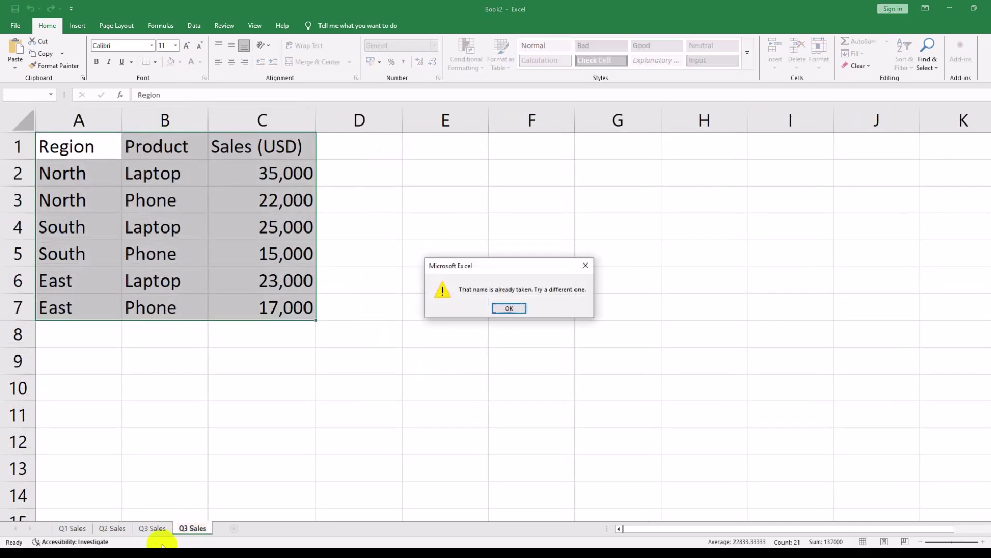
click(510, 308)
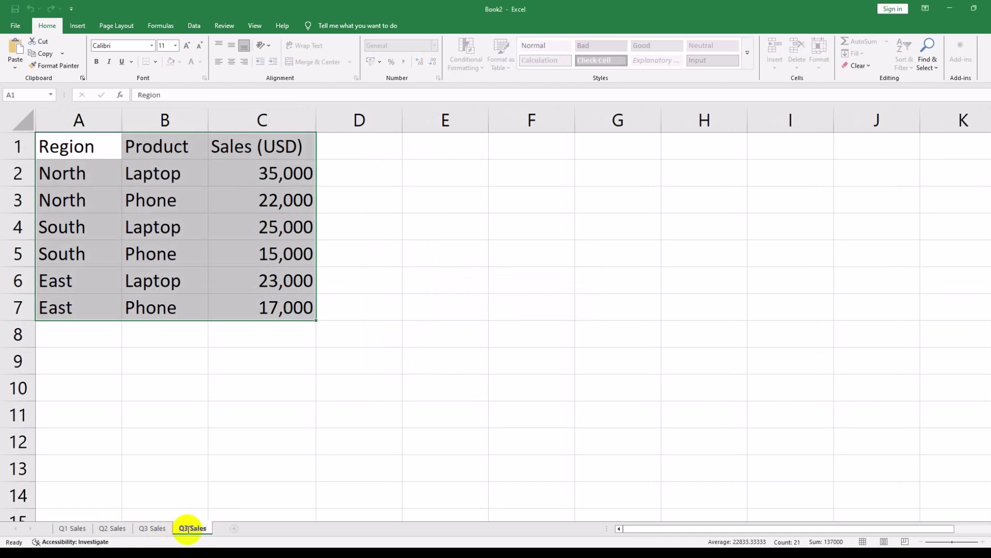
text(4)
key(Return)
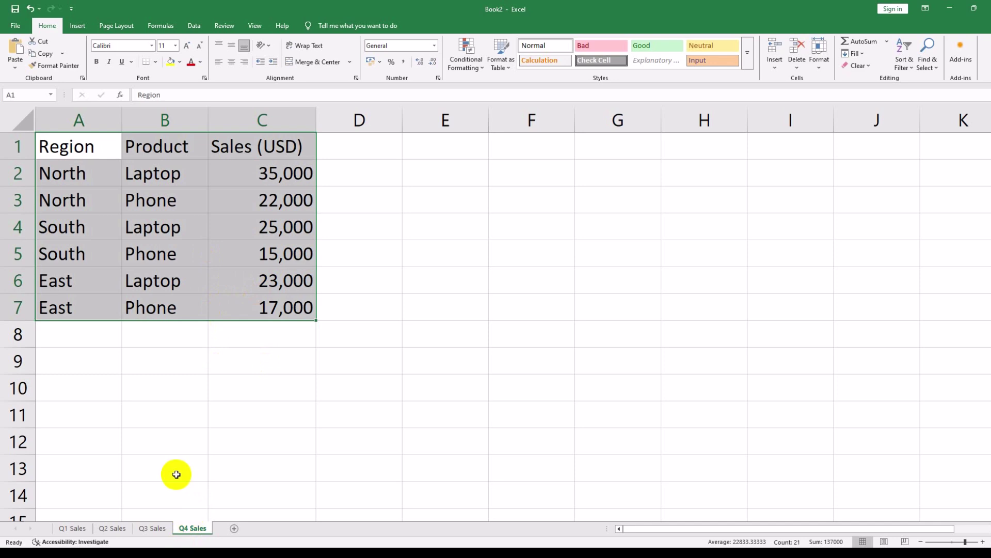
- Colour the Q1 Sales tab red and the Q2 Sales tab light green
click(70, 527)
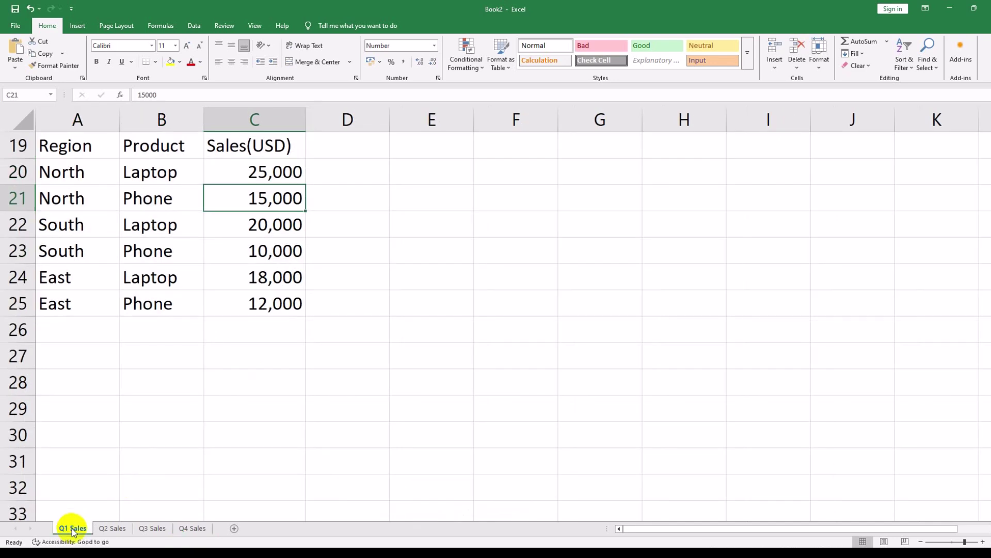
right_click(72, 528)
mouse_move(103, 481)
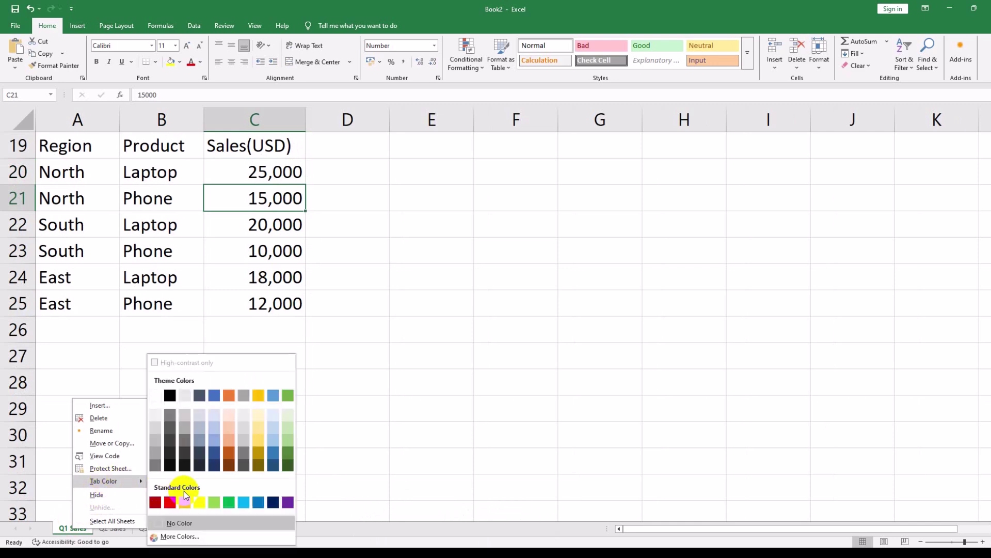
click(171, 503)
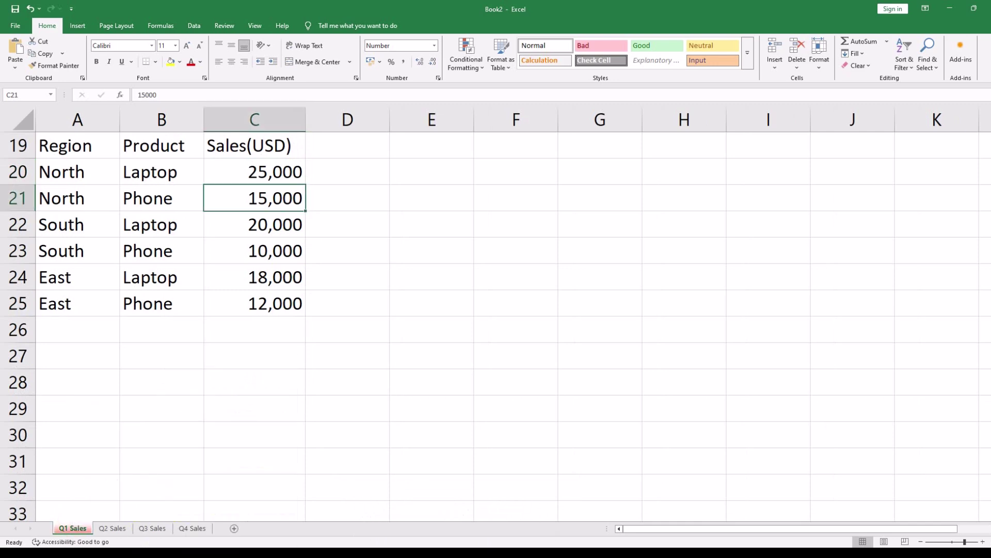
click(112, 529)
right_click(112, 529)
mouse_move(143, 482)
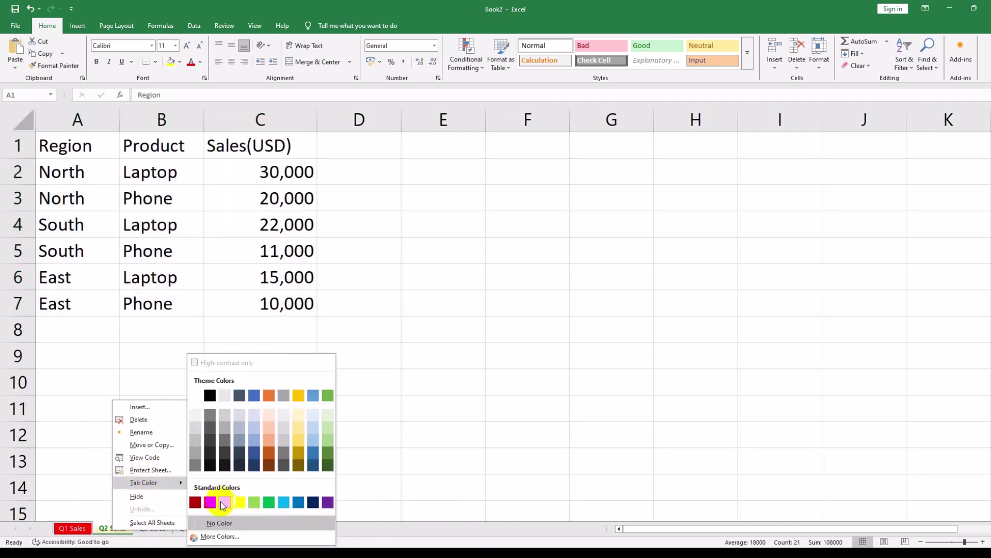
click(251, 504)
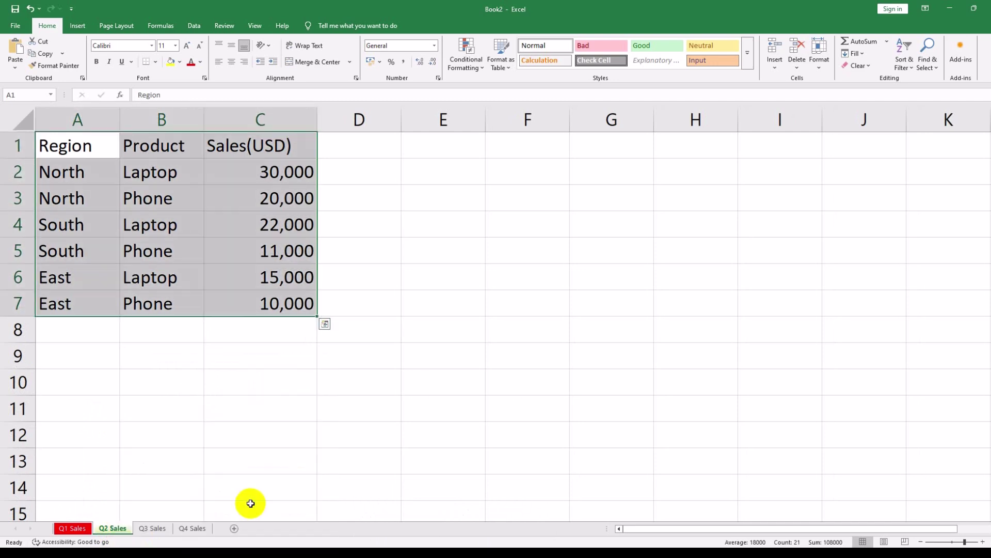
- Colour the Q3 Sales tab light blue and the Q4 Sales tab purple
click(146, 529)
right_click(146, 530)
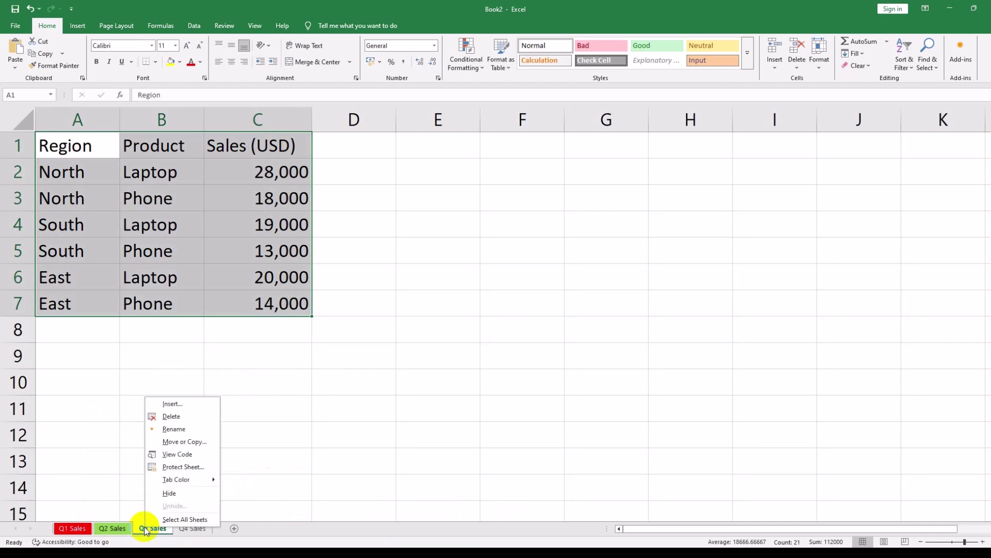
mouse_move(176, 480)
click(315, 502)
click(189, 527)
right_click(189, 527)
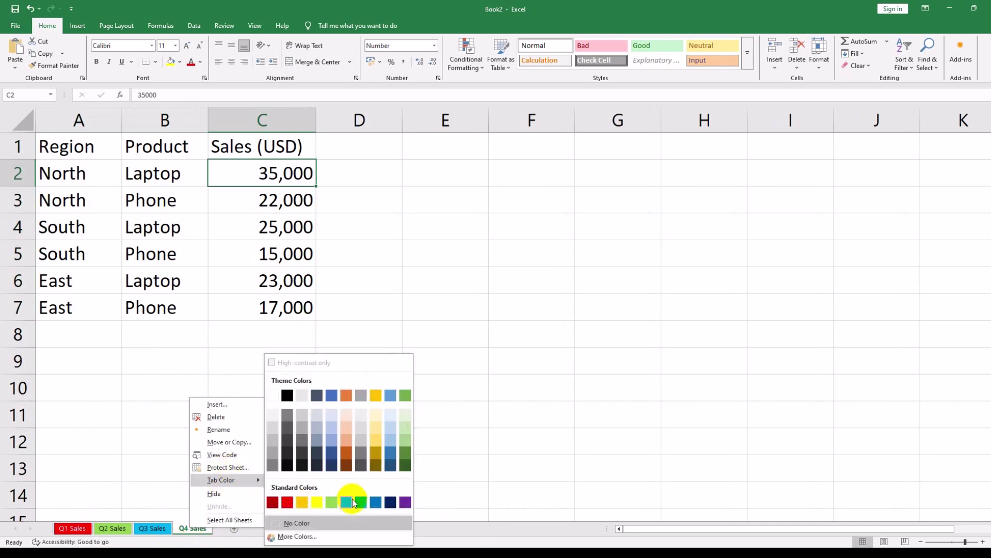
click(404, 504)
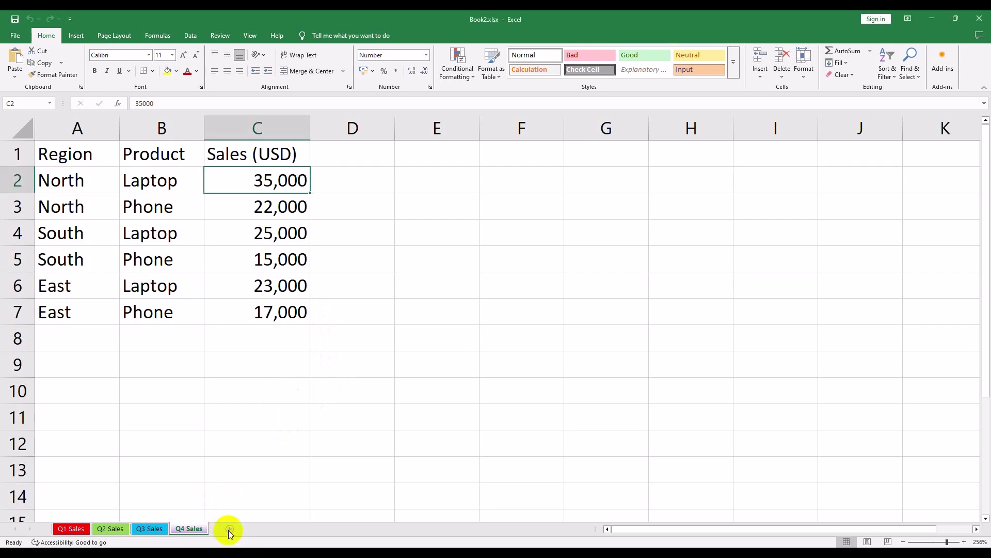
- Add a new sheet named Summary and zoom in on its grid
click(229, 529)
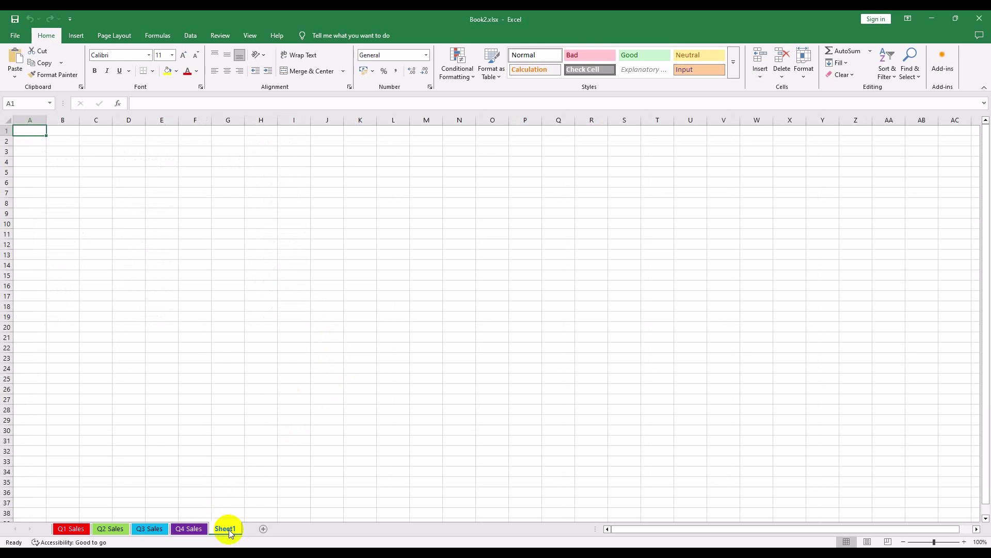
double_click(229, 530)
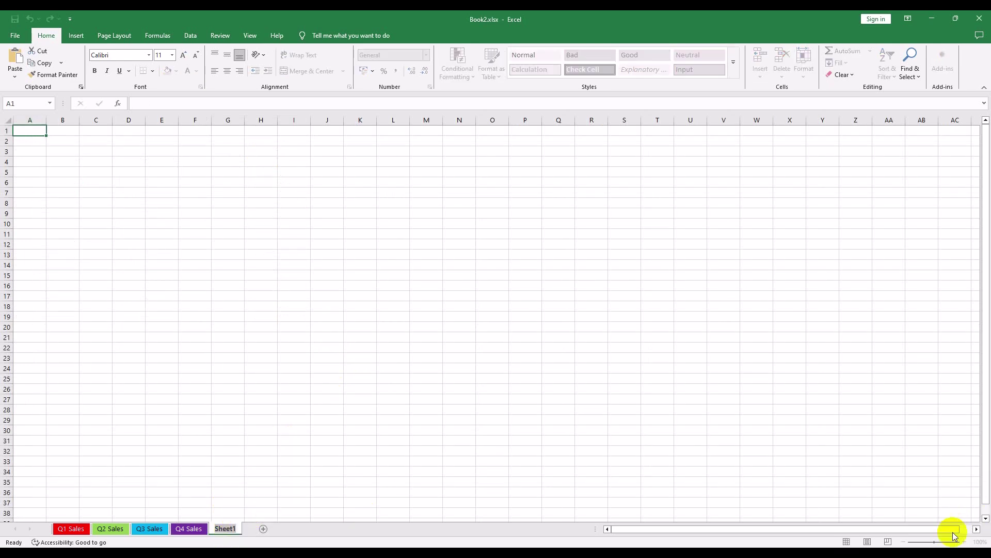
text(Summary)
key(Return)
click(967, 541)
click(968, 541)
- Paste the whole header line into A1, then undo it
click(967, 540)
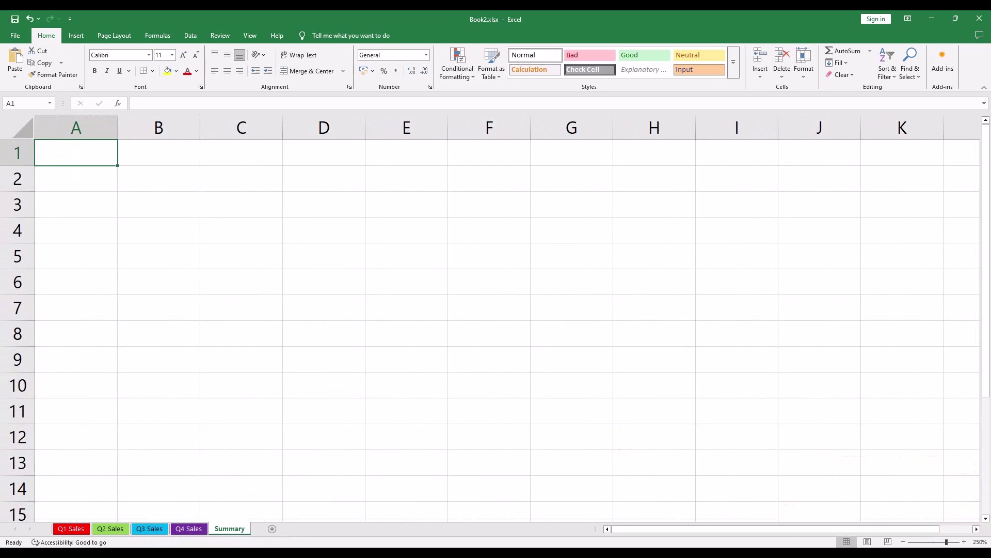
key(alt+Tab)
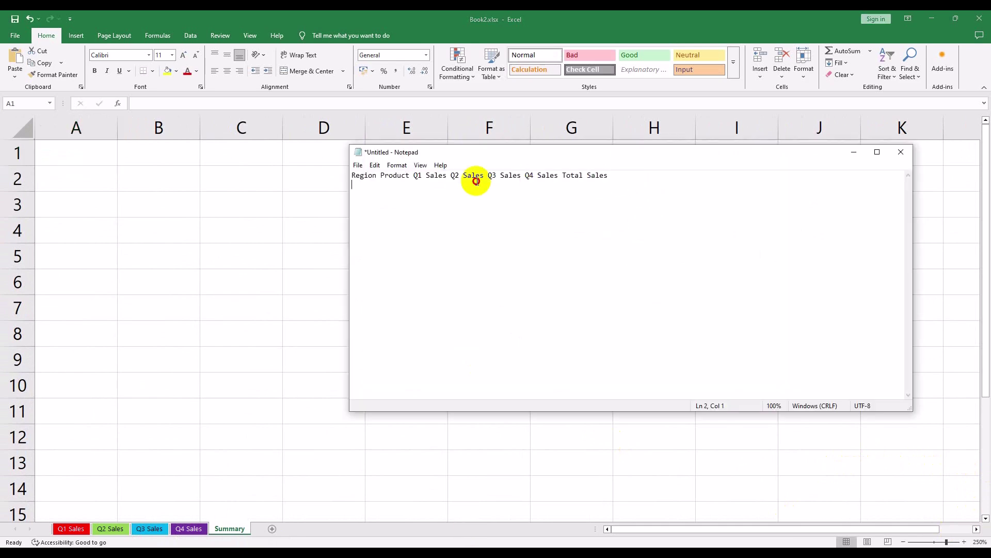
triple_click(475, 178)
key(ctrl+c)
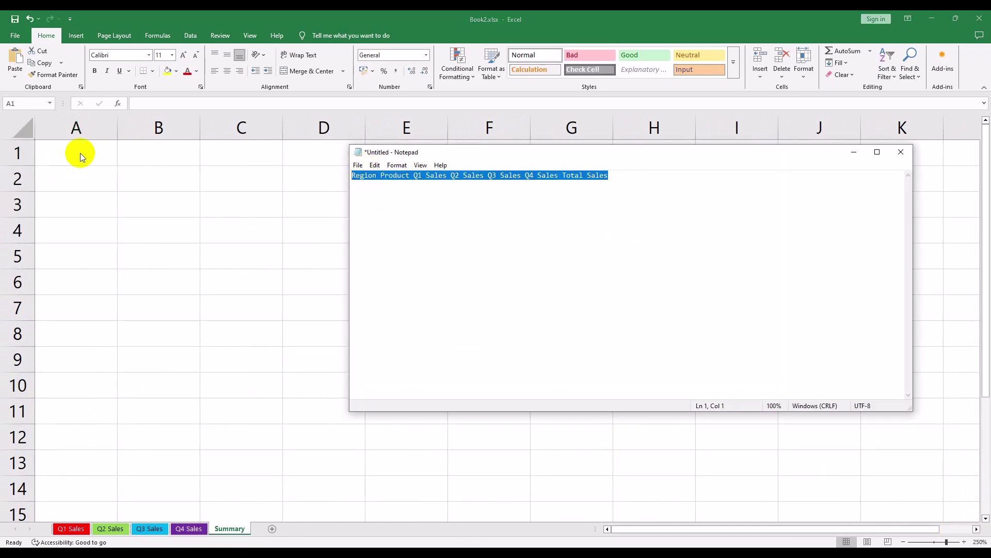
click(80, 153)
key(ctrl+v)
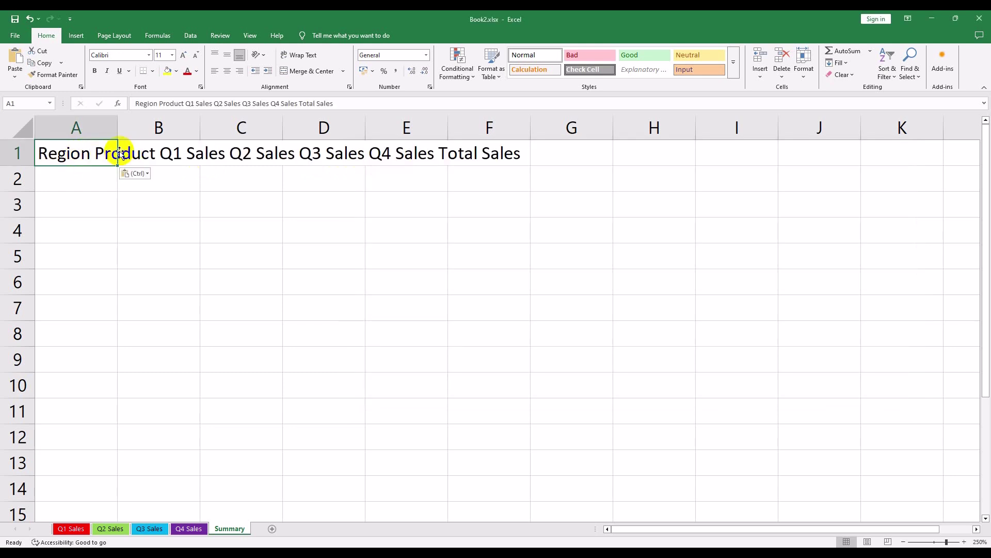
key(ctrl+z)
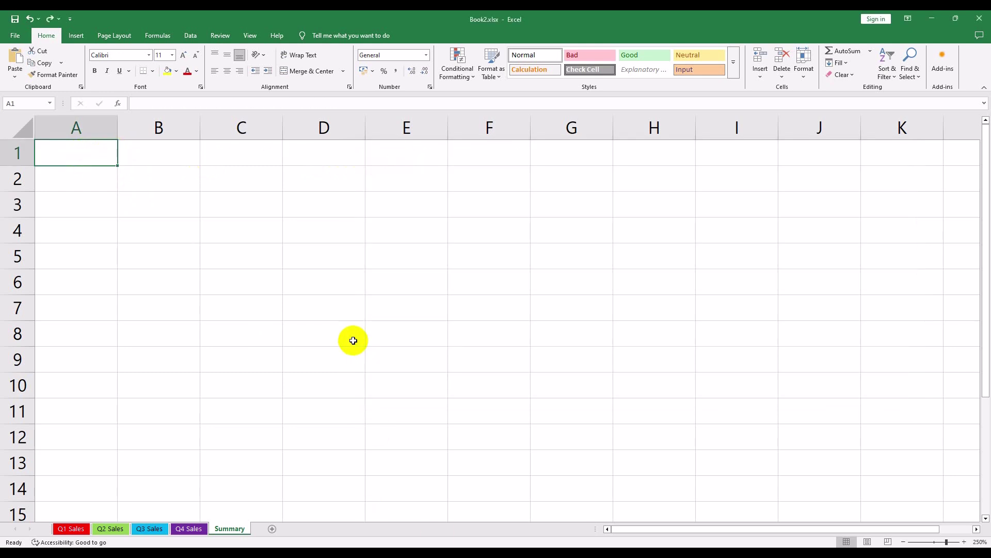
- Put the Region heading in A1 and Product in B1
key(alt+Tab)
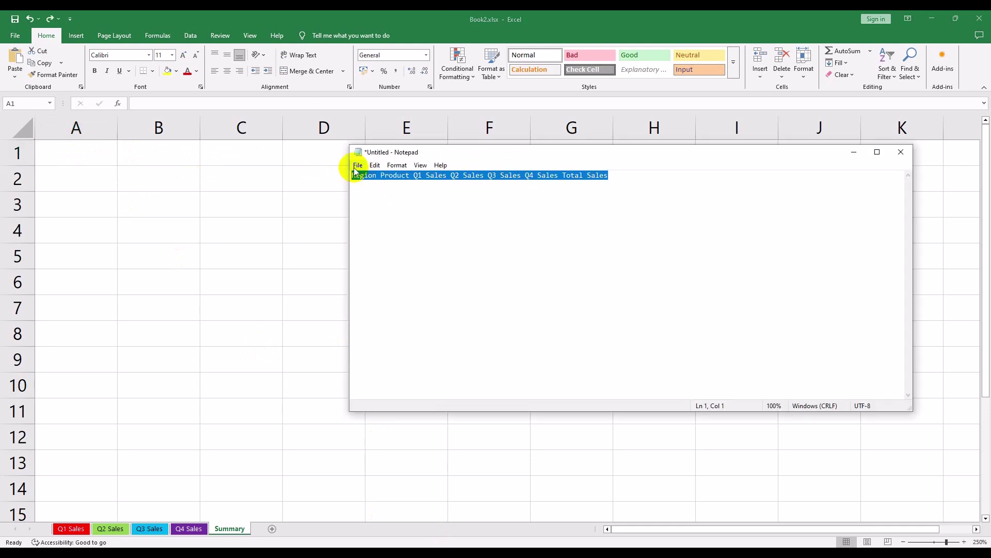
click(370, 177)
double_click(376, 176)
key(ctrl+c)
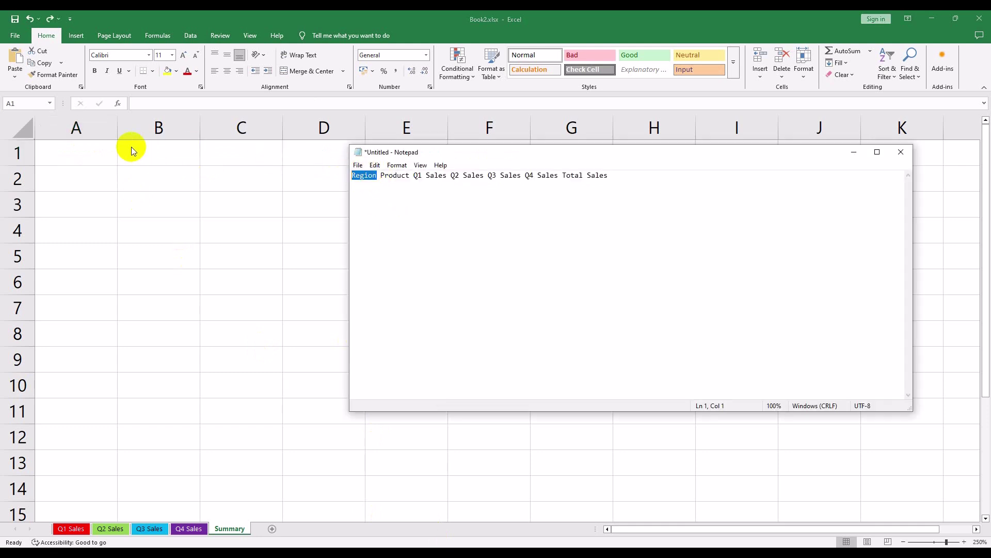
click(83, 150)
key(ctrl+v)
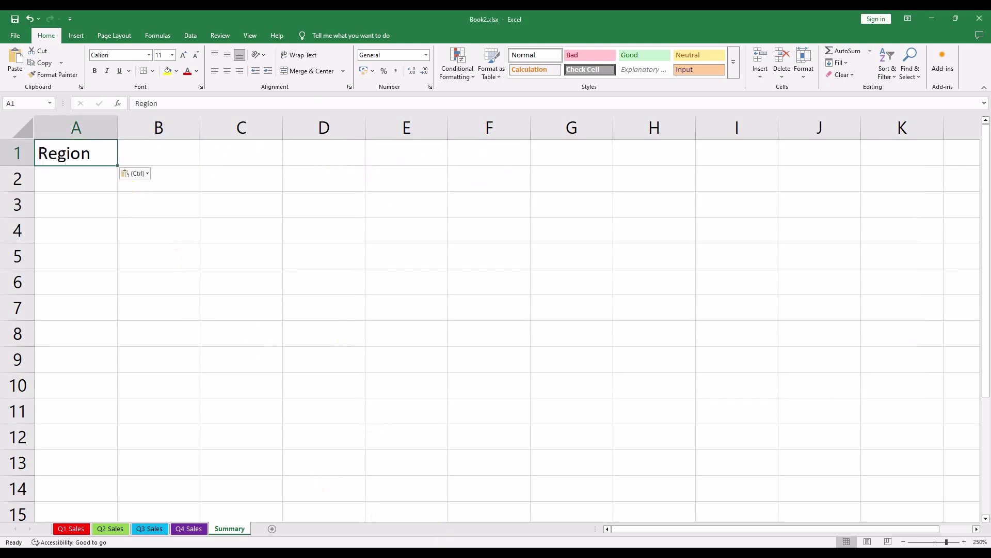
key(alt+Tab)
drag(411, 176, 382, 176)
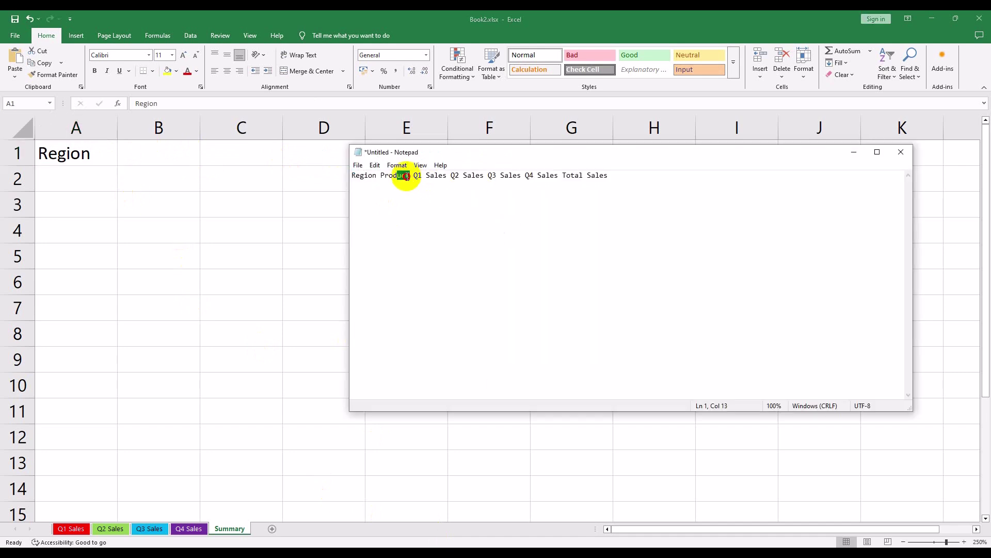
click(177, 153)
text(Product)
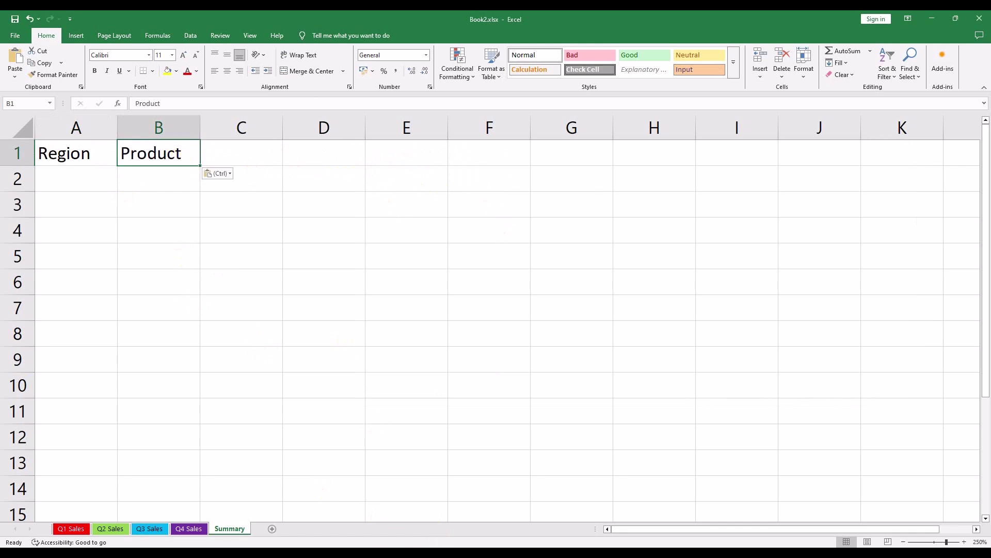
- Put the Q1 Sales heading in C1 and Q2 Sales in D1
key(alt+Tab)
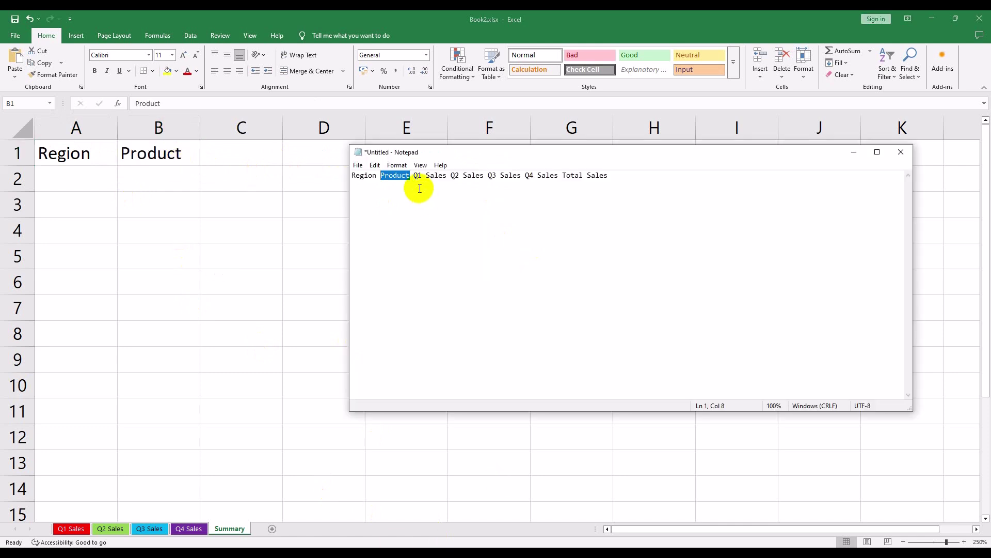
drag(414, 176, 443, 177)
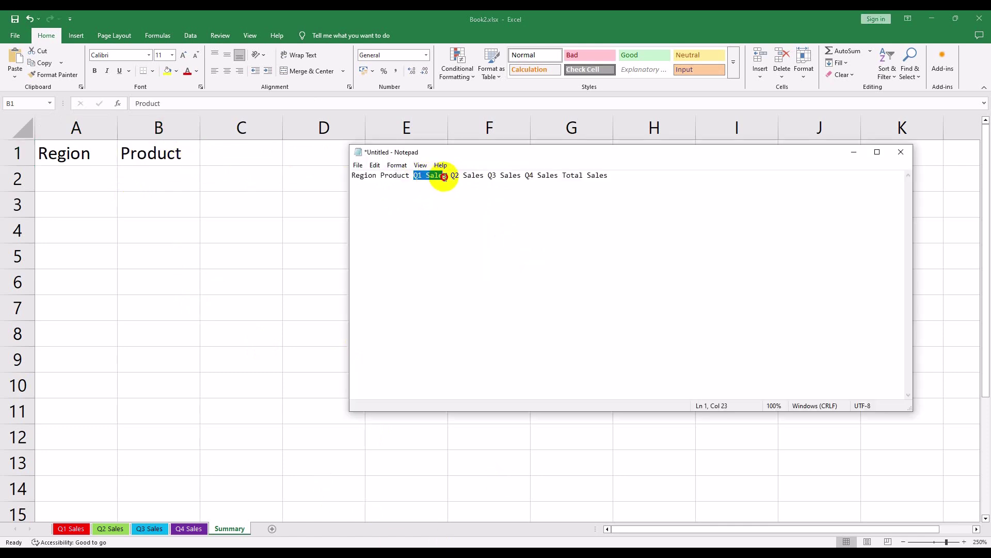
key(alt+Tab)
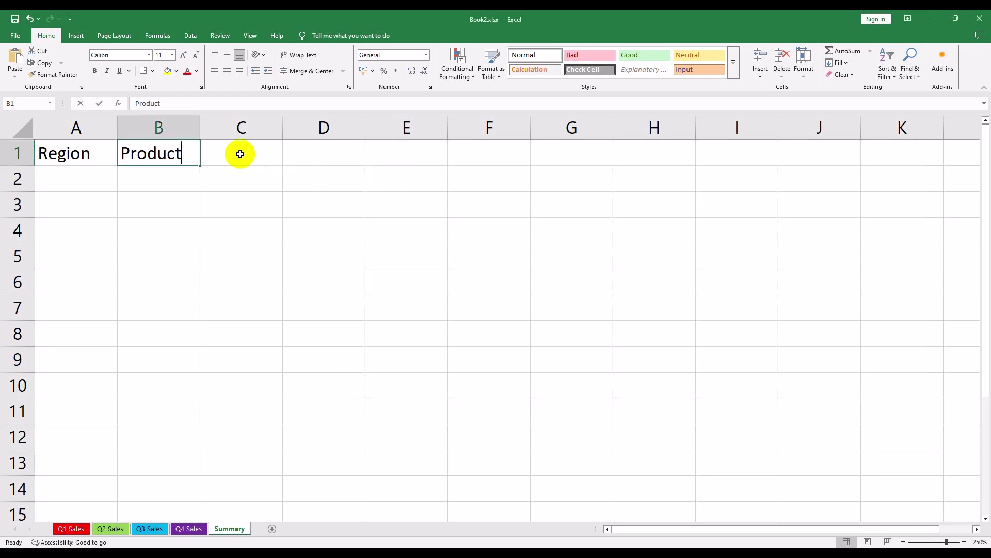
click(240, 154)
text(Q1 Sales)
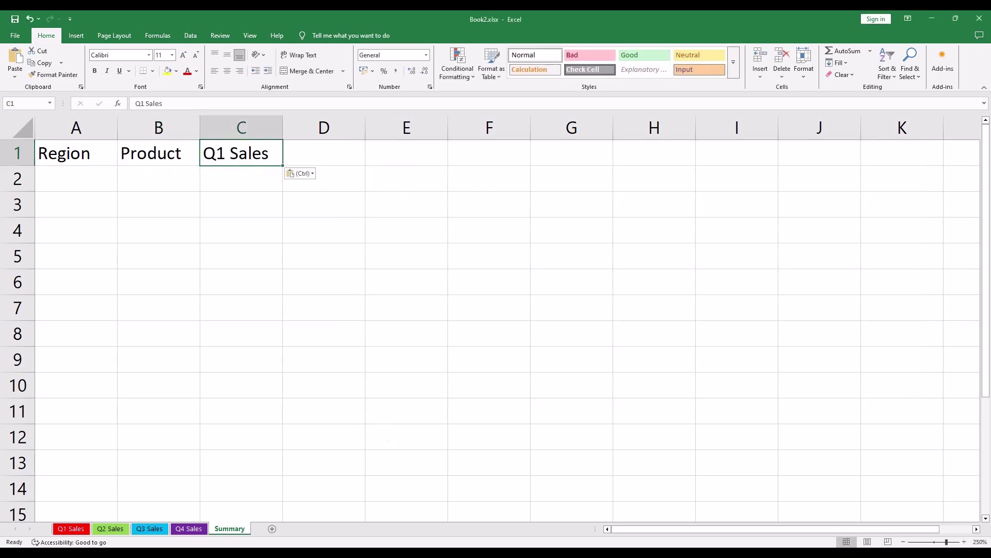
key(alt+Tab)
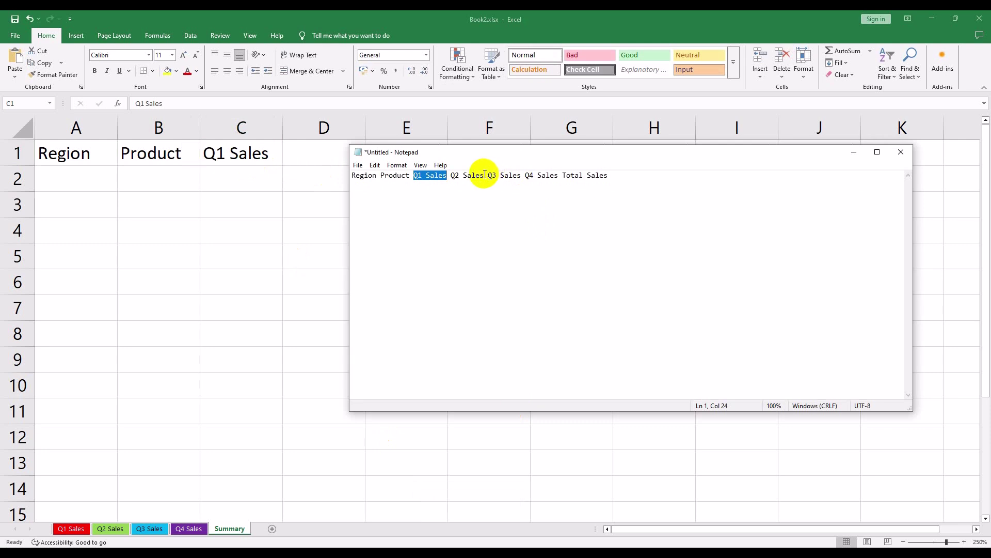
drag(485, 175, 451, 175)
key(ctrl+c)
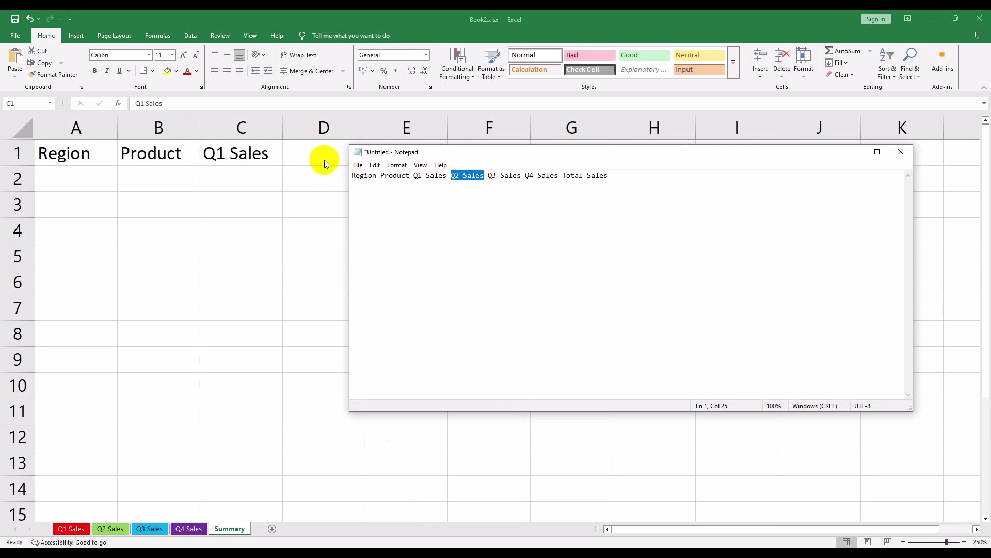
key(alt+Tab)
click(343, 151)
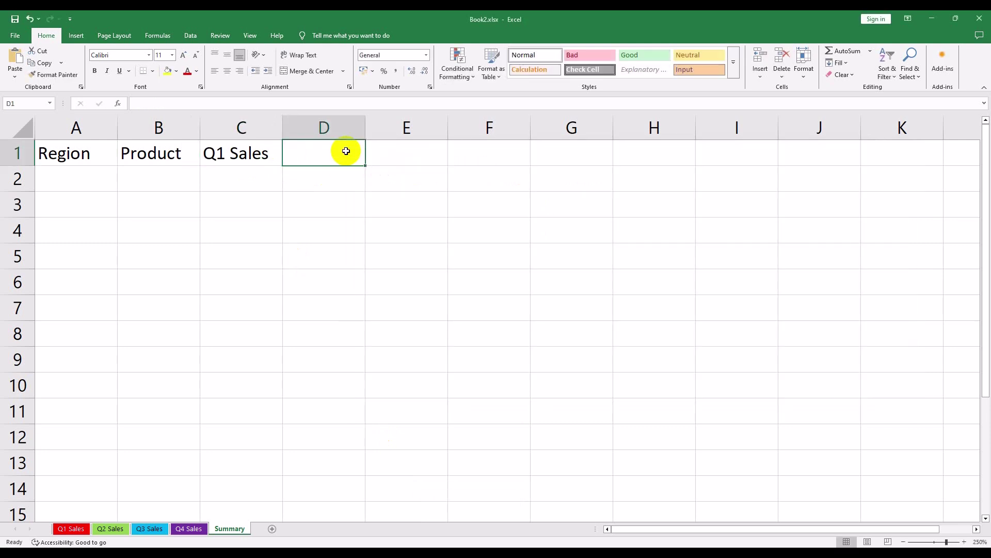
key(ctrl+v)
- Put the Q3 Sales heading in E1
key(alt+Tab)
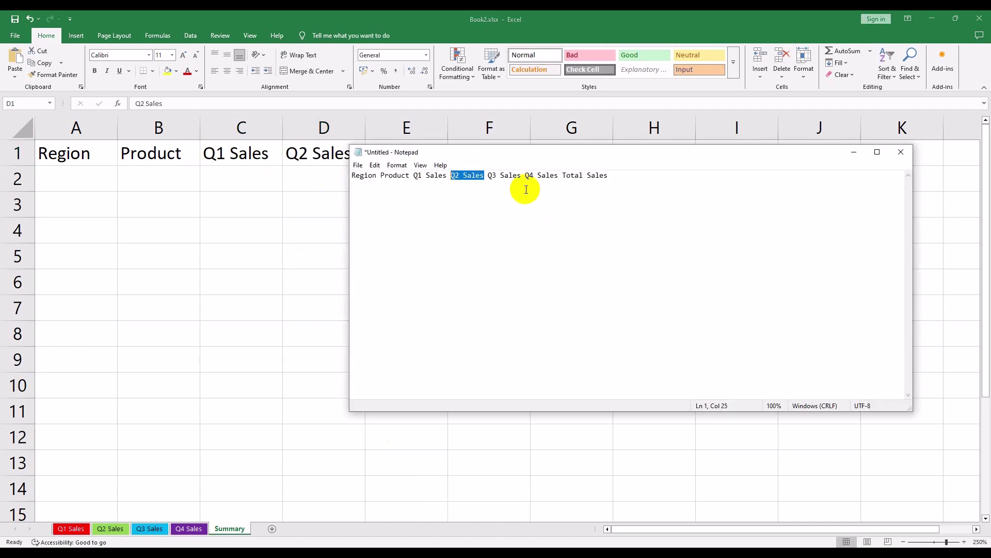
click(488, 176)
mouse_move(488, 176)
mouse_down()
mouse_move(519, 176)
mouse_move(489, 272)
mouse_up()
key(ctrl+c)
key(alt+Tab)
click(416, 153)
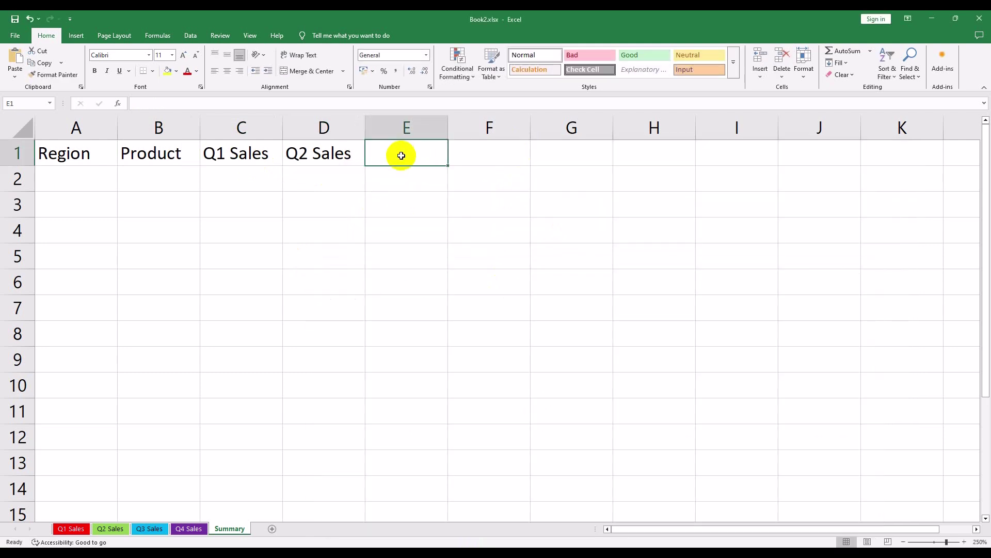
key(ctrl+v)
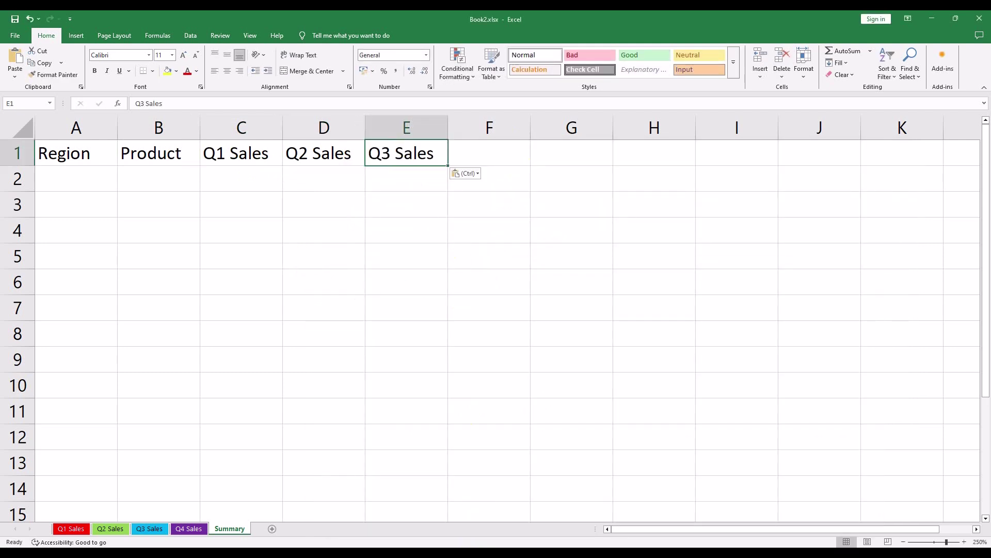
- Put the Q4 Sales heading in F1 and Total Sales in G1
key(alt+Tab)
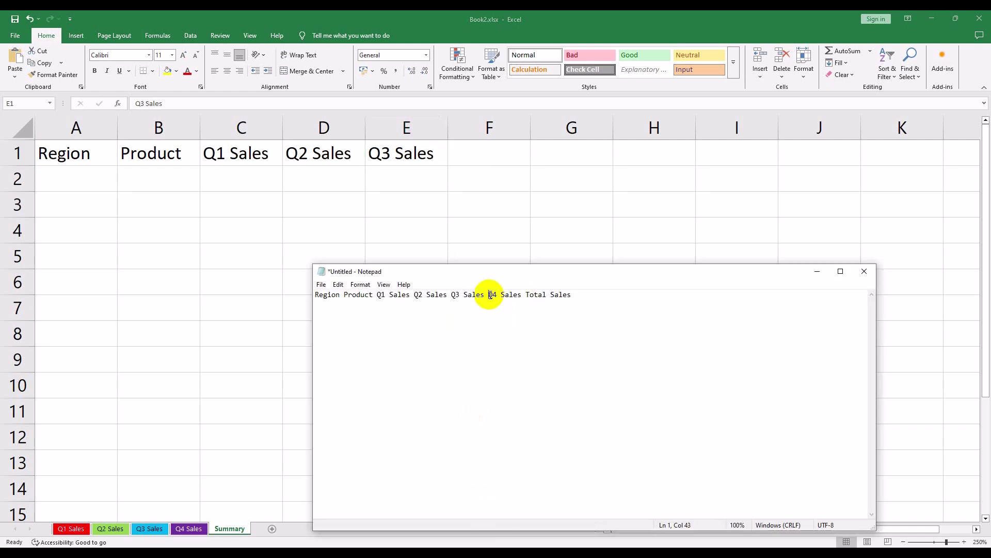
drag(489, 295, 519, 295)
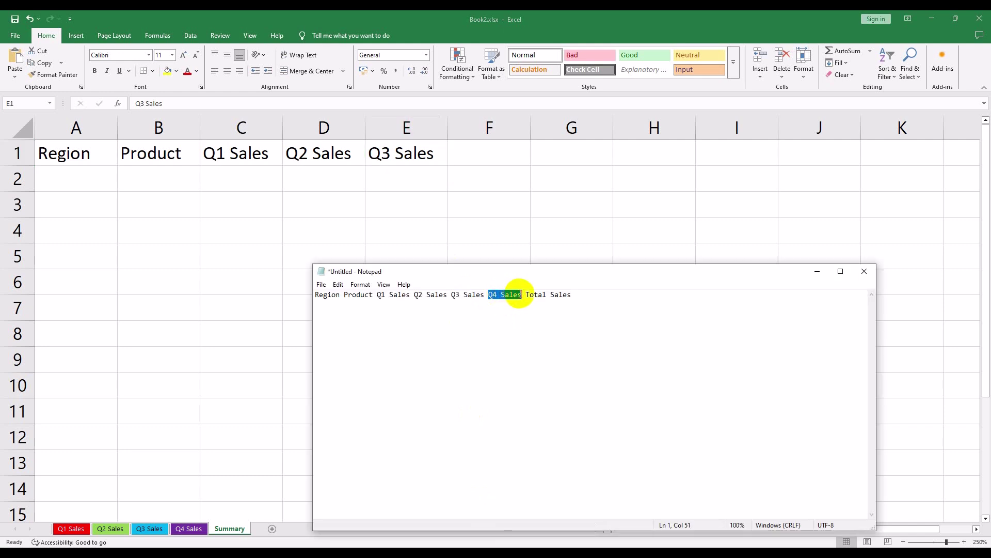
key(alt+Tab)
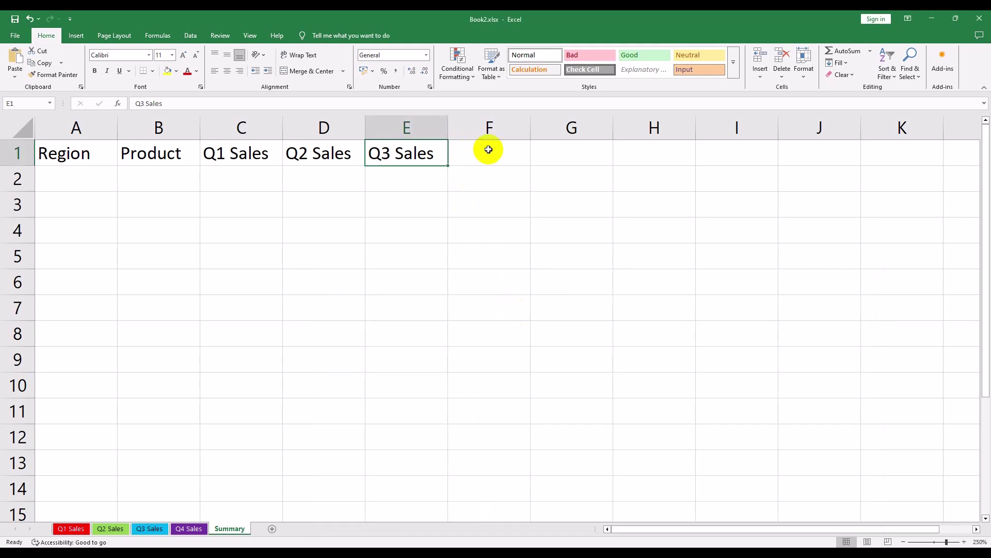
click(490, 149)
key(ctrl+v)
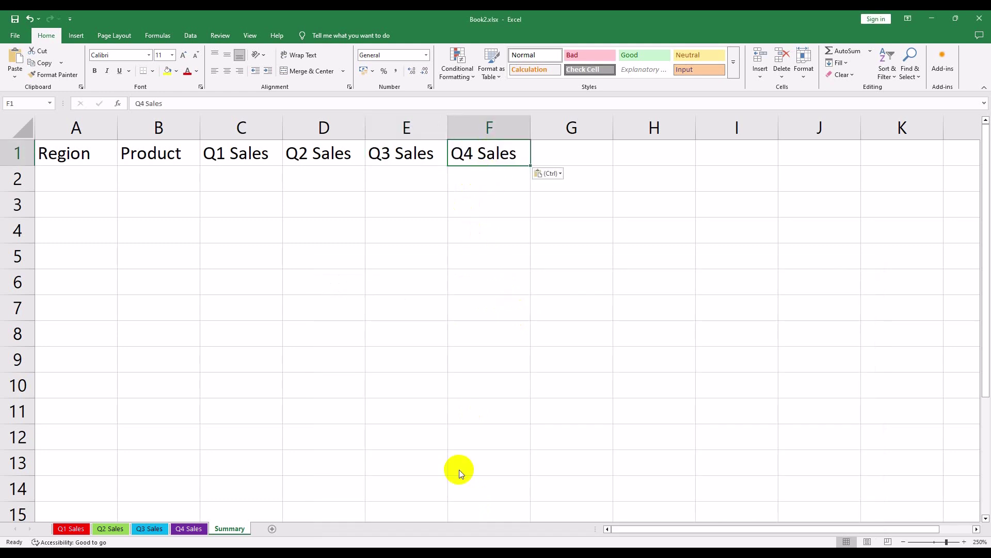
key(alt+Tab)
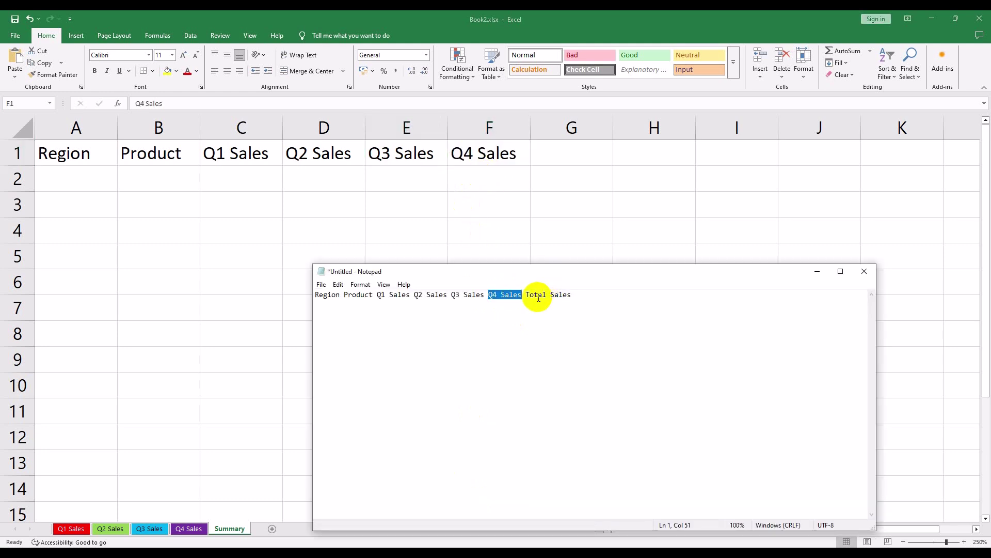
click(530, 296)
drag(528, 297, 573, 297)
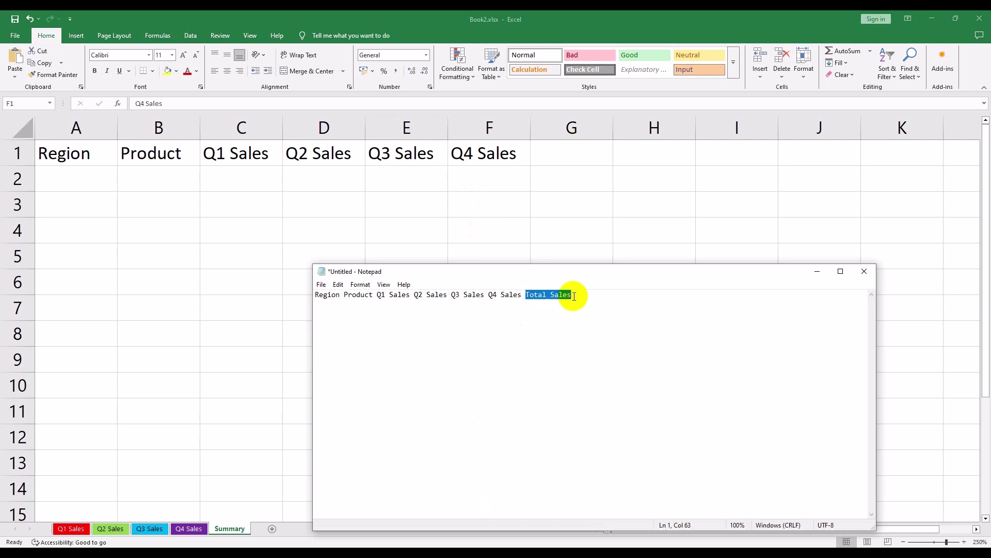
key(alt+Tab)
click(559, 155)
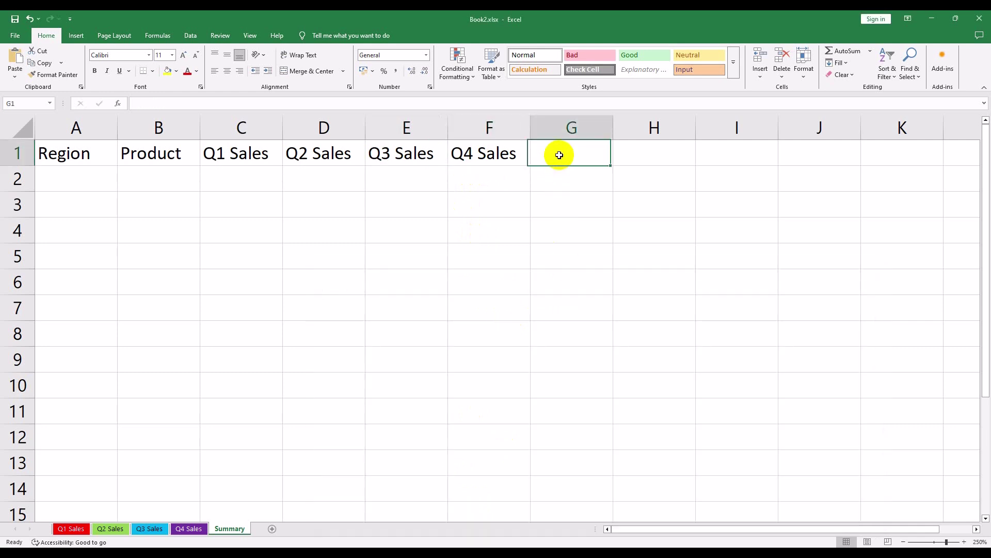
key(ctrl+v)
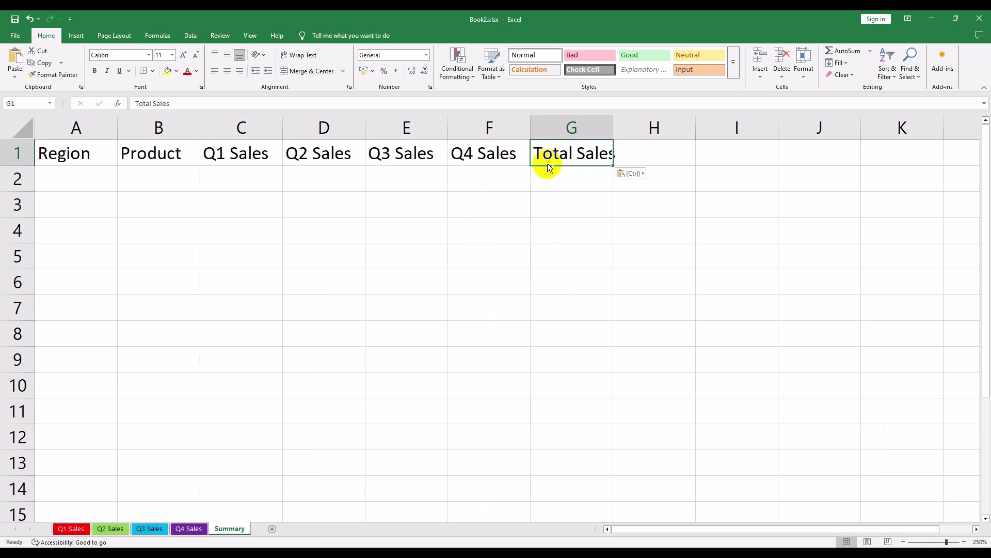
key(ctrl)
- Fill A2:A5 with North, North, South, South
key(Escape)
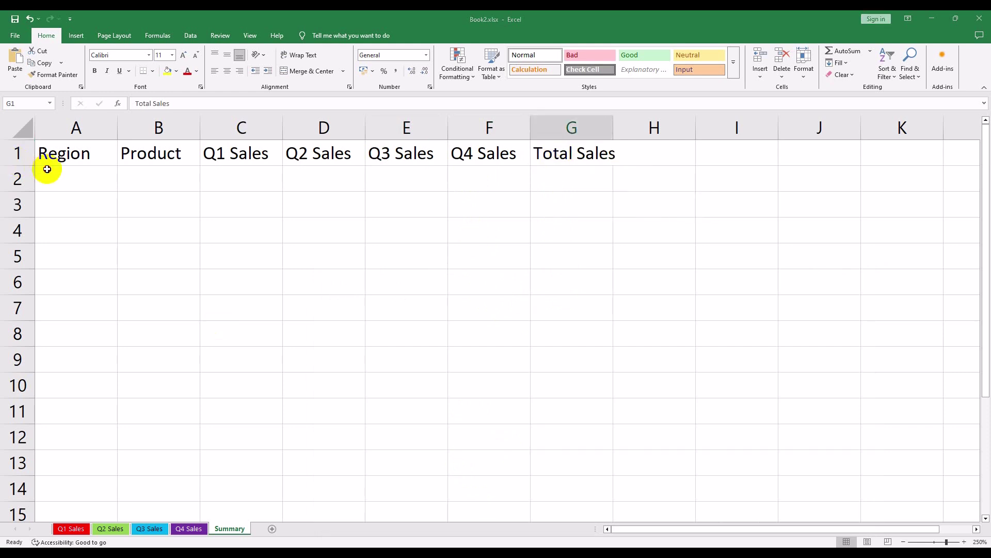
click(63, 178)
key(ctrl+v)
click(67, 215)
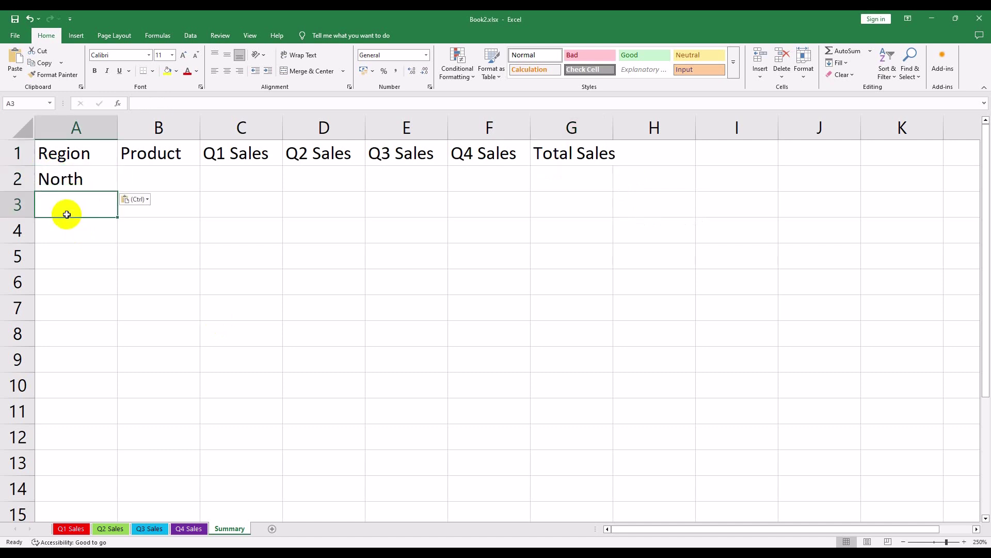
key(ctrl+v)
click(63, 237)
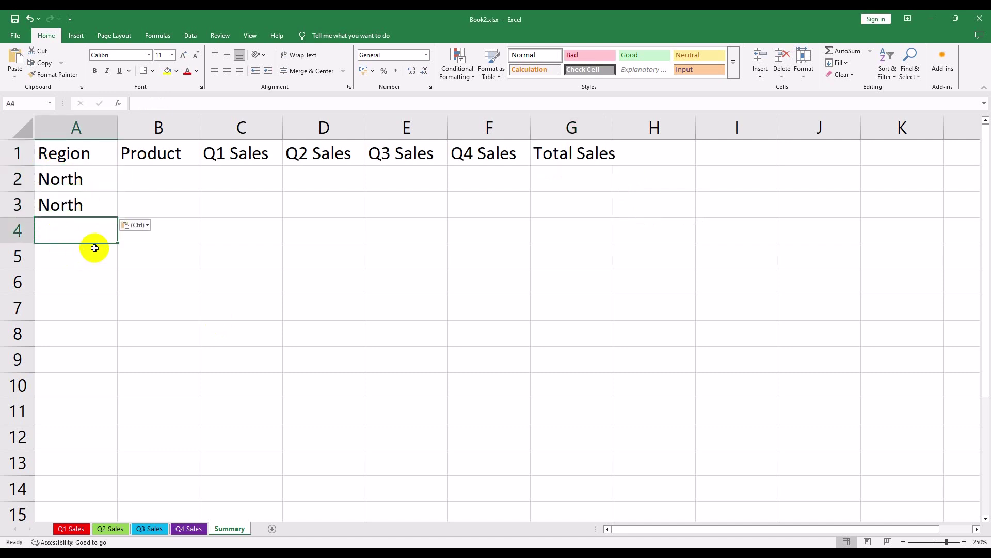
text(South)
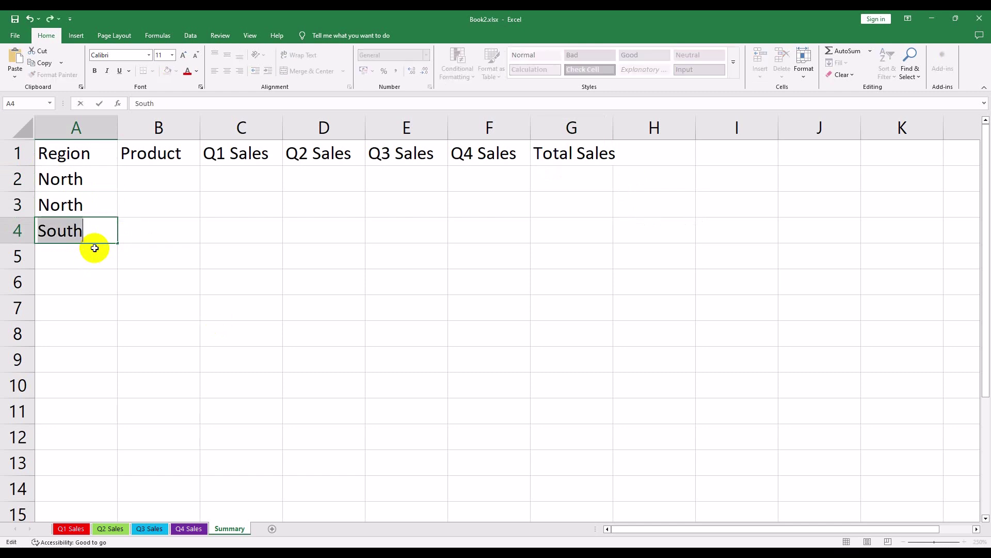
click(83, 256)
key(ctrl+v)
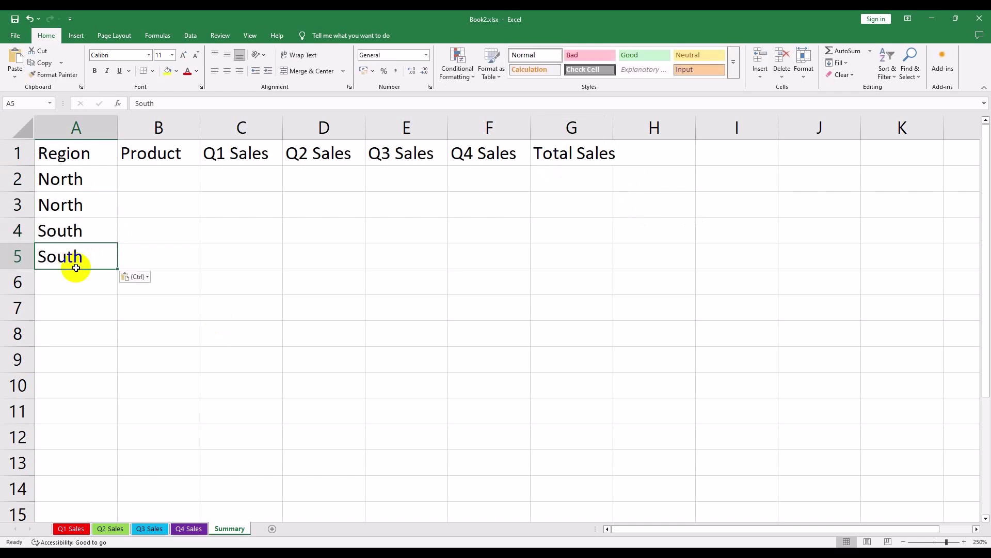
- Enter East in A6 and copy it into A7
click(61, 293)
text(East)
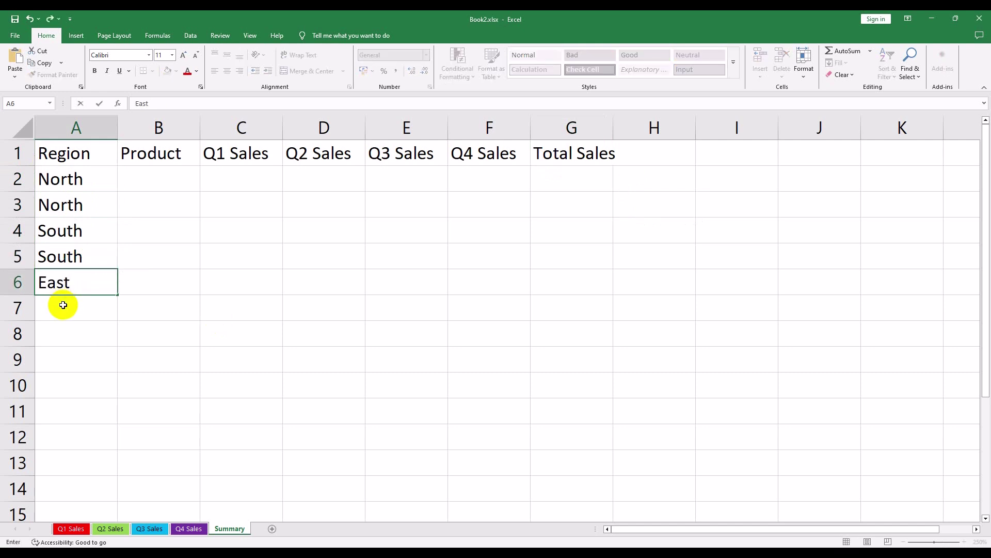
key(F2)
key(shift+Home)
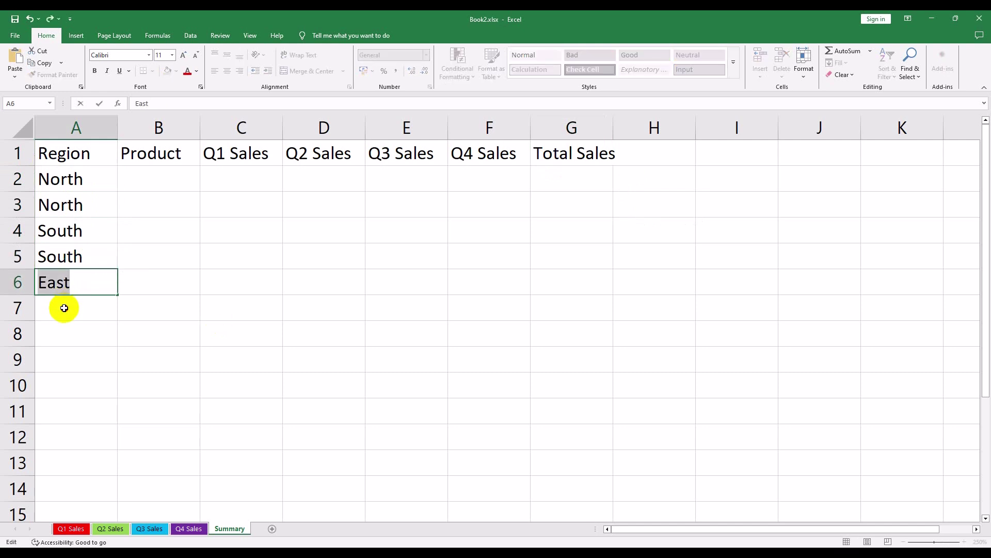
key(ctrl+c)
click(64, 308)
key(ctrl+v)
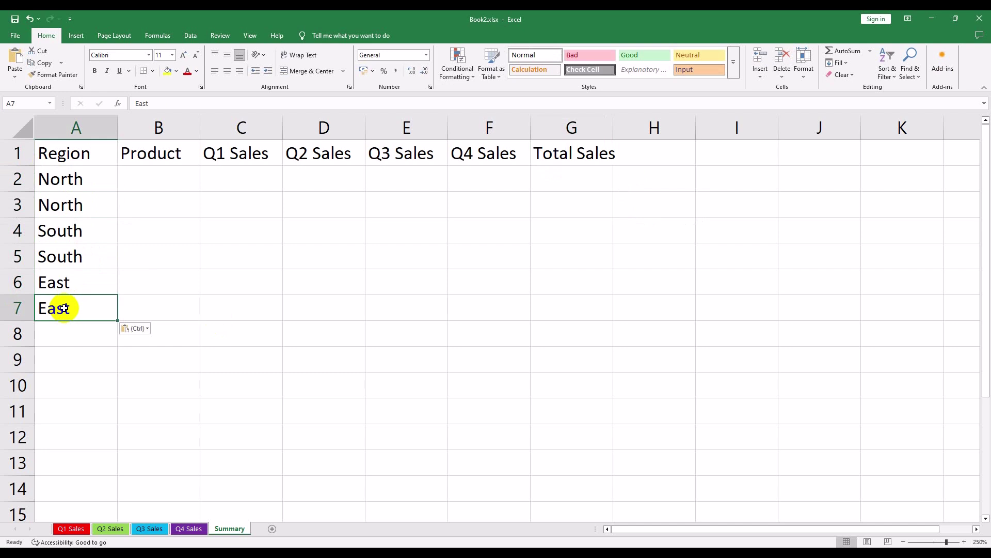
- Paste Laptop into cells B2, B4 and B6
click(150, 180)
key(ctrl+v)
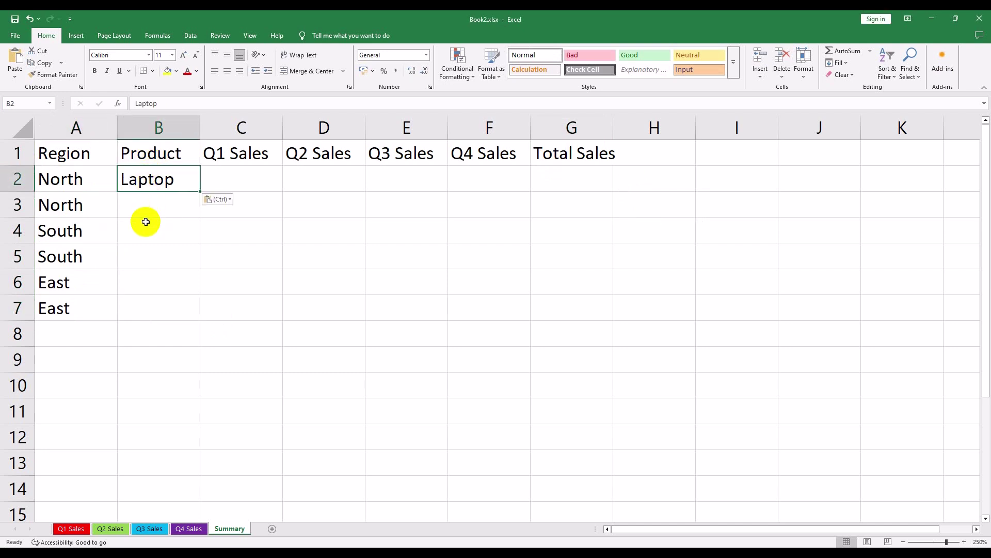
click(139, 229)
key(ctrl+v)
click(135, 279)
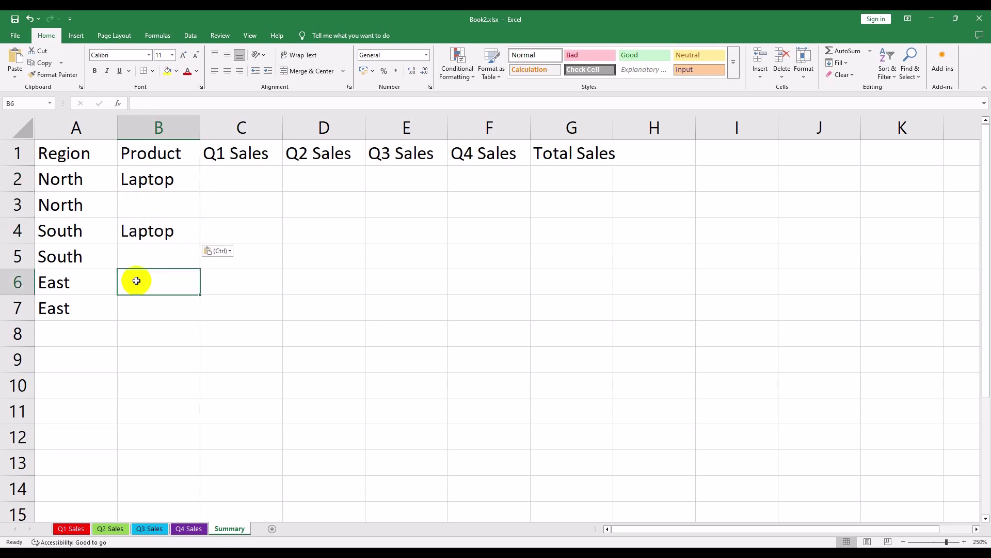
key(ctrl+v)
- Enter Phone in B3 and paste it into B5 and B7
click(144, 201)
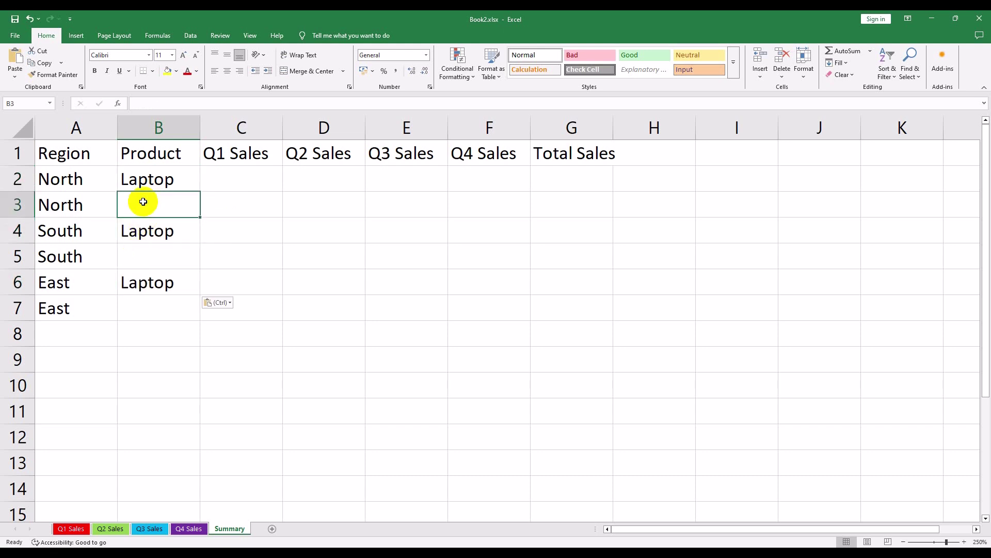
text(Phone)
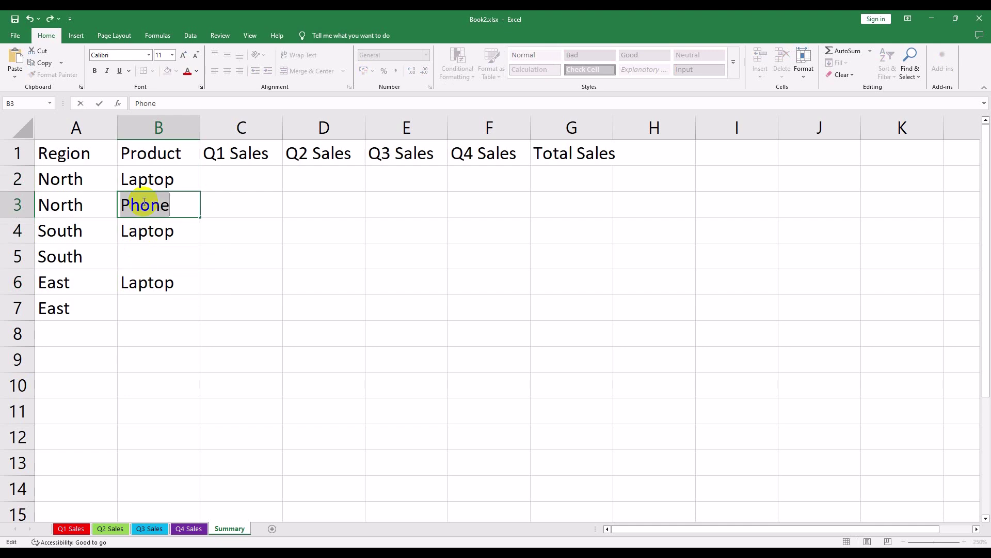
click(148, 257)
key(ctrl+v)
click(149, 310)
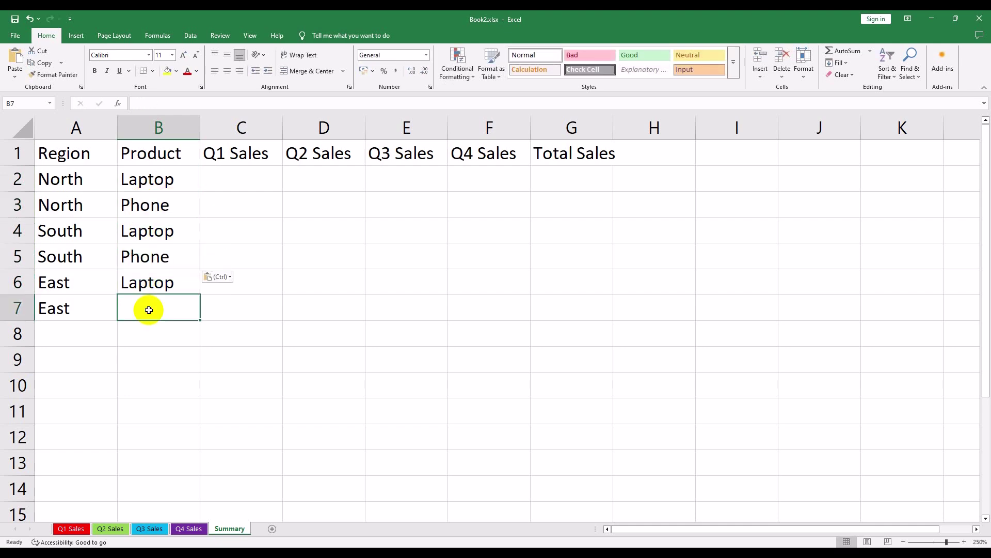
key(ctrl+v)
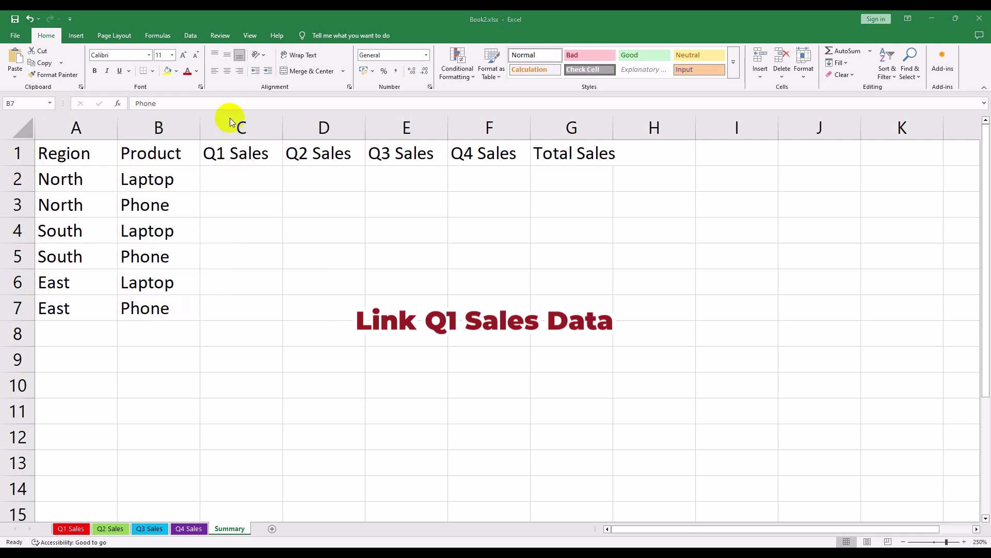
click(71, 529)
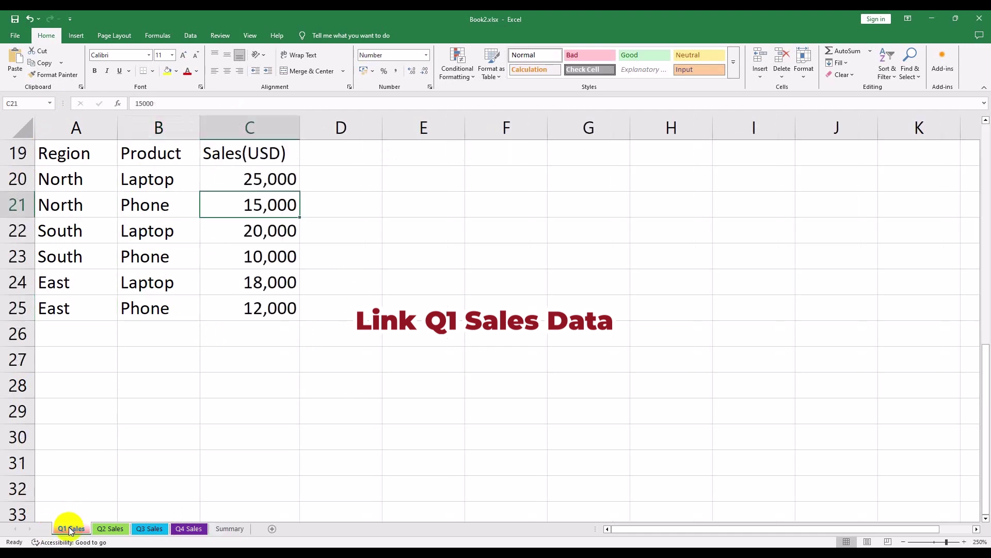
click(254, 177)
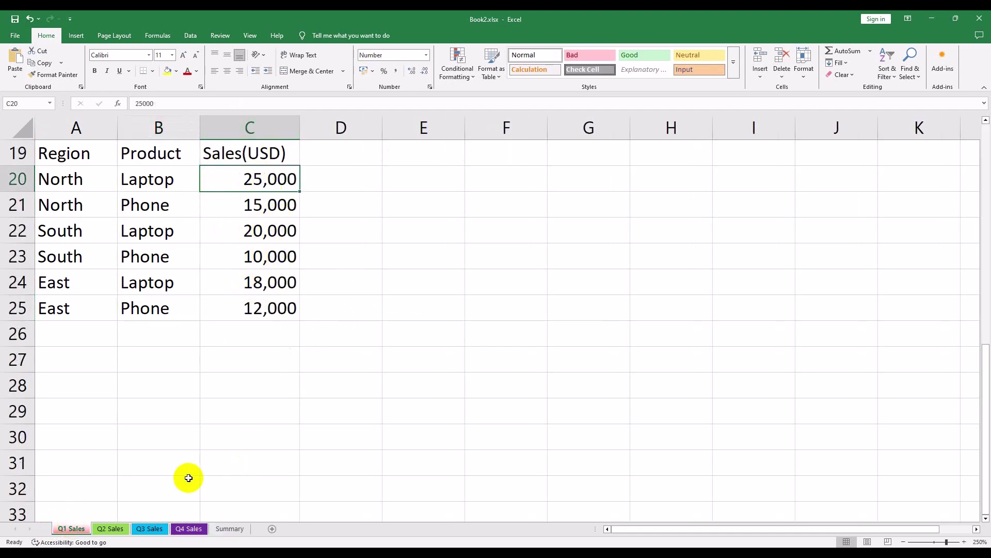
click(222, 531)
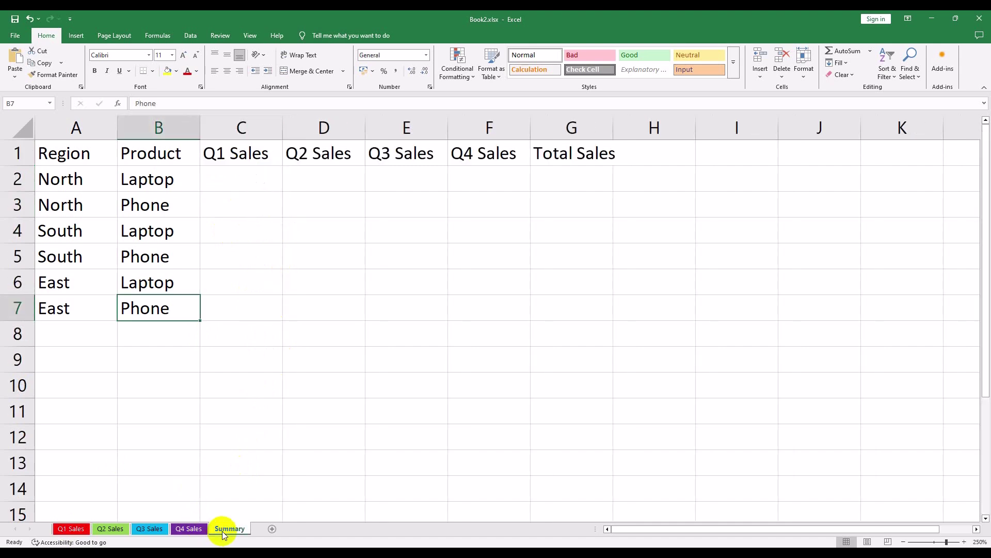
- Paste ='Q1 Sales'!C2 into C2 with source formatting and fill it down to C7
click(233, 179)
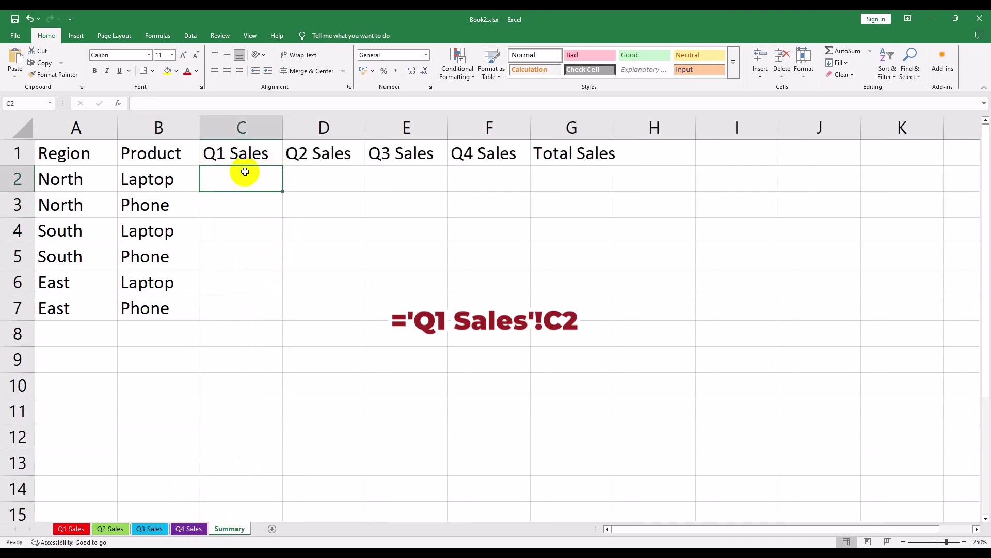
right_click(229, 182)
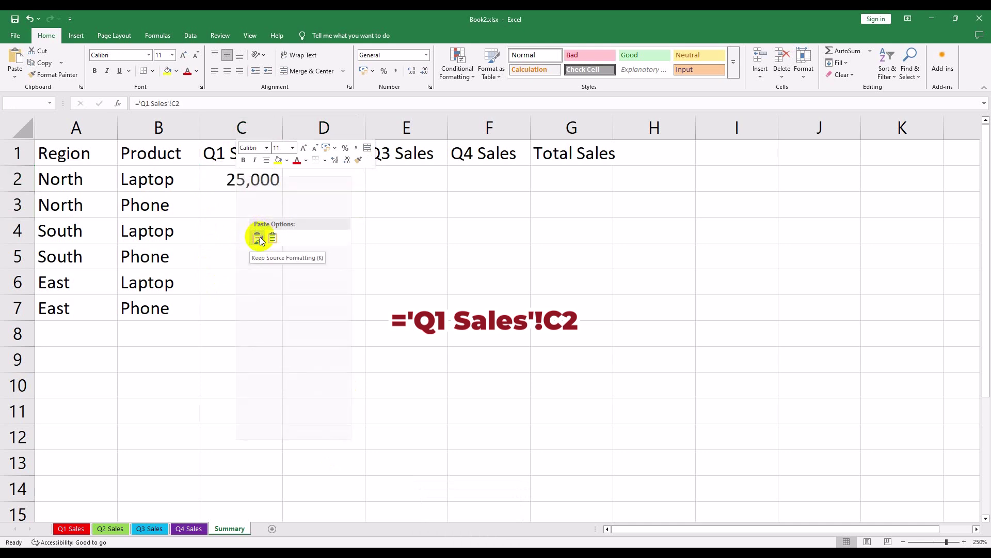
click(258, 238)
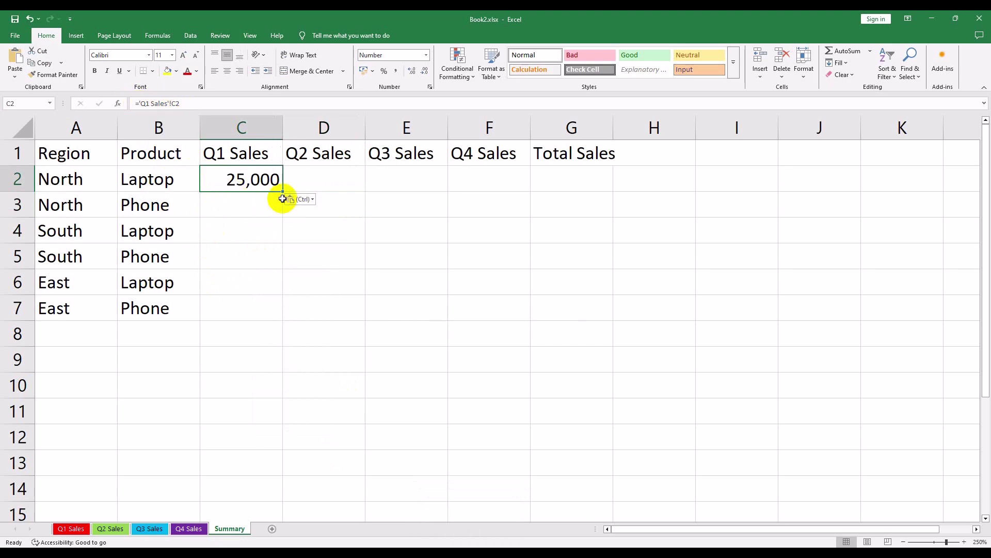
drag(281, 190, 258, 269)
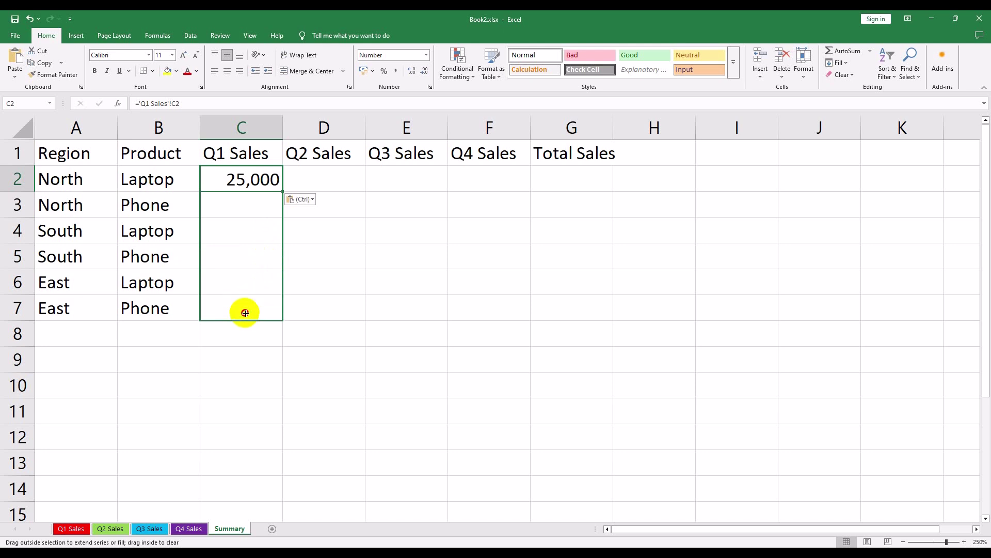
drag(259, 268, 243, 310)
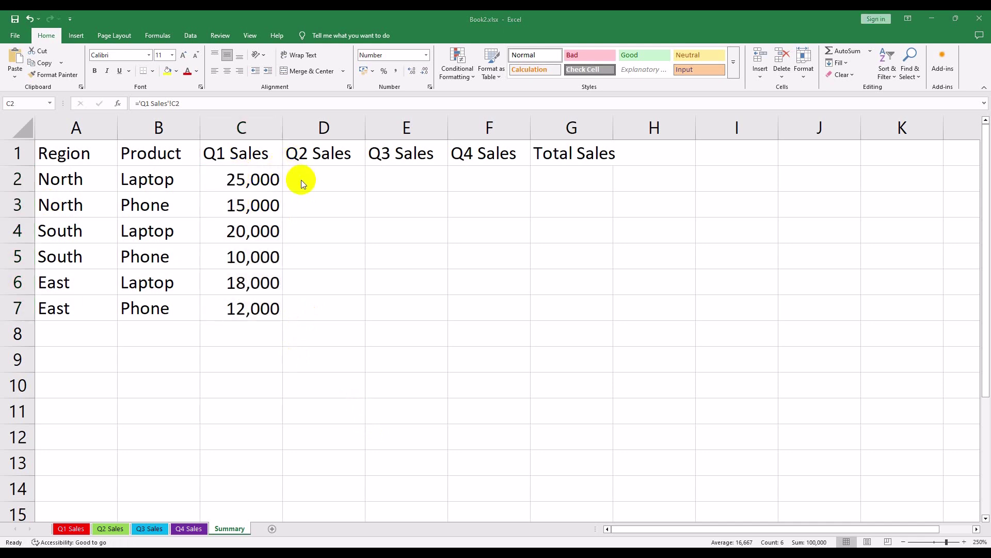
- Link D2:D7 to the Q2 Sales sheet with ='Q2 Sales'!C2 filled down
click(321, 185)
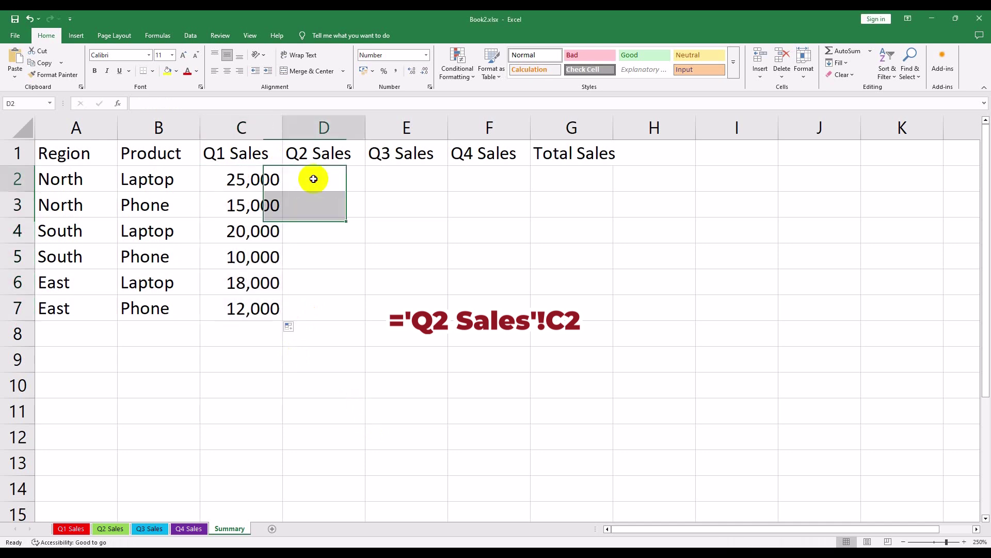
key(ctrl+v)
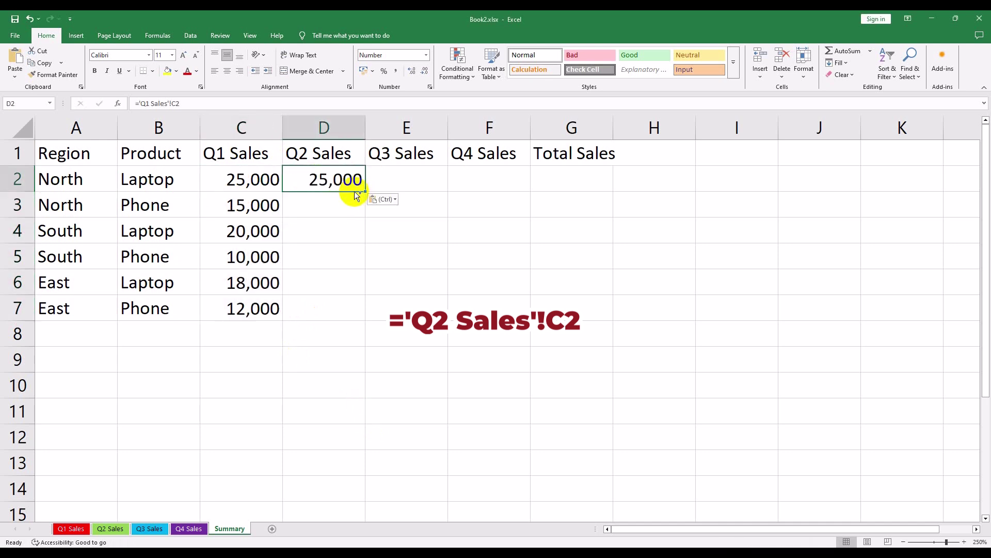
click(151, 104)
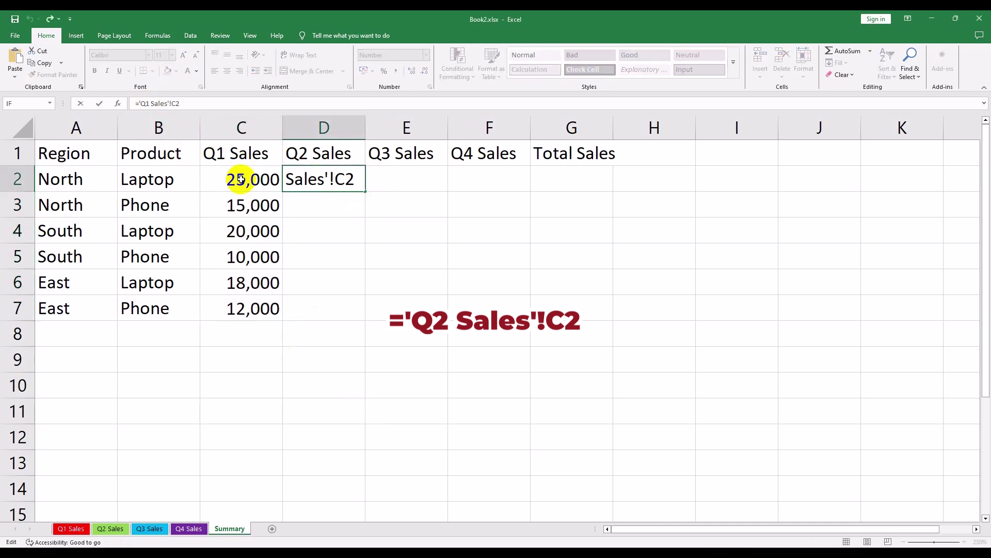
key(Left)
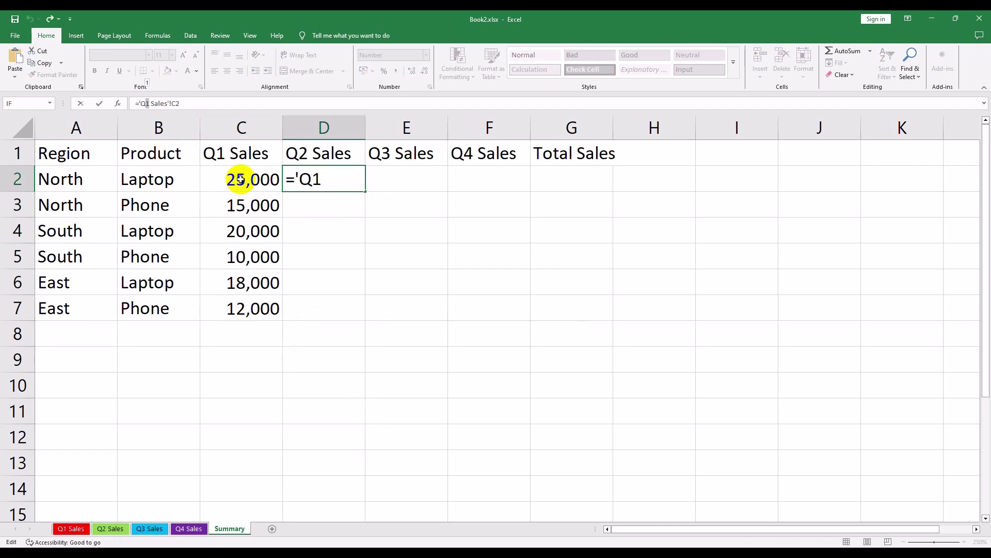
key(Return)
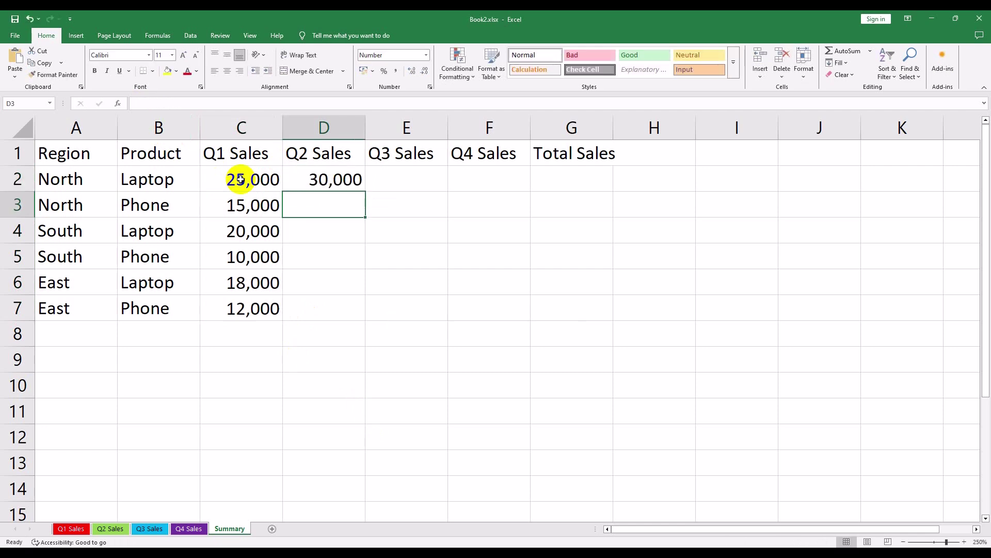
click(337, 179)
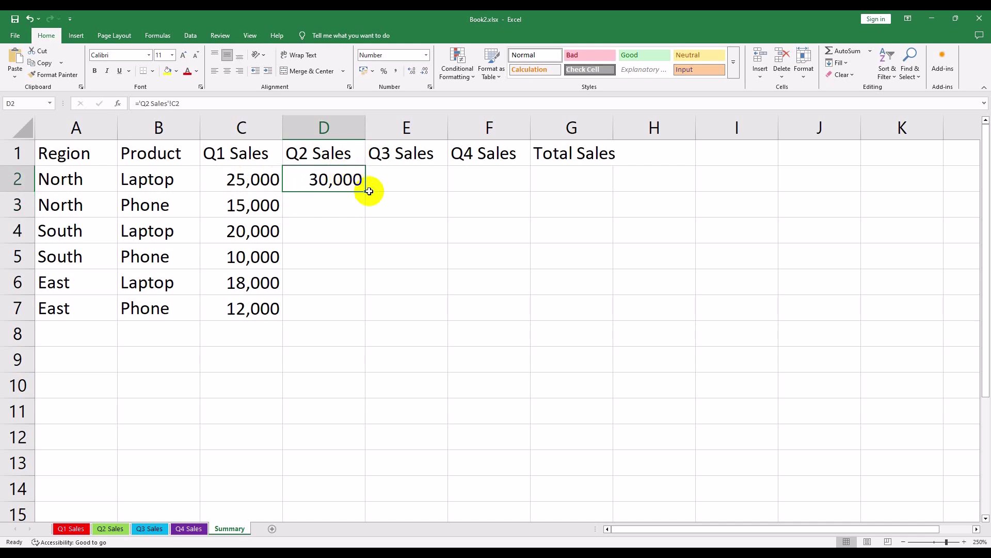
drag(367, 192, 354, 313)
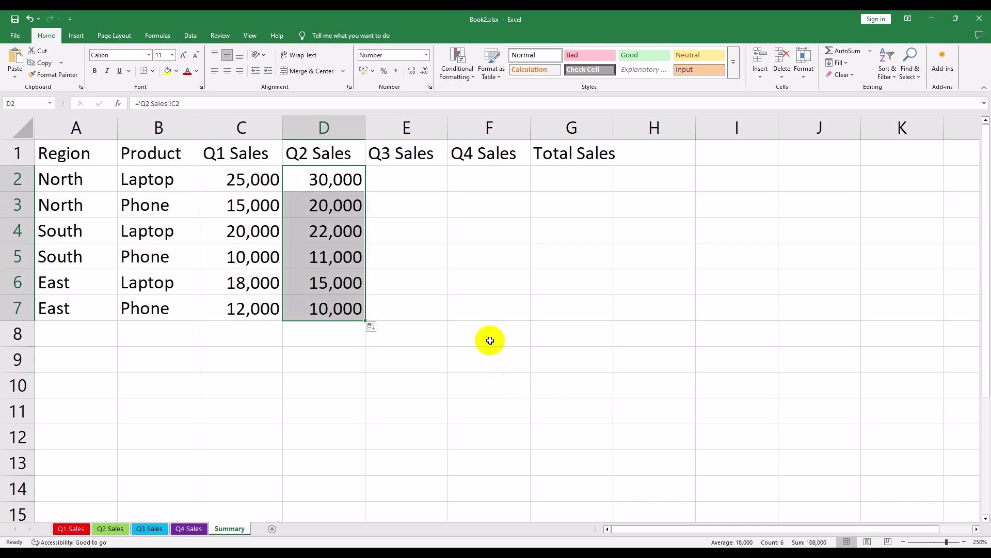
click(395, 177)
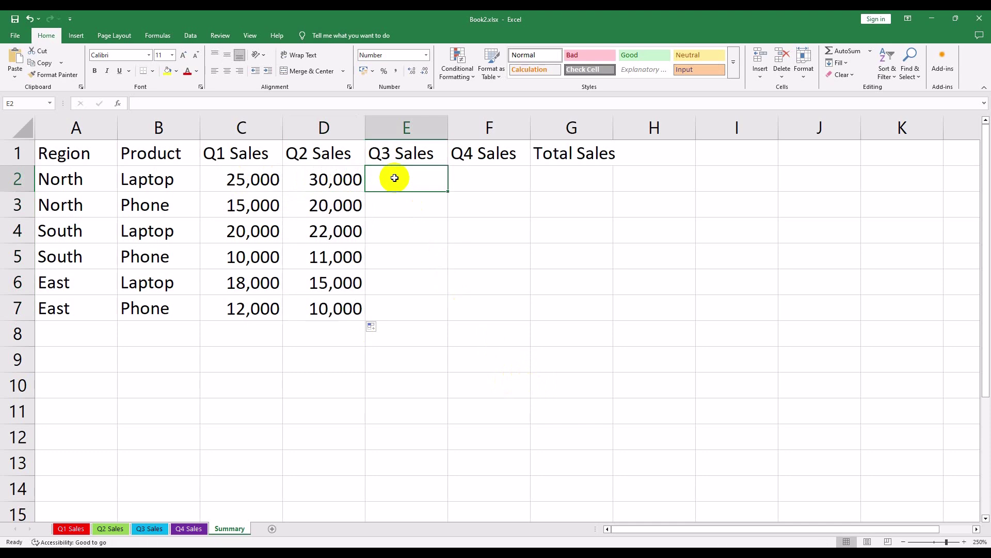
- Link E2:E7 to the Q3 Sales sheet with ='Q3 Sales'!C2 filled down
right_click(394, 178)
click(418, 239)
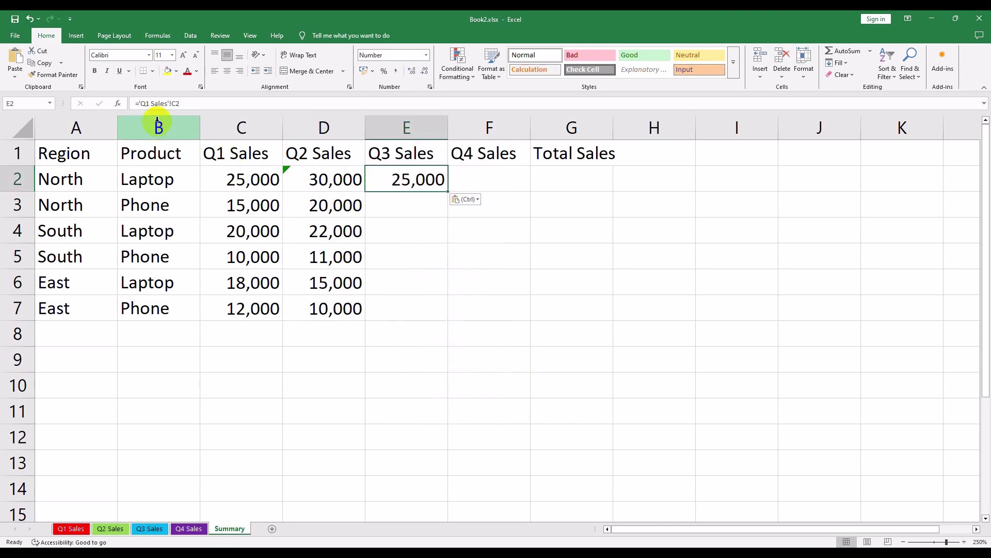
click(143, 104)
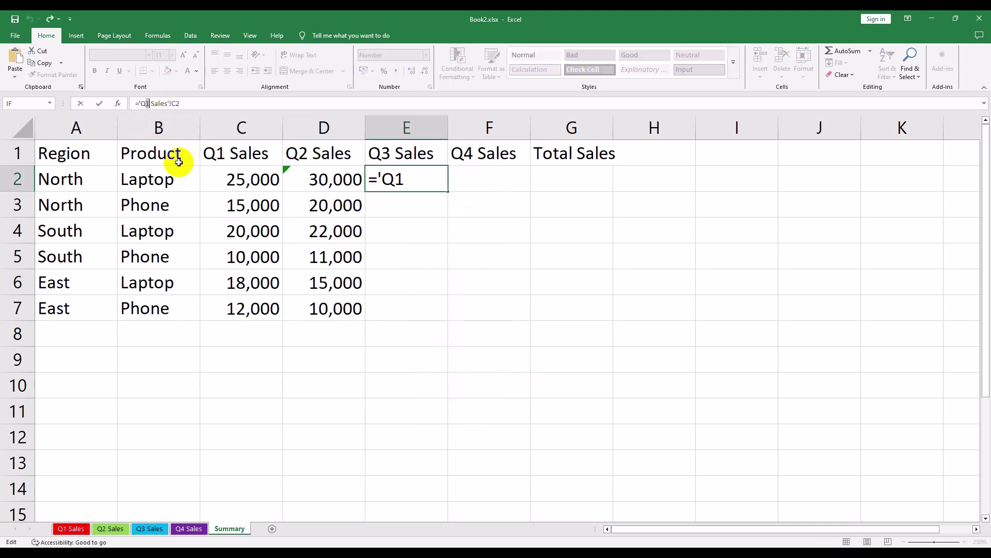
text(3)
key(Return)
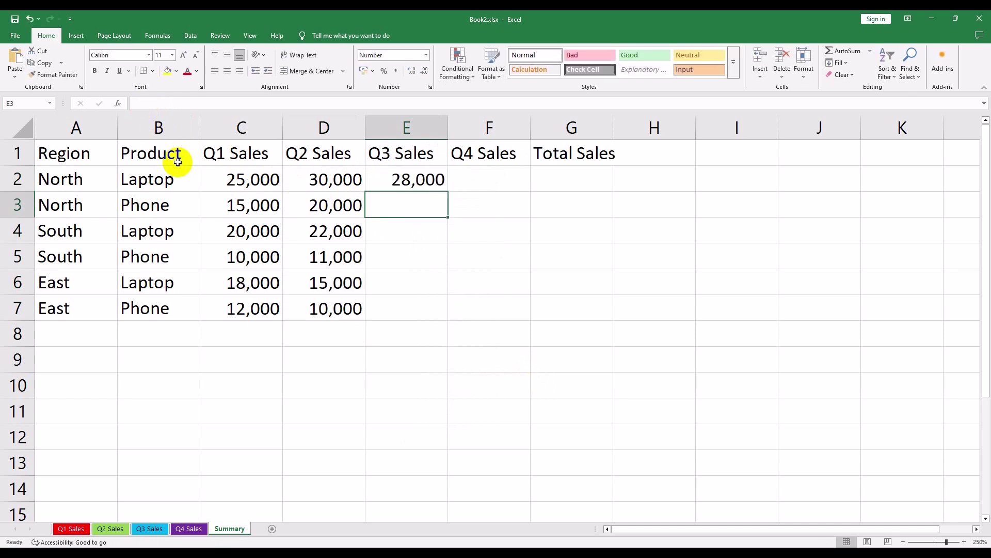
click(391, 177)
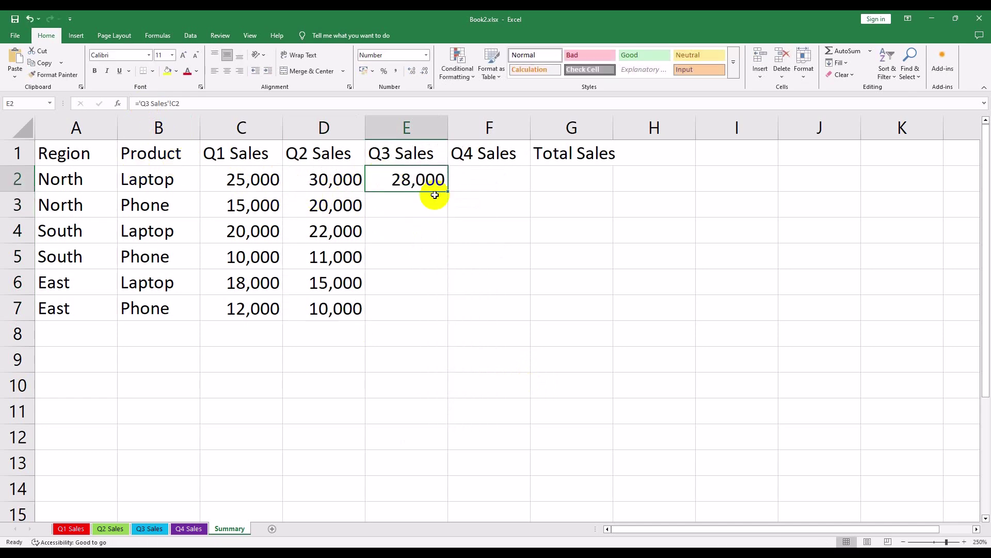
drag(448, 188, 450, 317)
- Link F2:F7 to the Q4 Sales sheet with ='Q4 Sales'!C2 and autofit column G
click(475, 177)
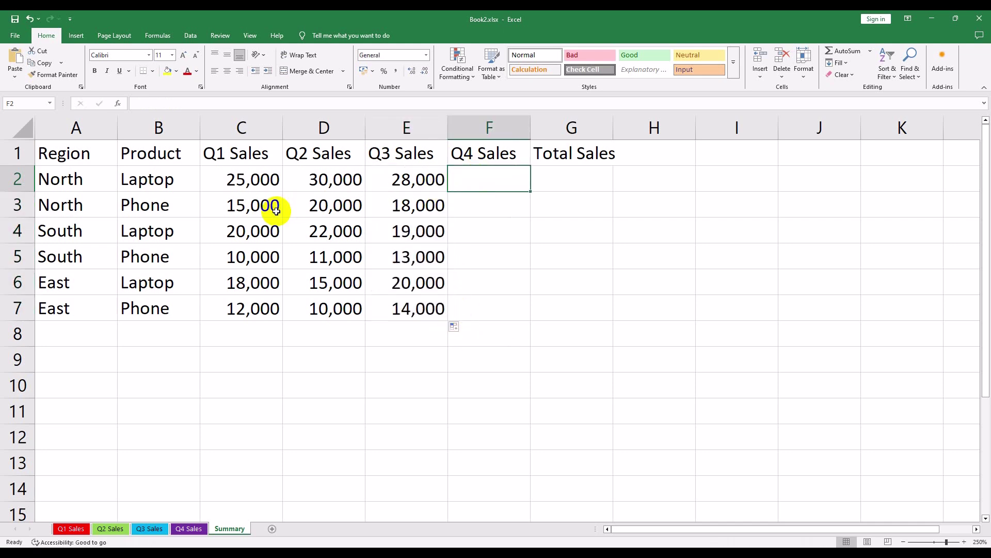
text(25,000)
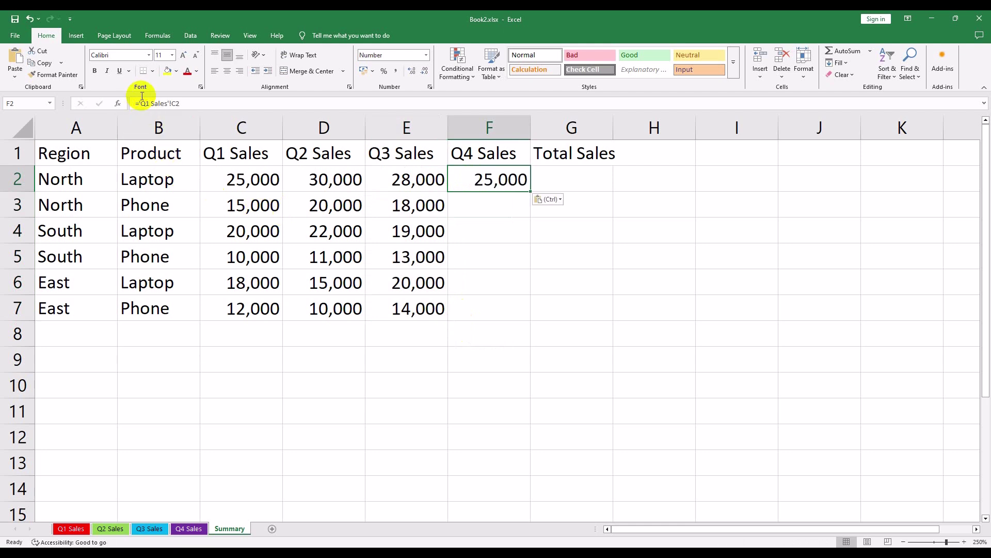
click(149, 101)
text(4)
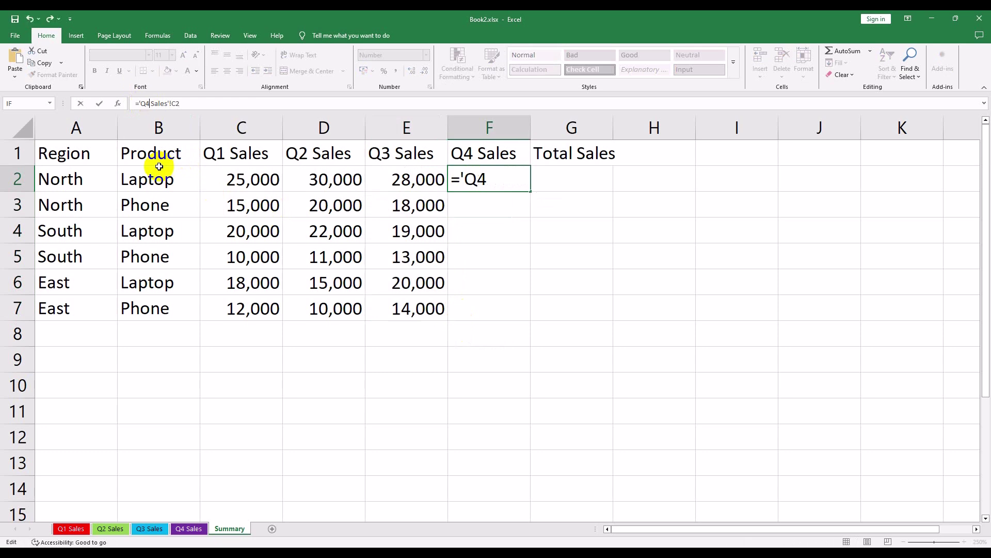
key(Return)
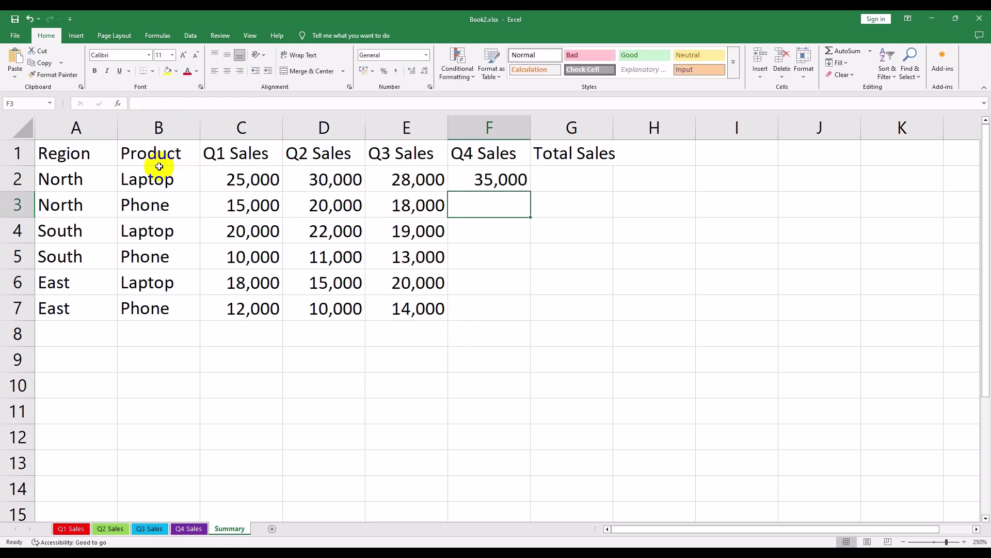
click(469, 178)
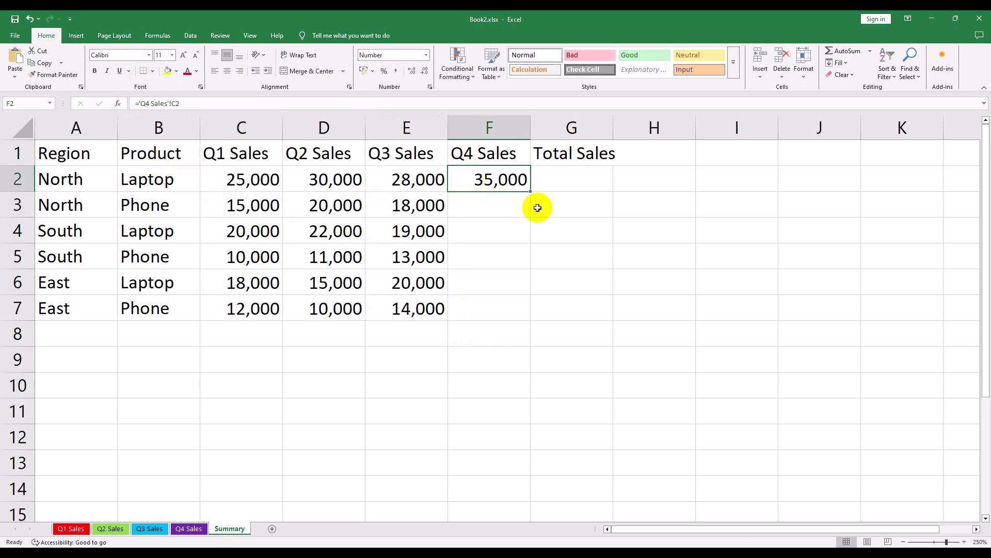
drag(531, 191, 518, 313)
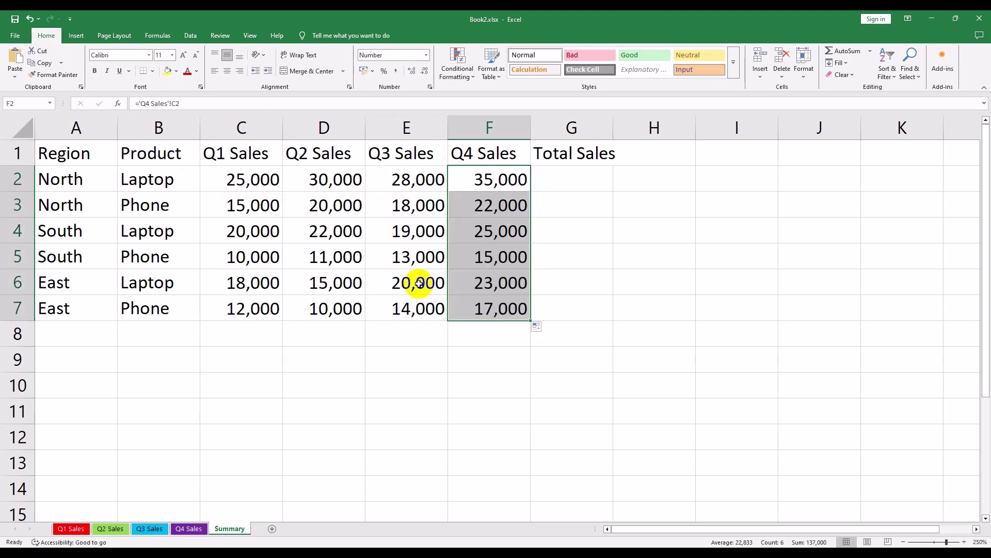
double_click(614, 128)
click(580, 296)
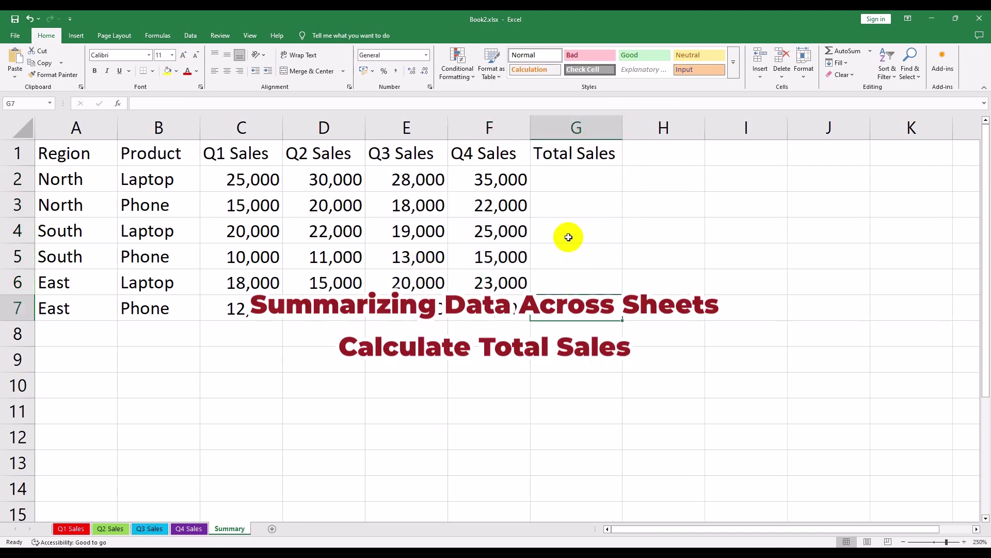
- Enter =SUM(C2:F2) in G2 to total the four quarters
click(564, 177)
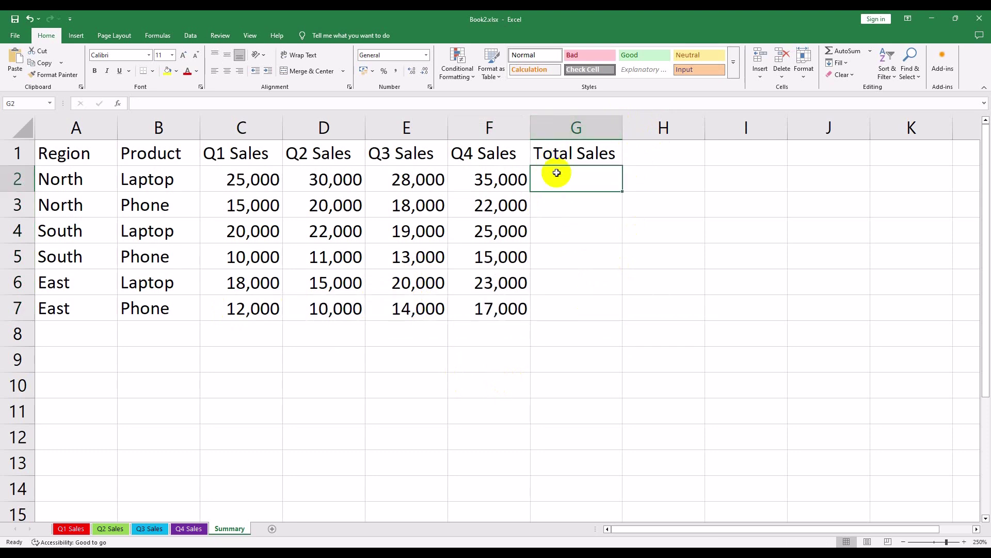
right_click(556, 177)
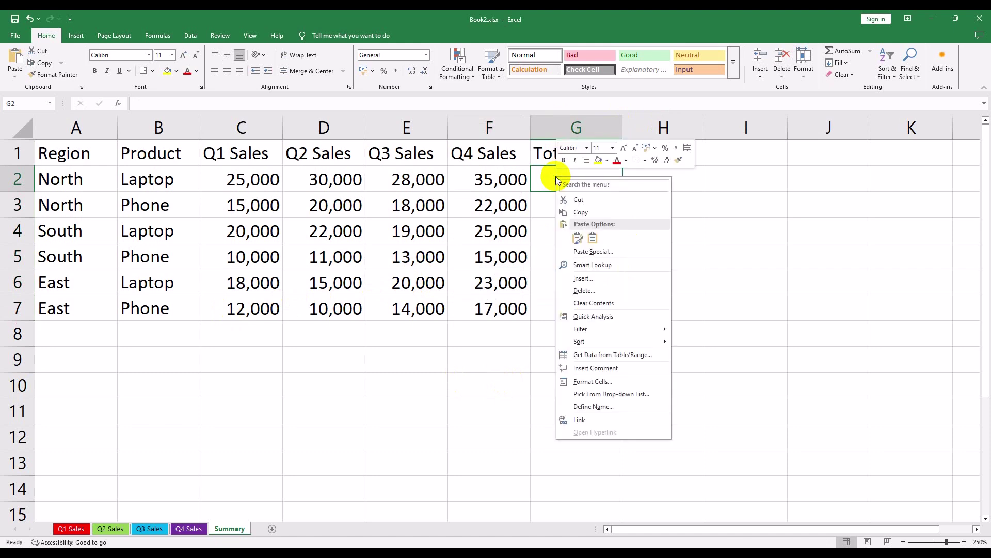
click(575, 232)
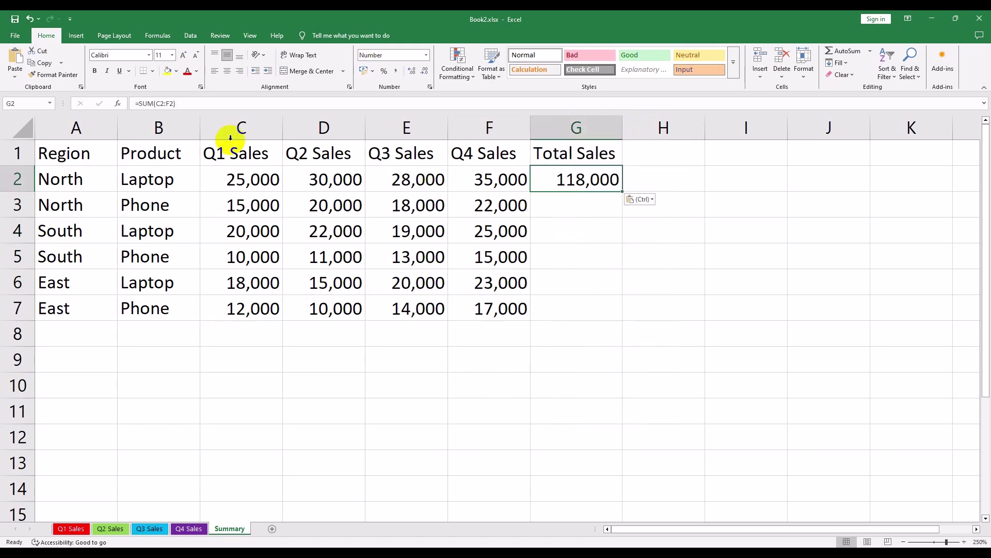
click(174, 104)
drag(175, 104, 136, 104)
key(ctrl+c)
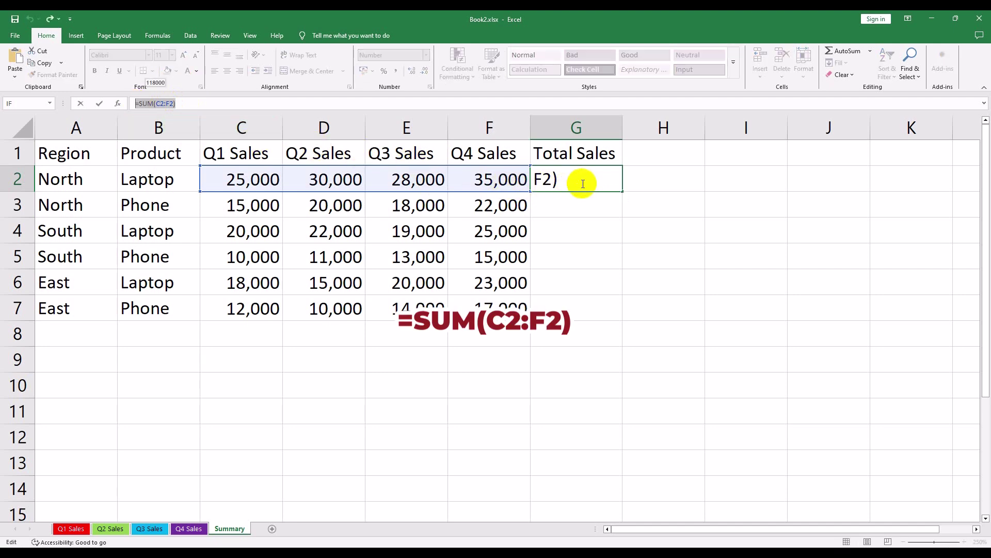
text(=)
click(577, 206)
click(582, 178)
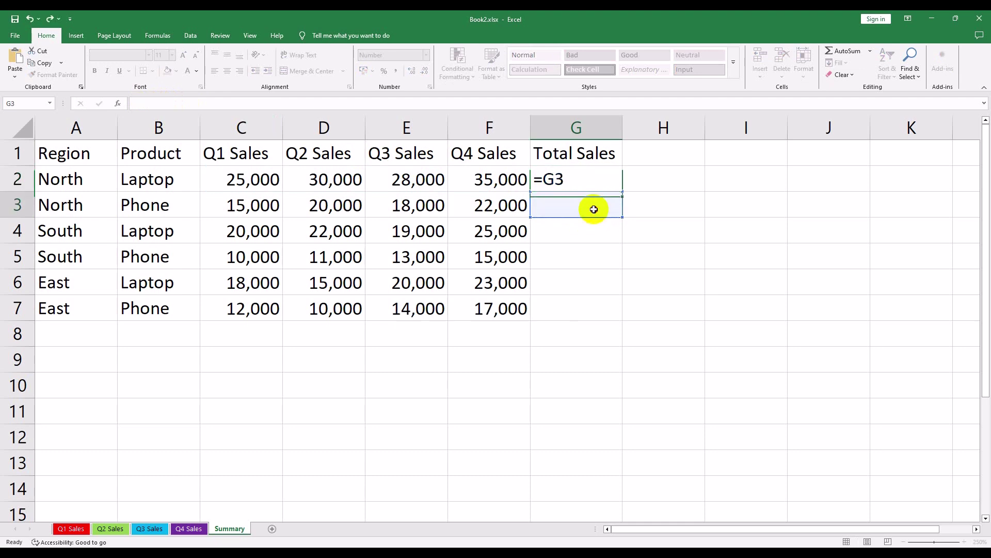
key(Return)
click(588, 182)
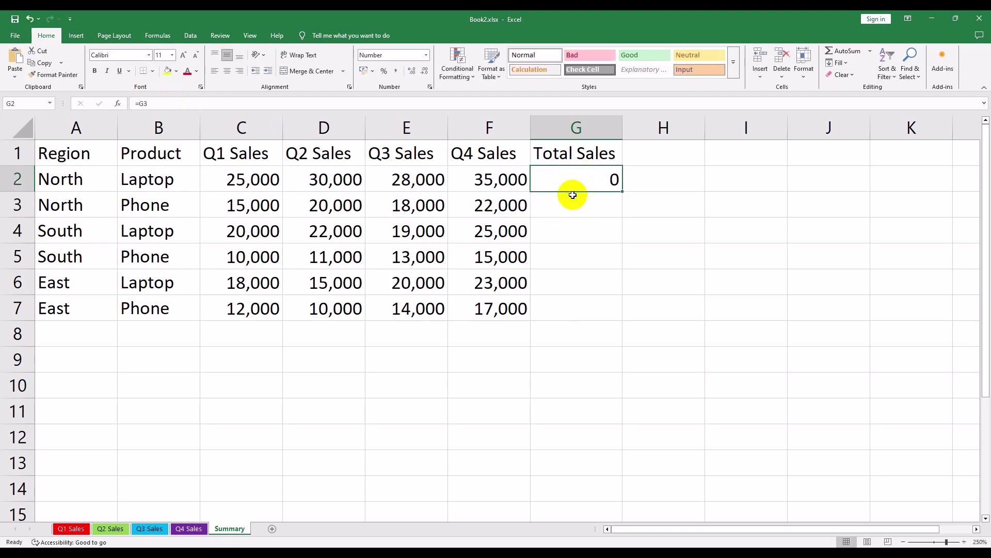
key(ctrl+v)
- Fill the G2 total formula down through G7
click(572, 195)
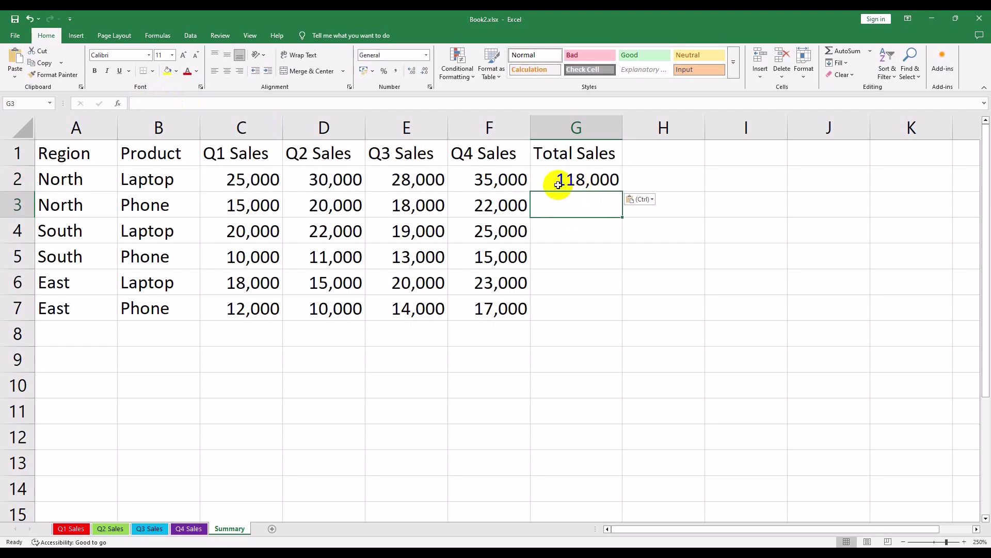
click(574, 178)
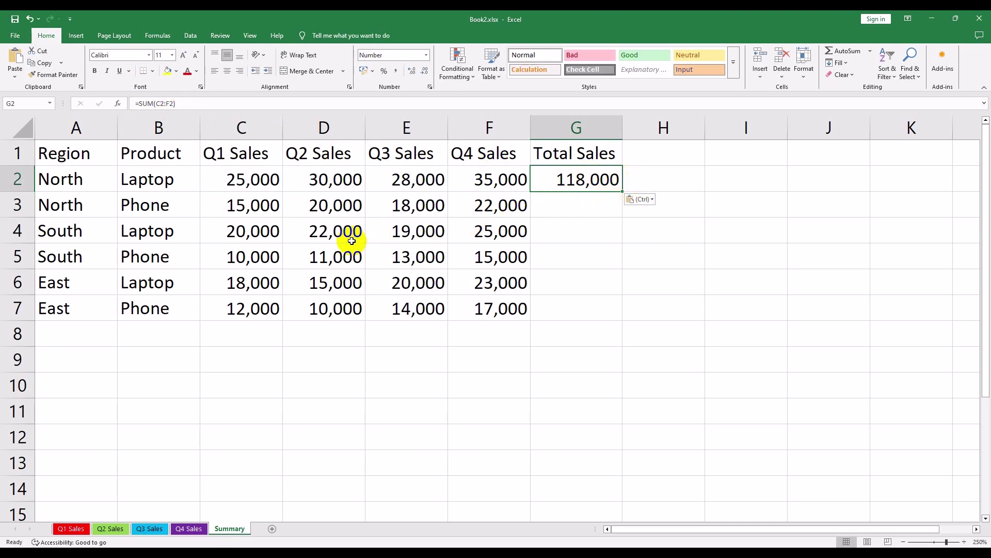
click(549, 180)
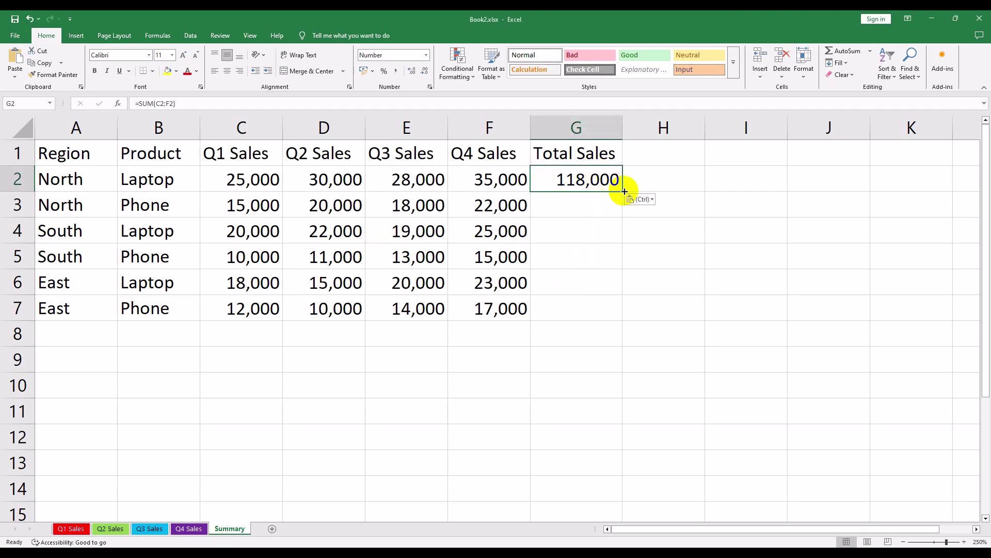
drag(623, 192, 616, 291)
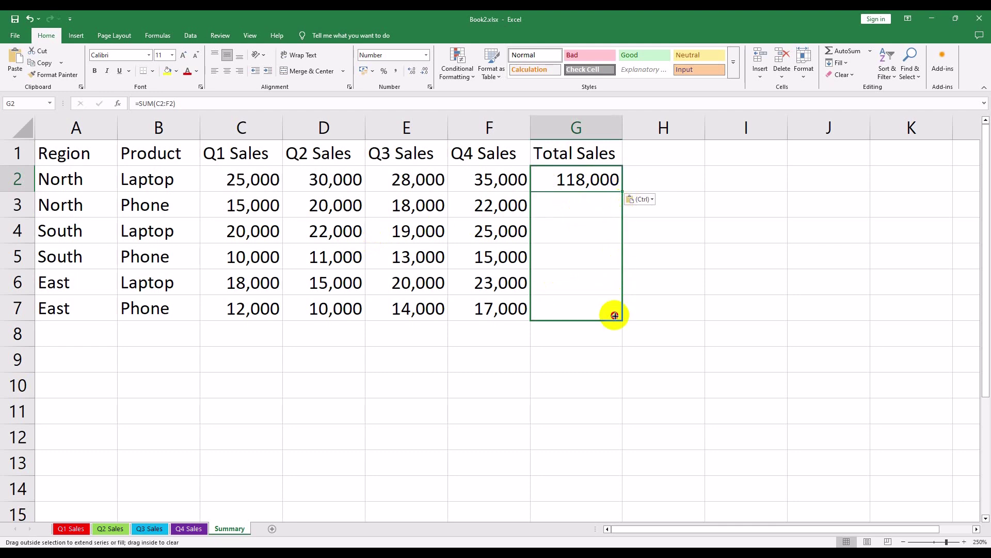
drag(616, 291, 611, 312)
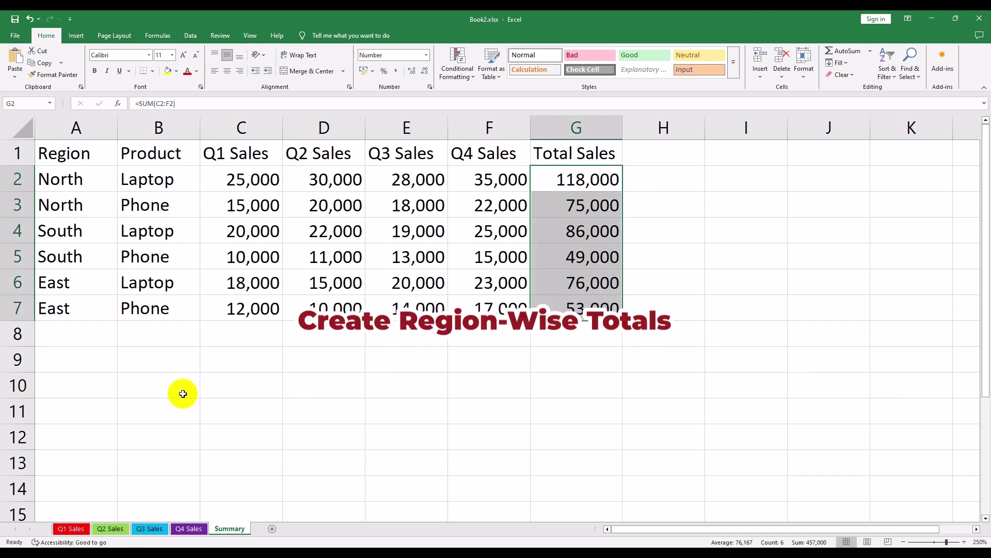
- Copy North from A2 into A10 and South from A4 into A11
click(102, 384)
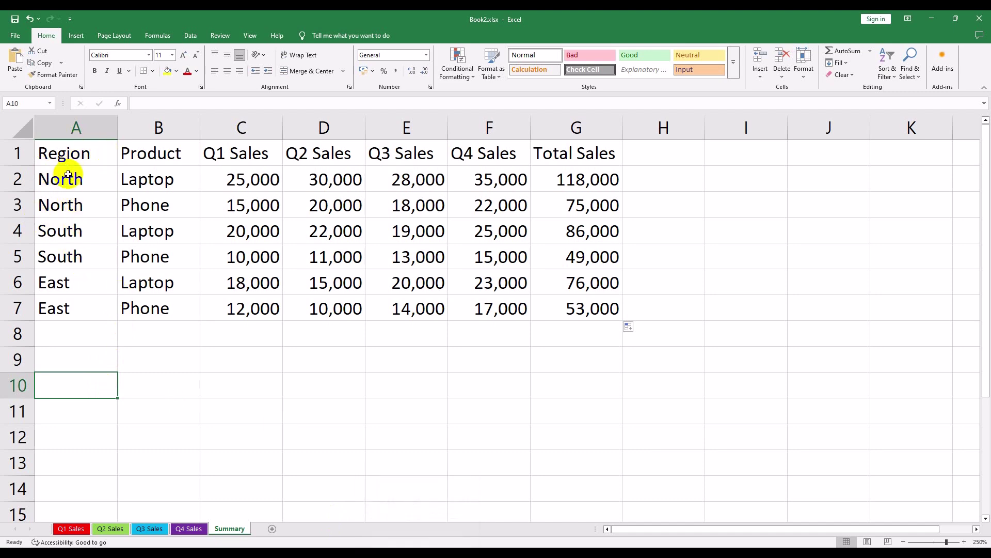
click(68, 179)
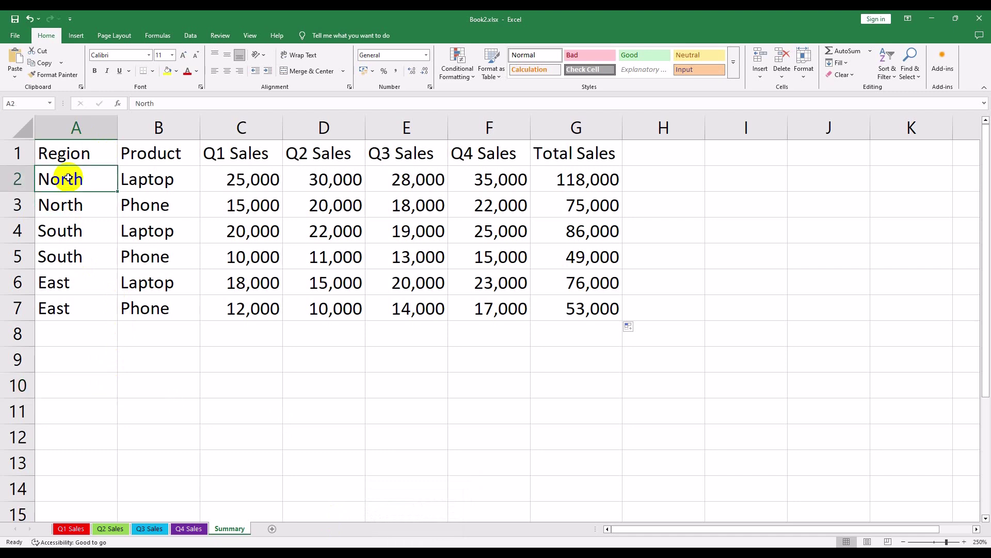
key(ctrl+c)
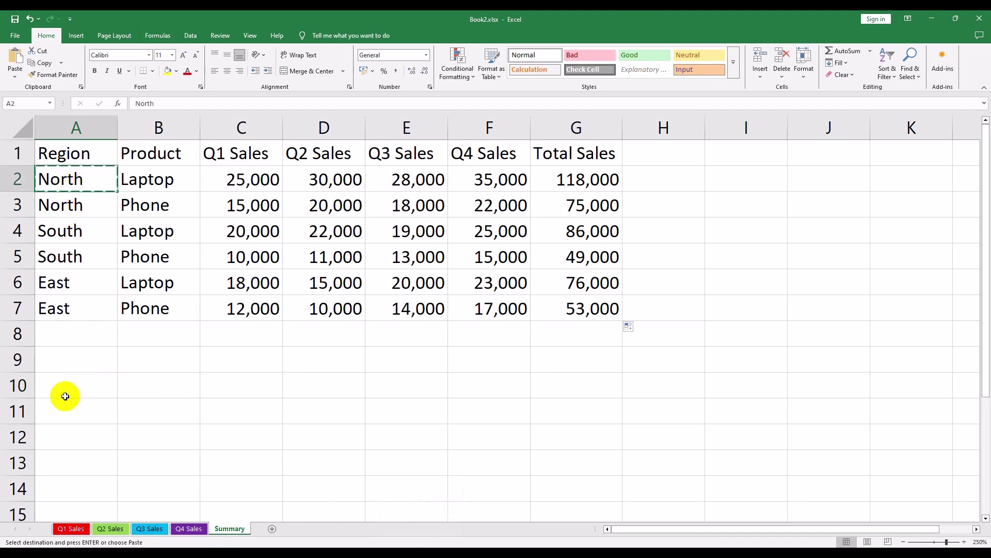
click(66, 386)
key(ctrl+v)
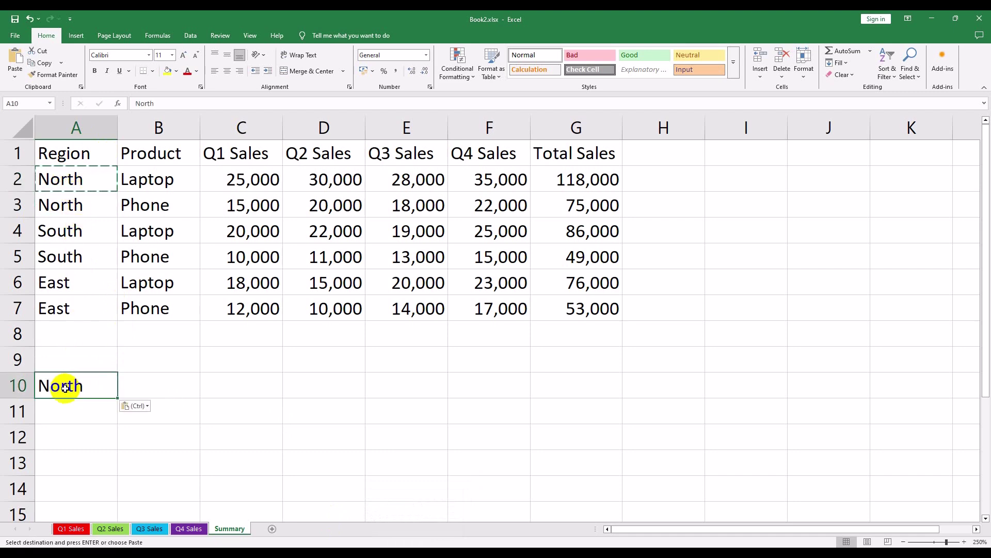
click(70, 232)
key(ctrl+c)
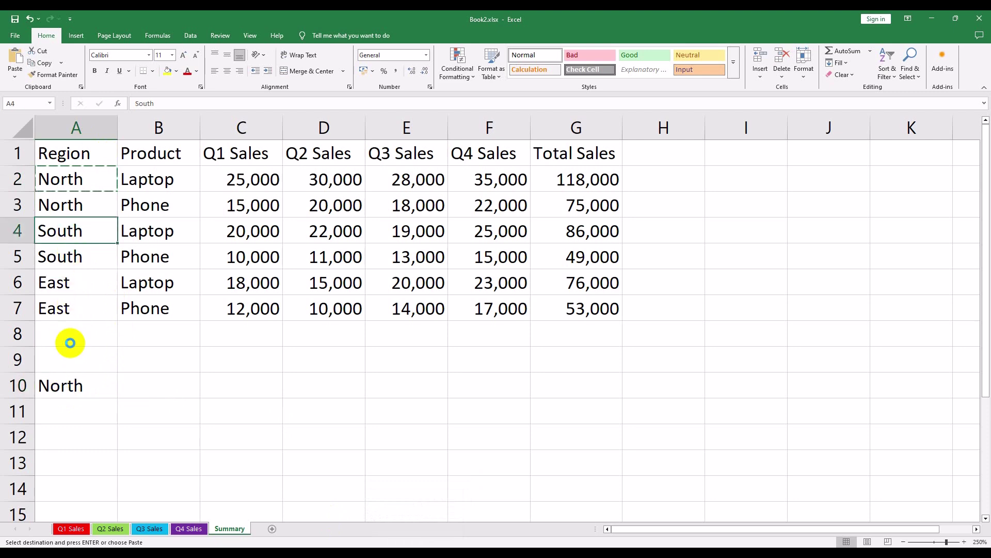
click(65, 411)
key(ctrl+v)
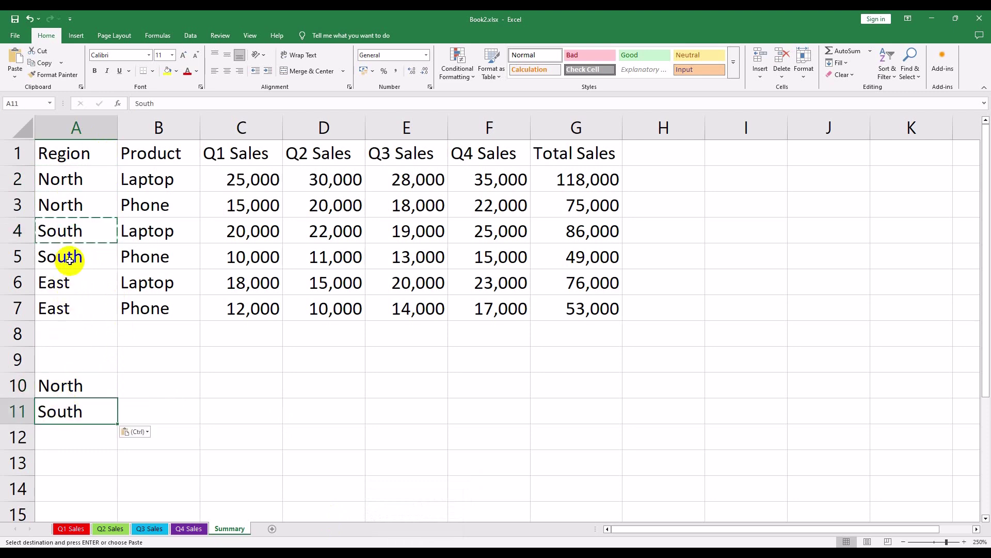
- Copy East from A6 into A12 and clear the copy marquee
click(68, 282)
key(ctrl+c)
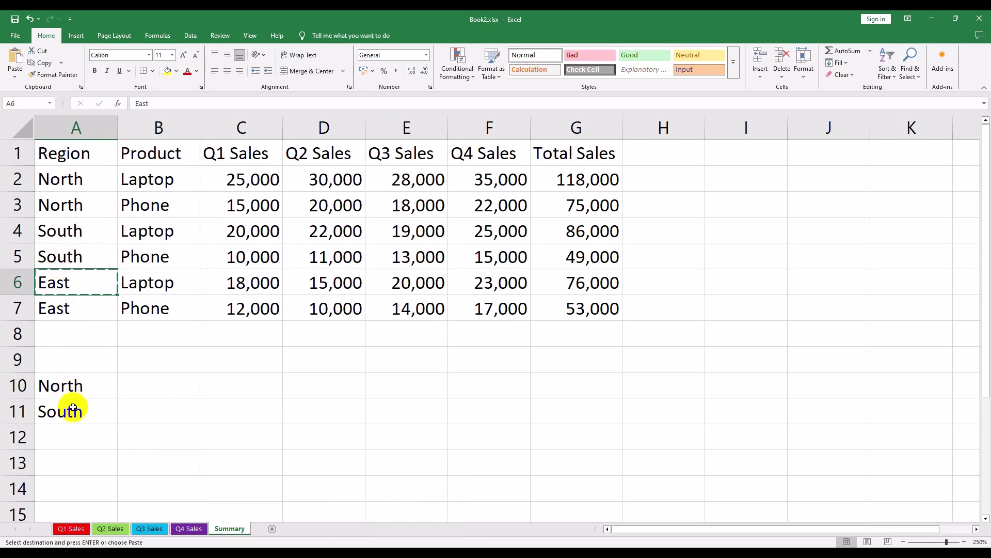
click(69, 437)
key(ctrl+v)
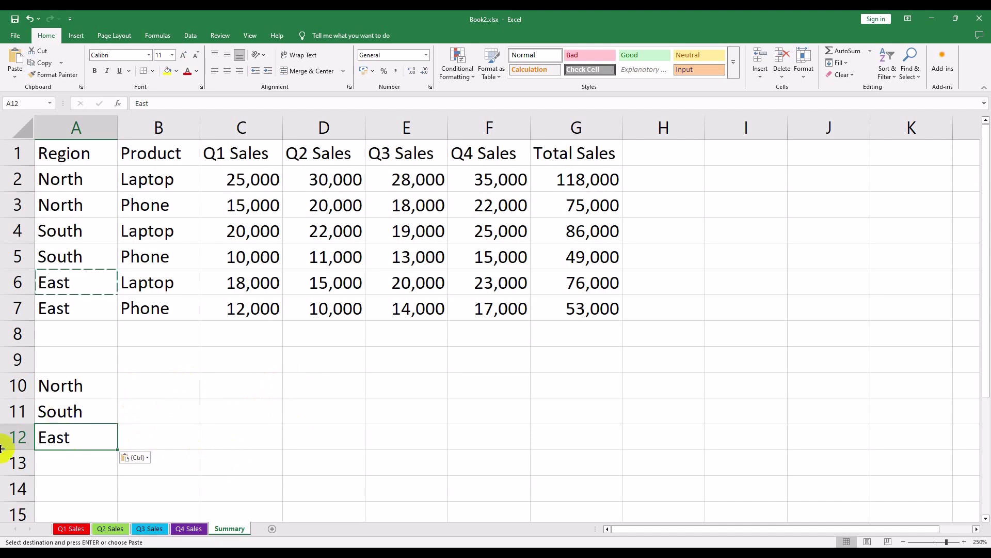
key(Escape)
click(106, 382)
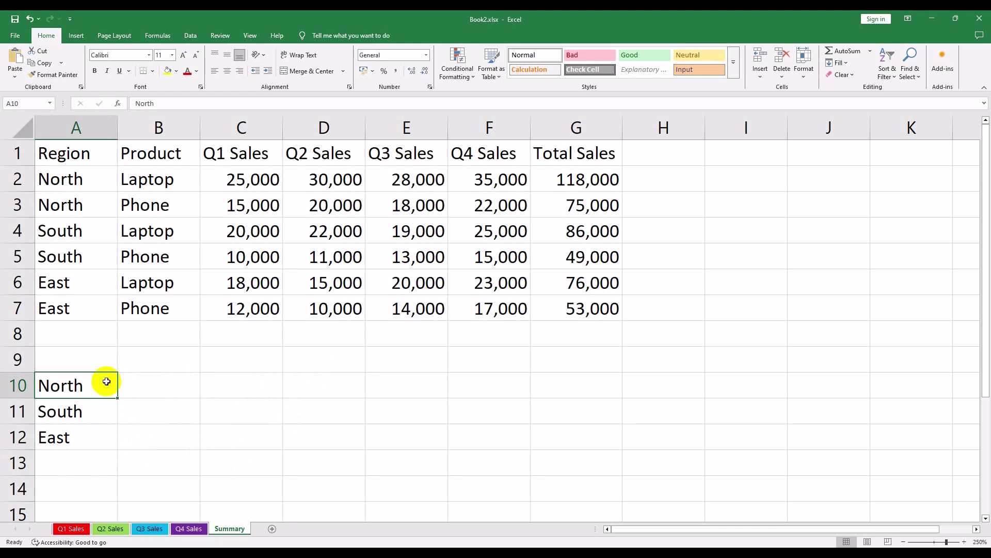
- Paste the SUMIF formula into B10 for North and into B11 with the criterion changed to South
click(170, 388)
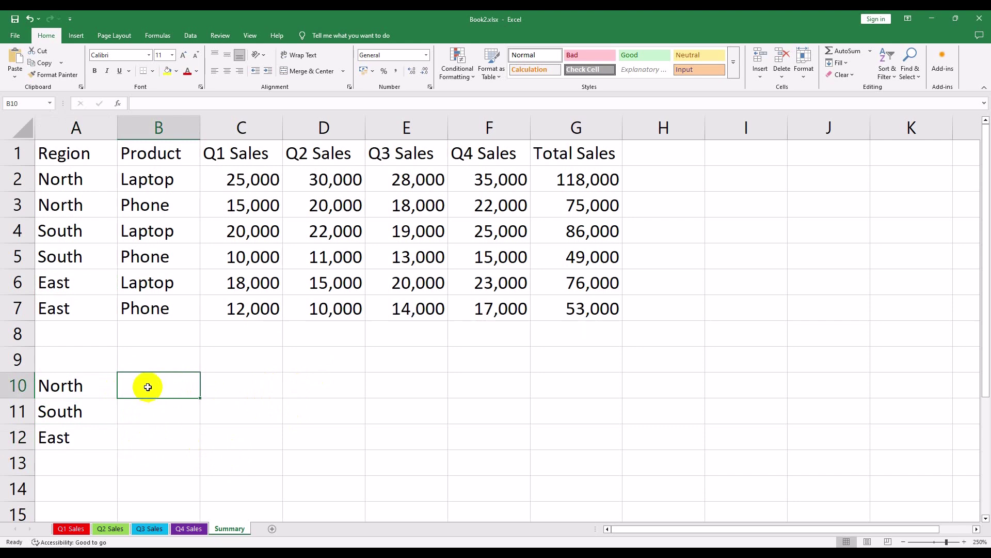
key(ctrl+v)
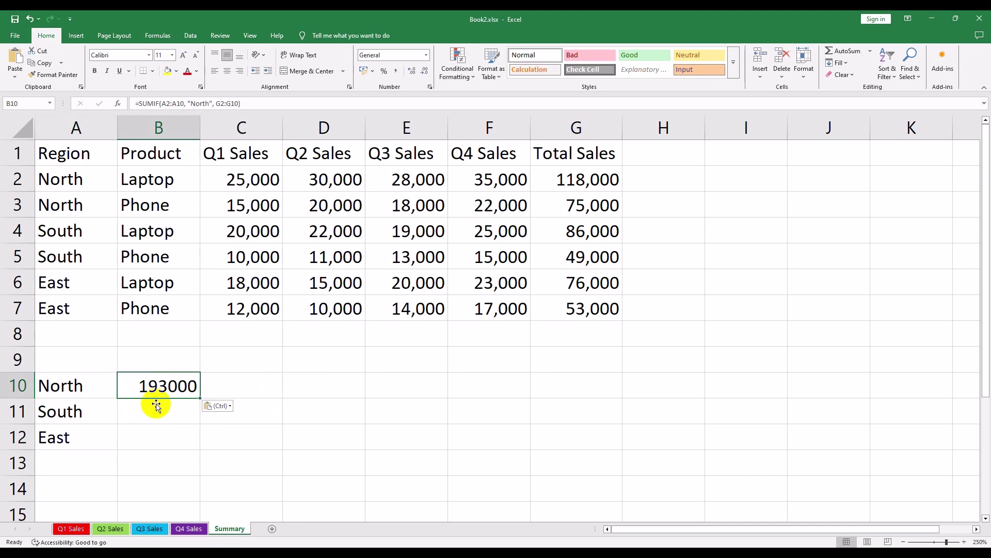
click(148, 409)
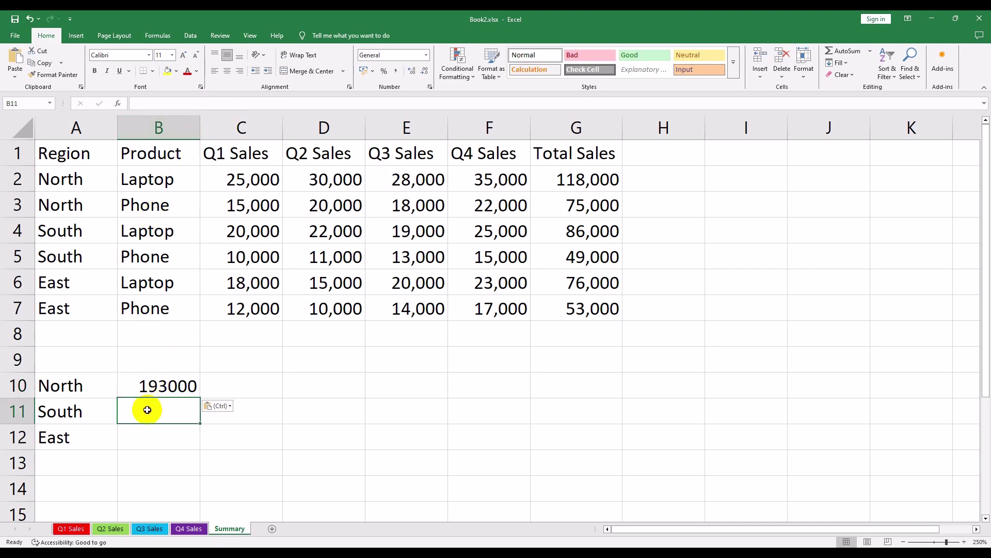
key(ctrl+v)
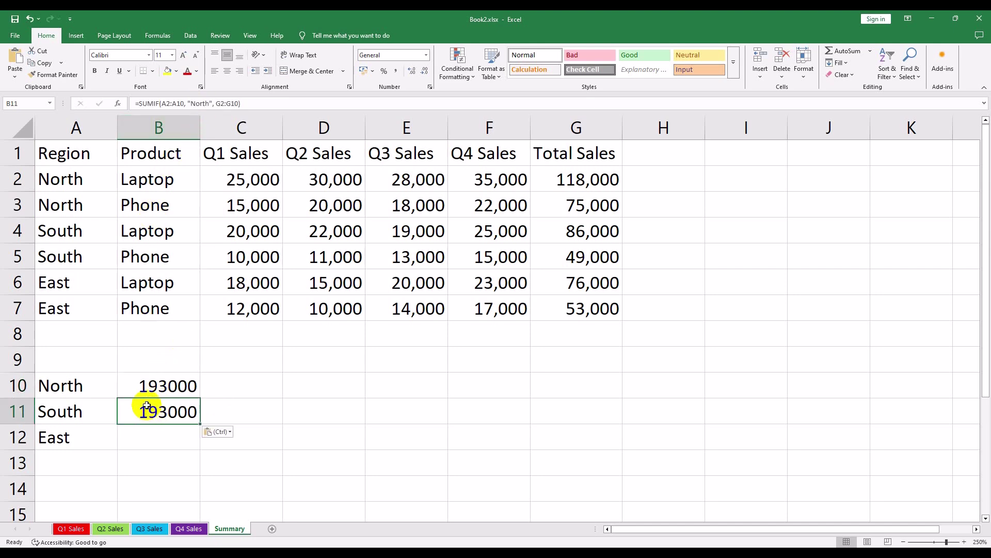
click(201, 103)
double_click(200, 103)
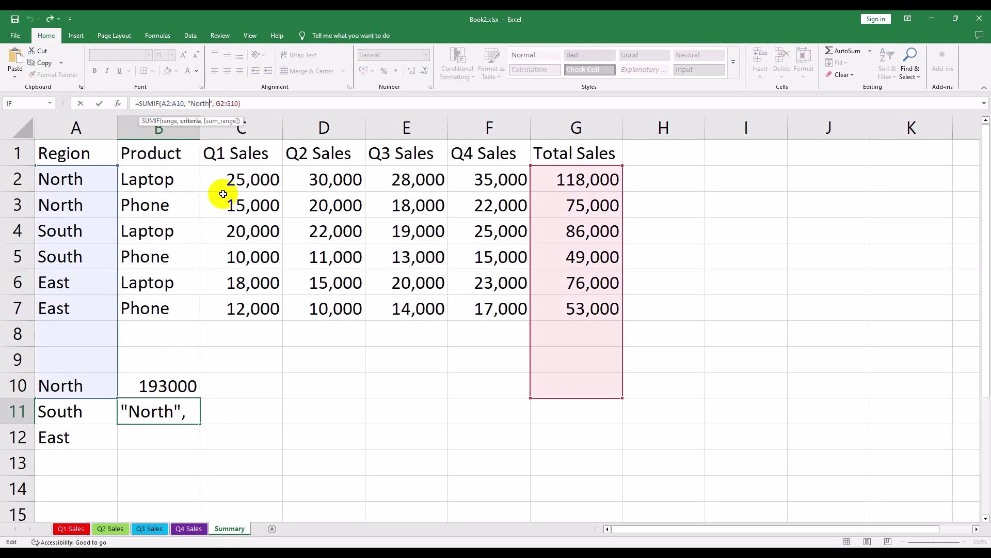
text(S)
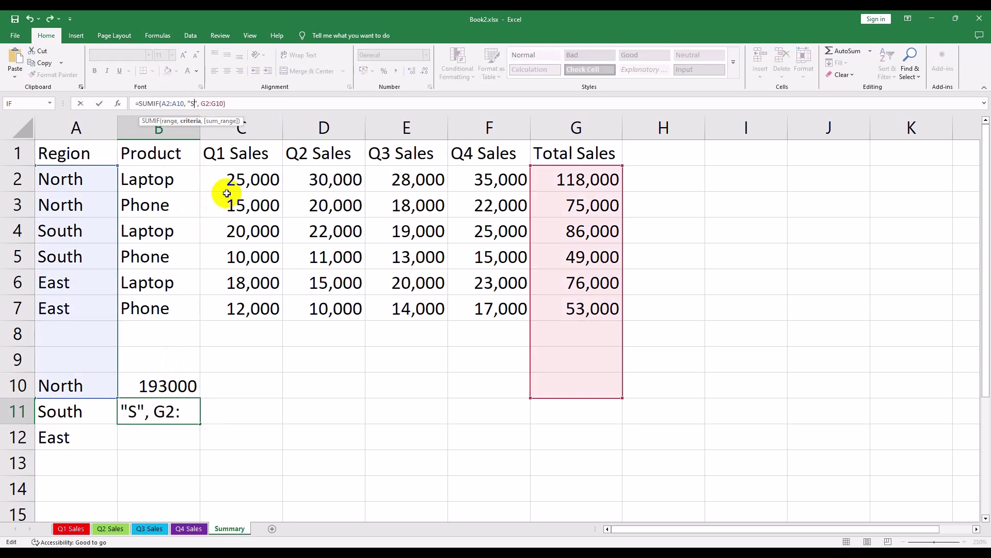
text(out)
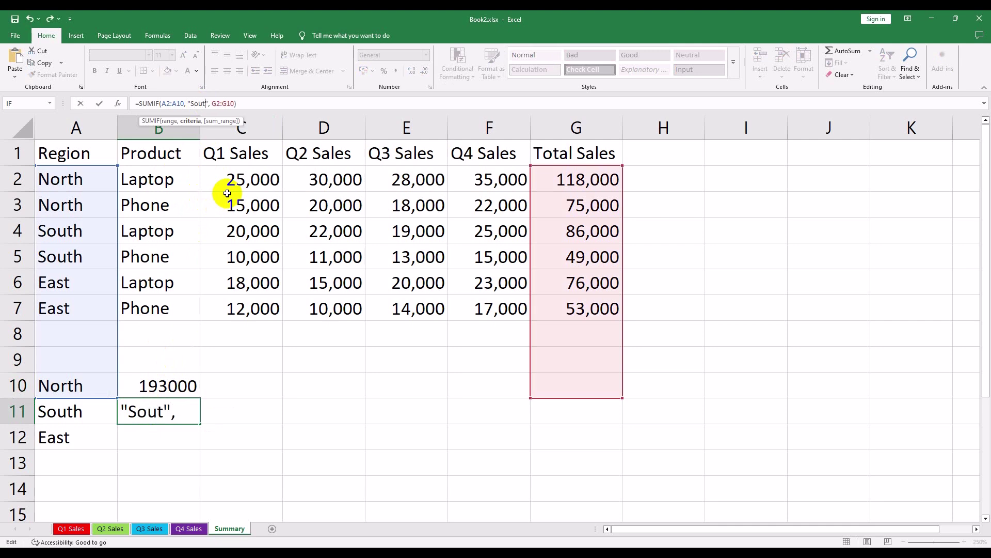
text(h)
key(Return)
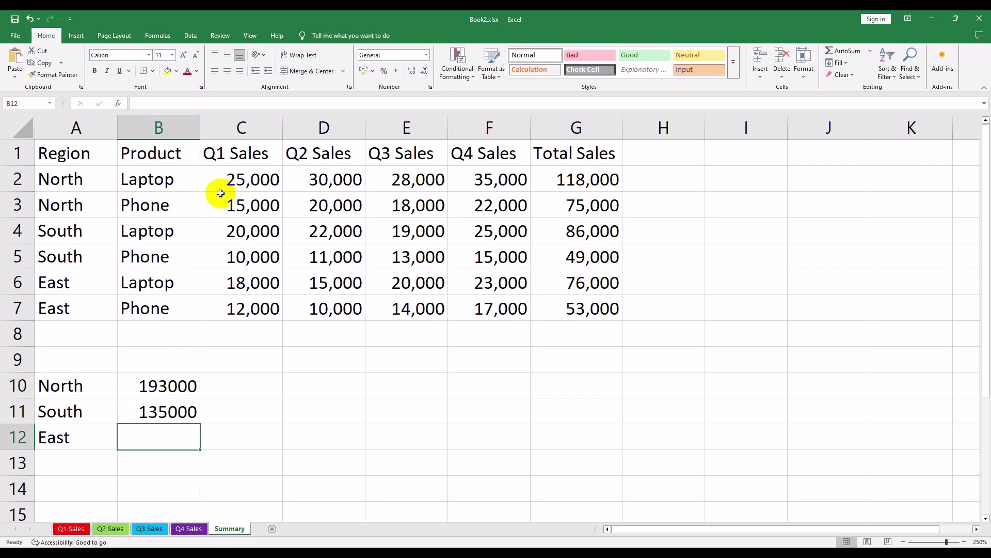
- Paste the SUMIF formula into B12 with its criterion changed to East
key(ctrl+v)
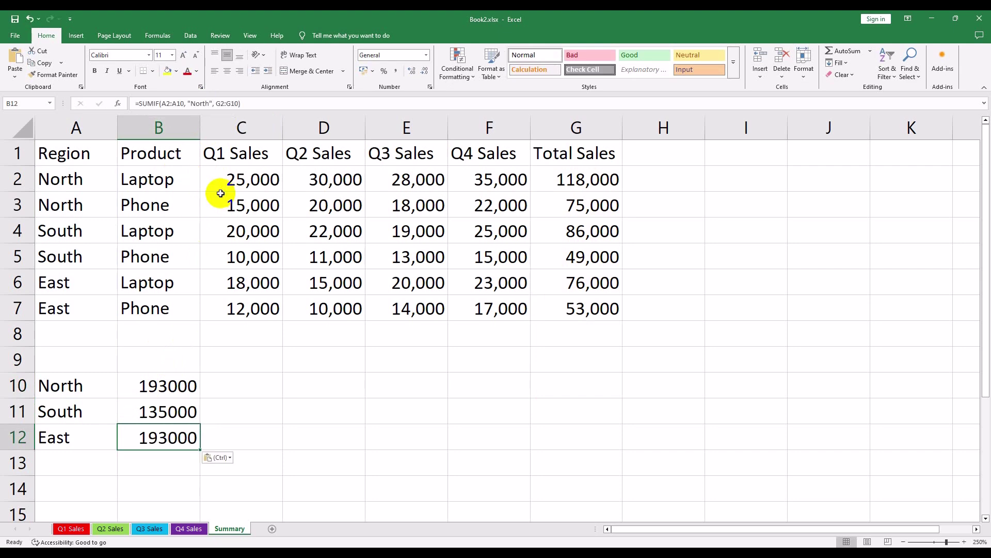
click(191, 103)
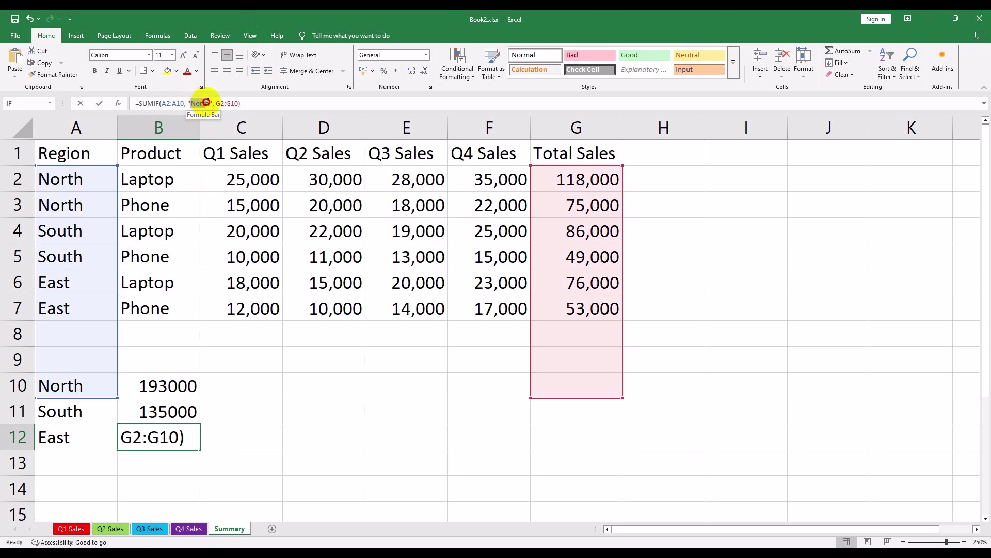
drag(208, 103, 213, 103)
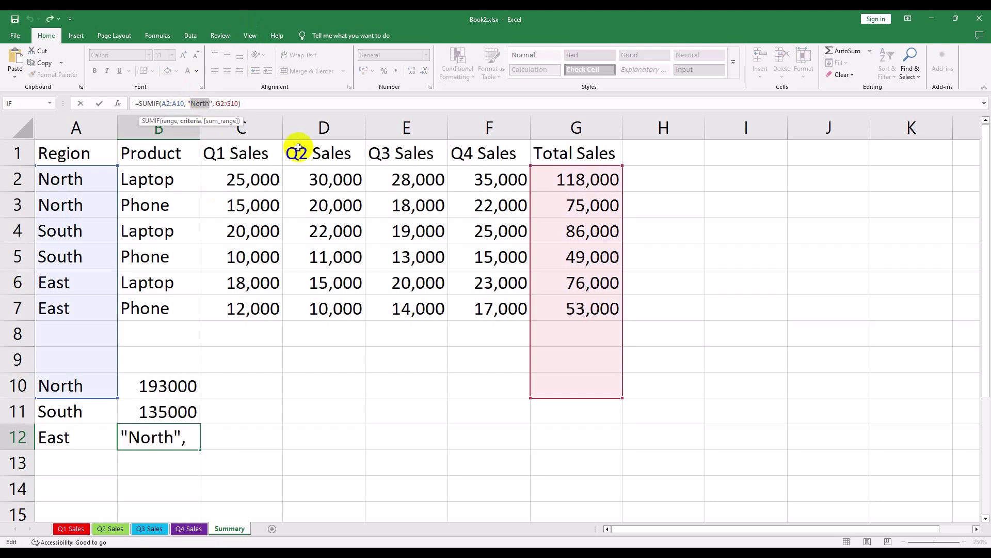
text(East)
key(Return)
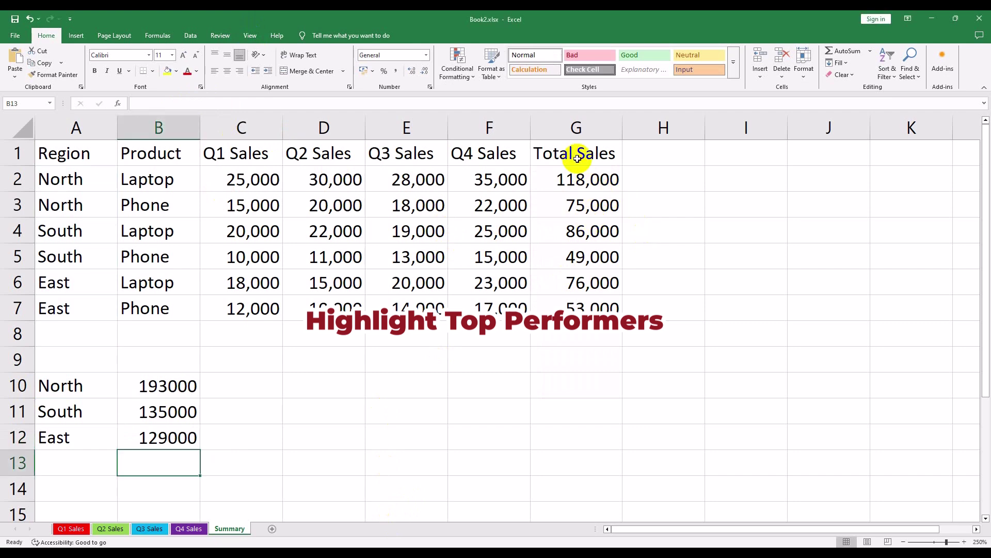
- Apply a Top 10% rule with Green Fill with Dark Green Text to column G
click(570, 124)
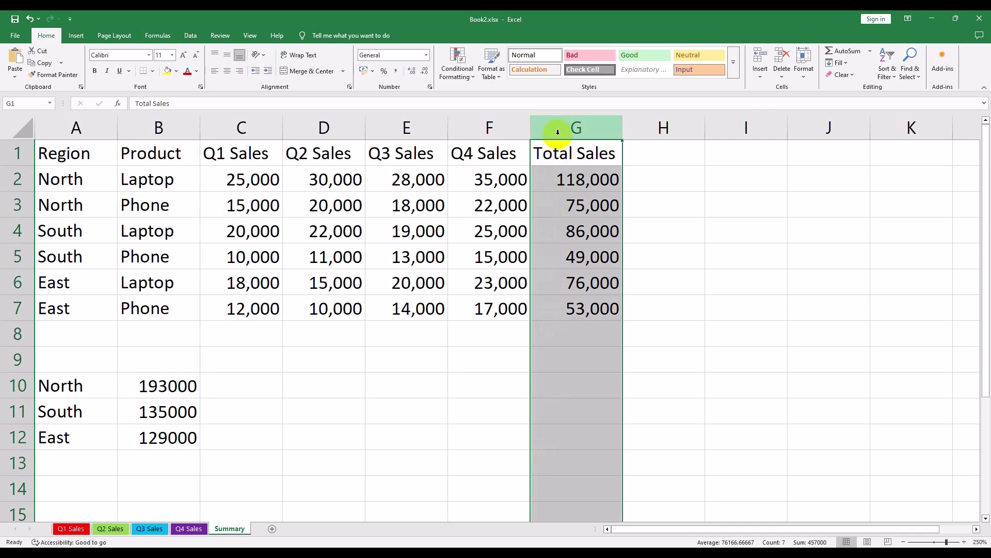
click(453, 57)
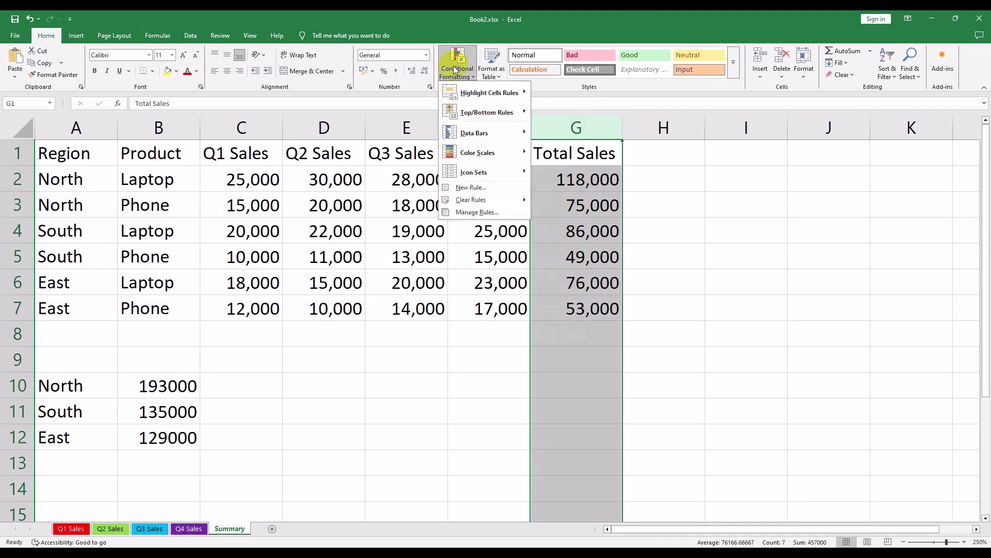
mouse_move(486, 113)
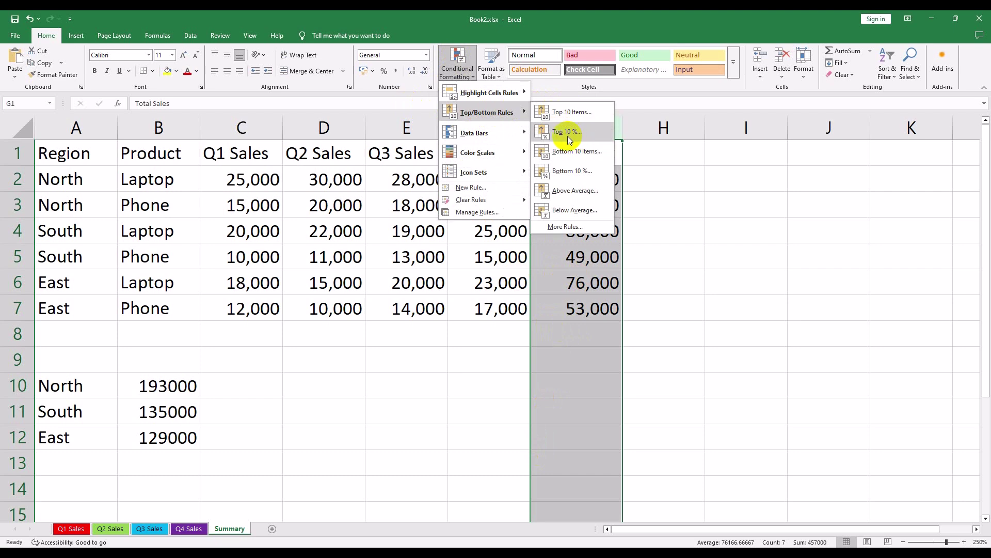
click(561, 133)
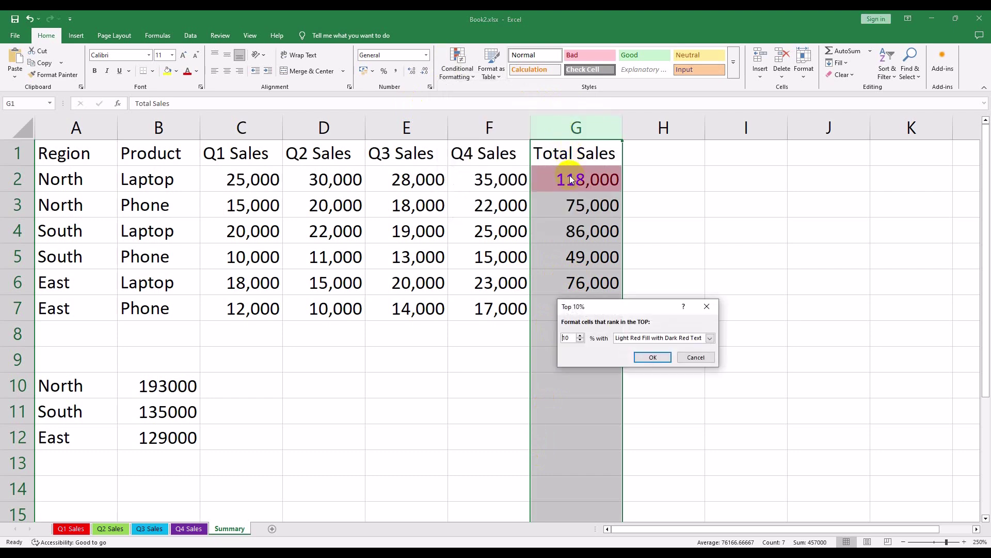
click(563, 338)
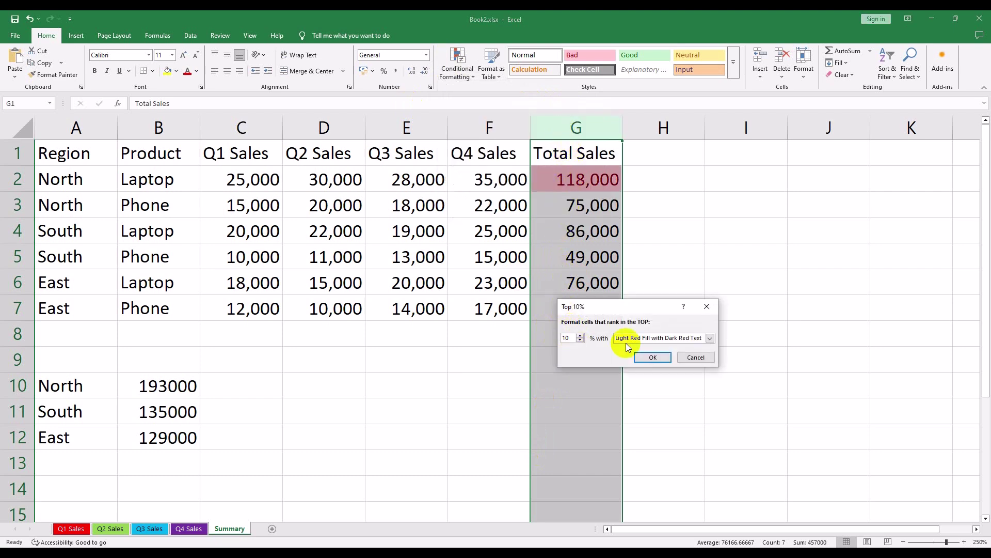
click(704, 338)
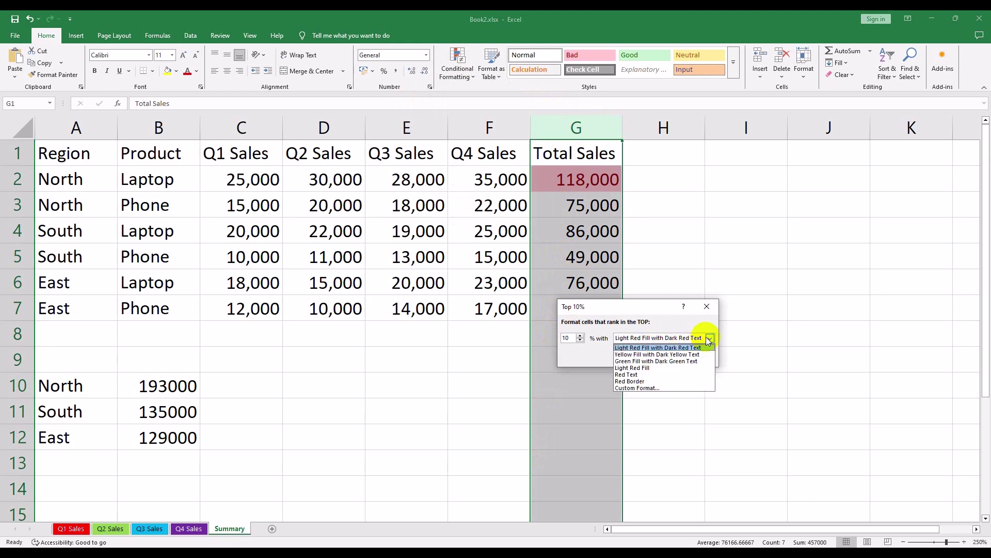
click(645, 361)
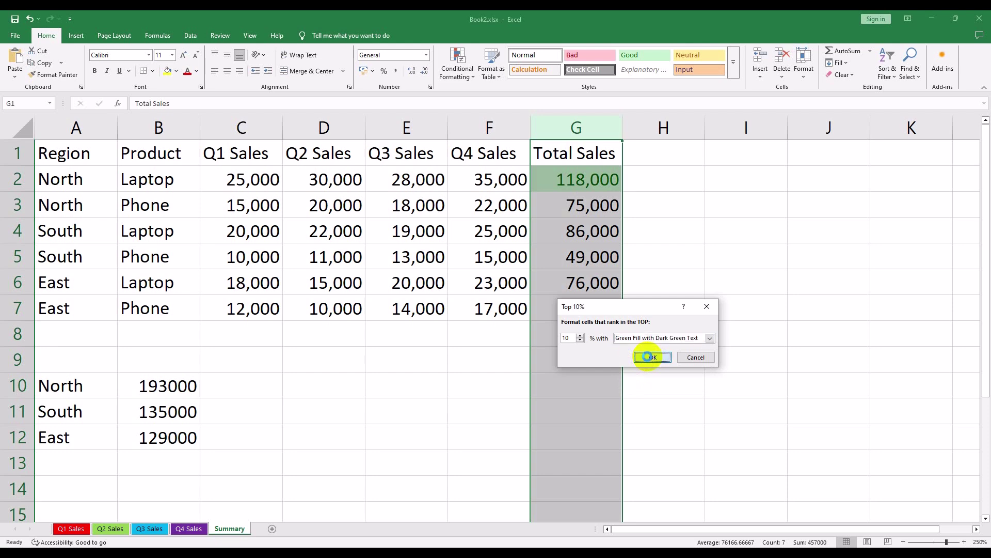
click(650, 359)
click(551, 187)
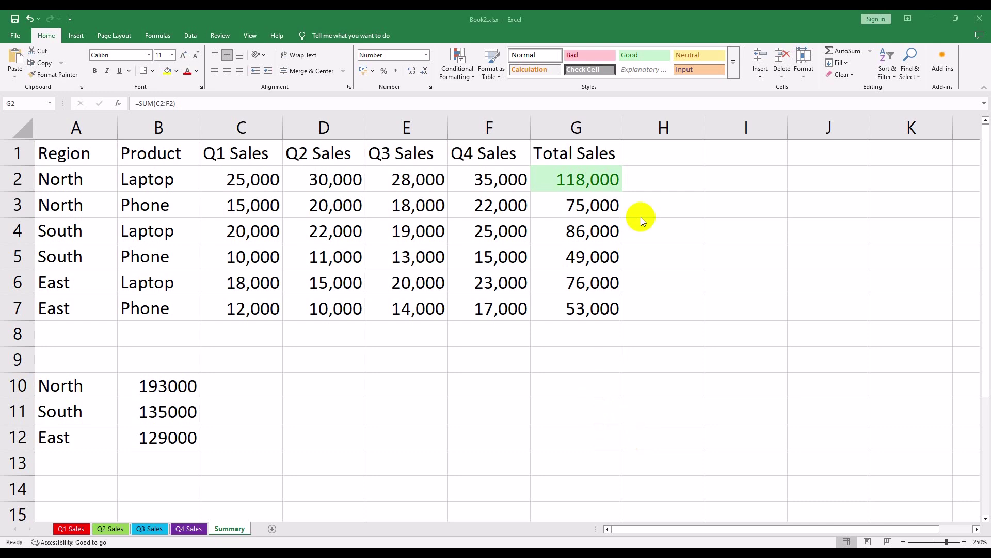
- Paste =SUM('Q1 Sales:Q4 Sales'!C2) into H2 and fill it down to H7
click(654, 178)
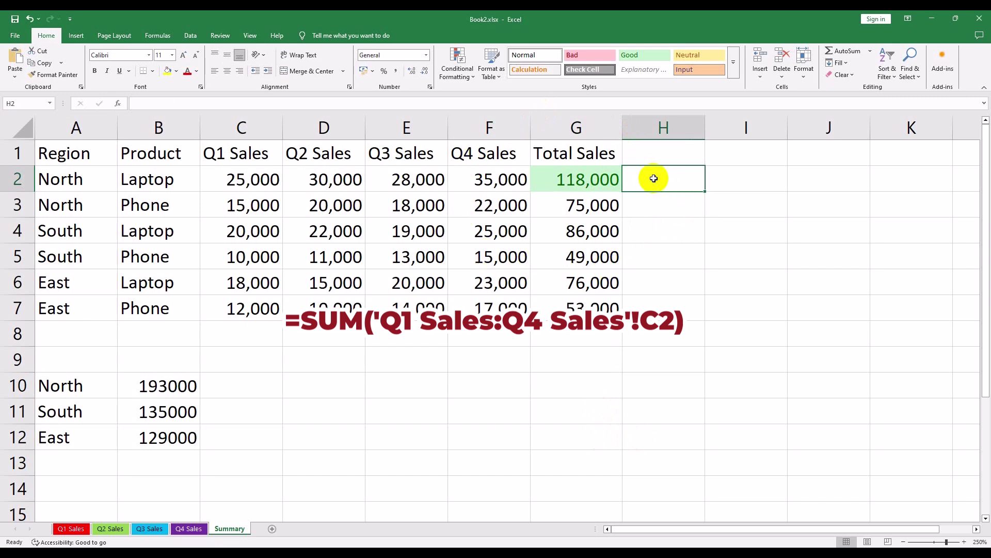
right_click(641, 178)
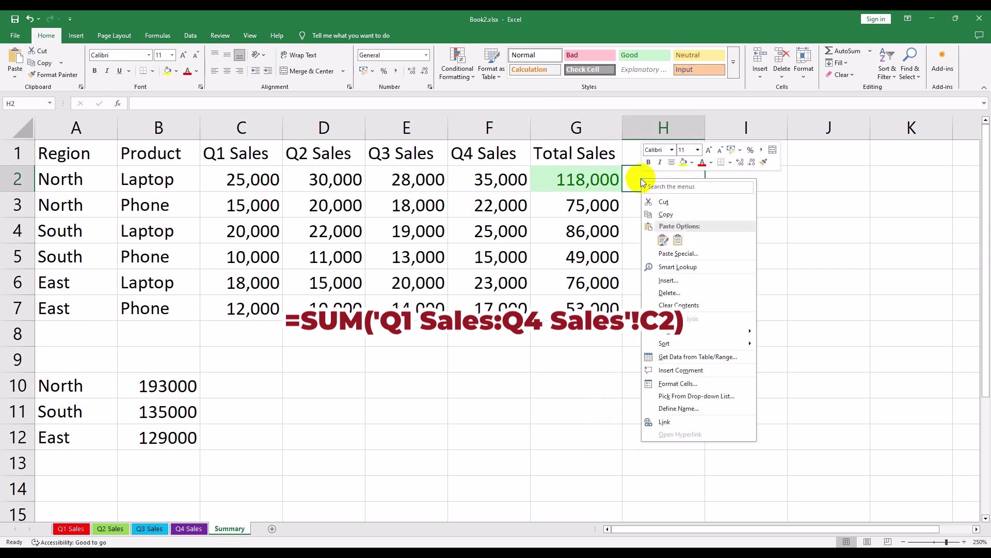
click(664, 239)
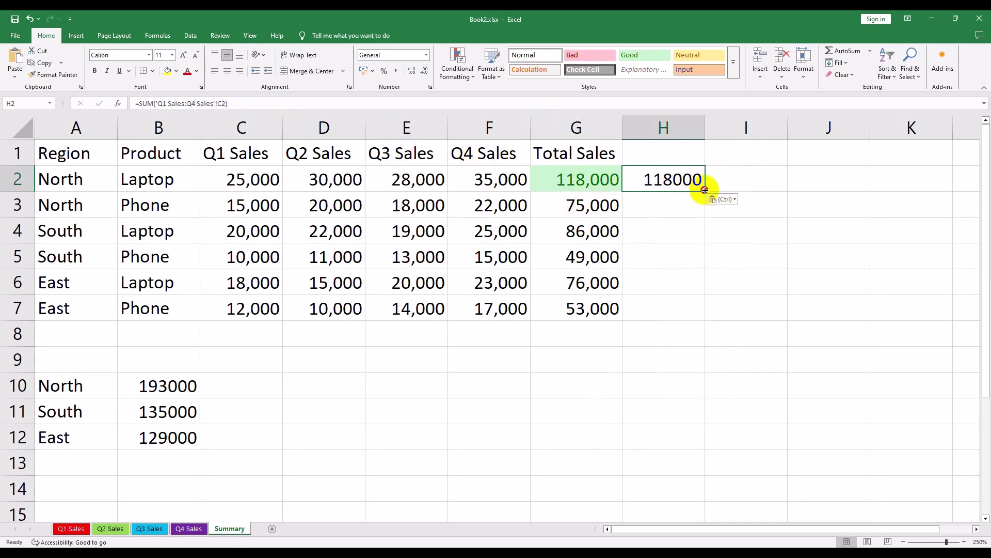
drag(705, 190, 703, 317)
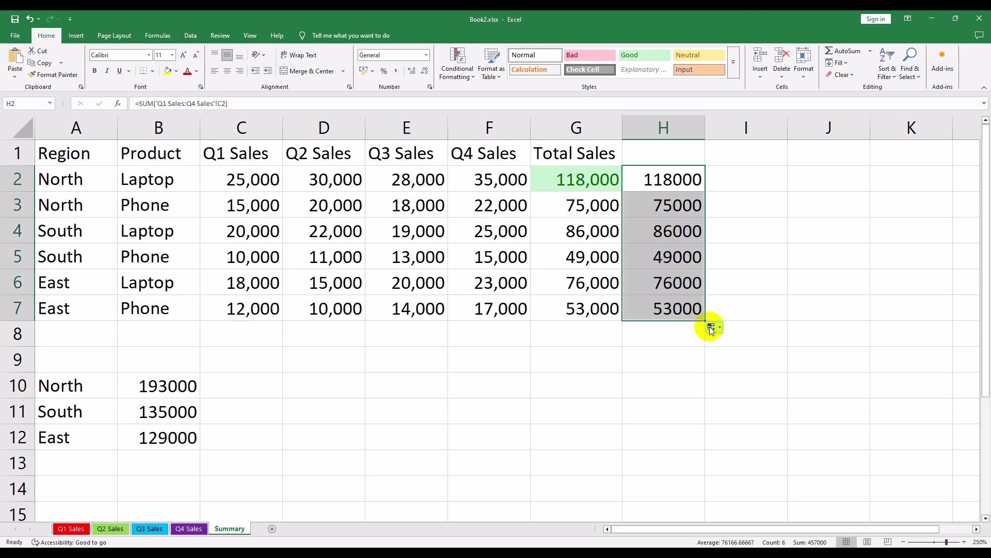
- Compare each row's 3D sum in H3:H7 with its Total Sales in column G
click(770, 303)
click(589, 201)
click(686, 212)
click(594, 226)
click(671, 227)
click(586, 255)
click(684, 259)
click(588, 286)
click(672, 280)
click(671, 310)
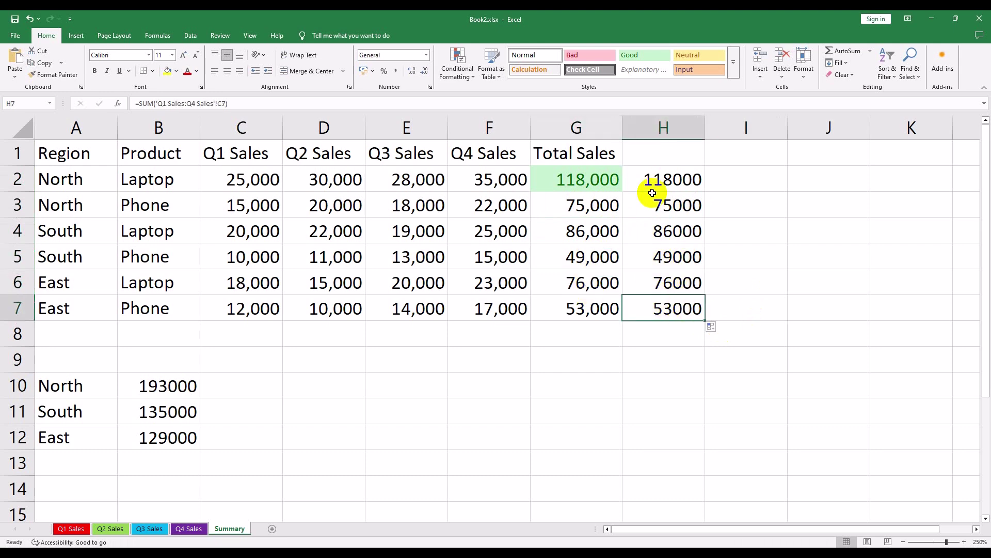
click(652, 181)
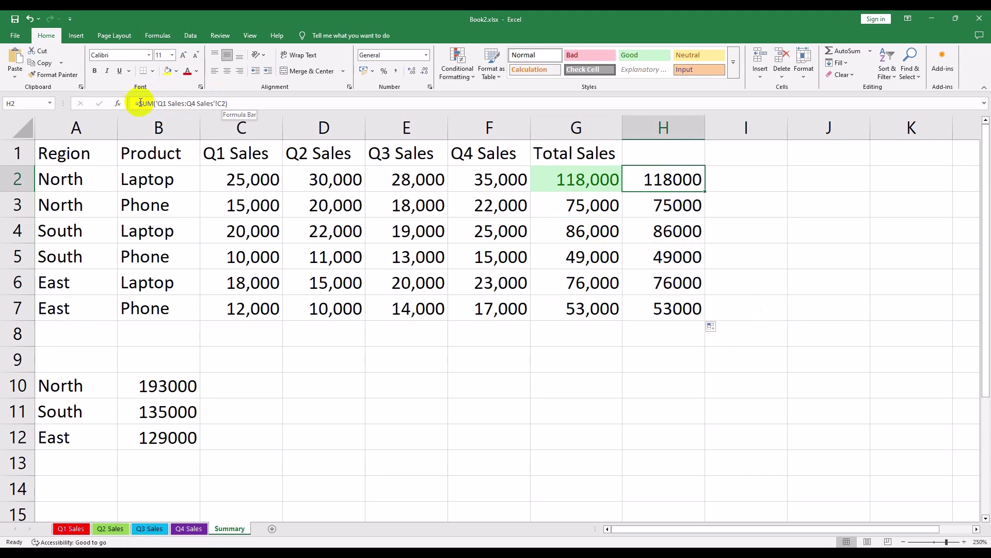
- Review the G3, G4 and H2 formulas, highlighting the Q1 Sales:Q4 Sales sheet range
click(681, 128)
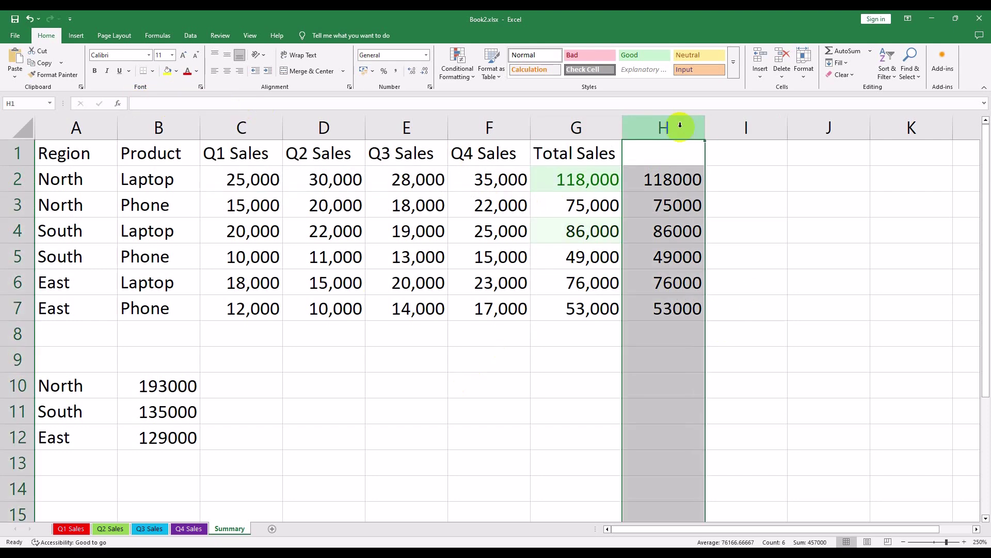
click(571, 207)
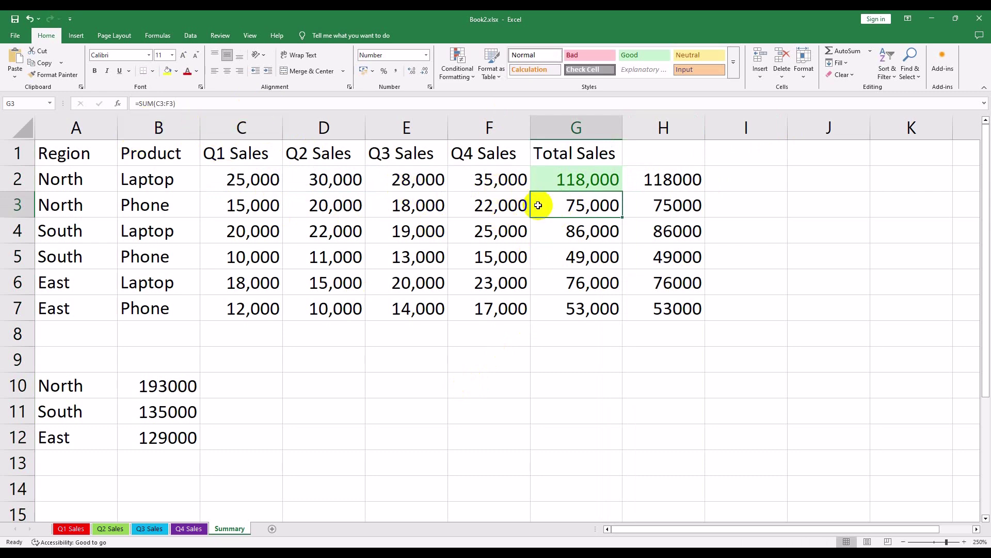
click(806, 313)
click(551, 205)
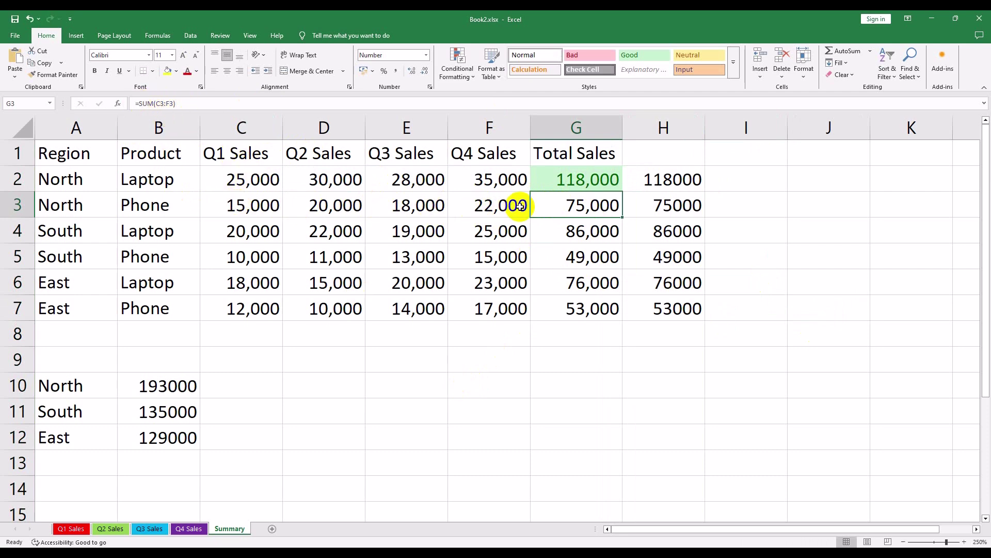
click(569, 235)
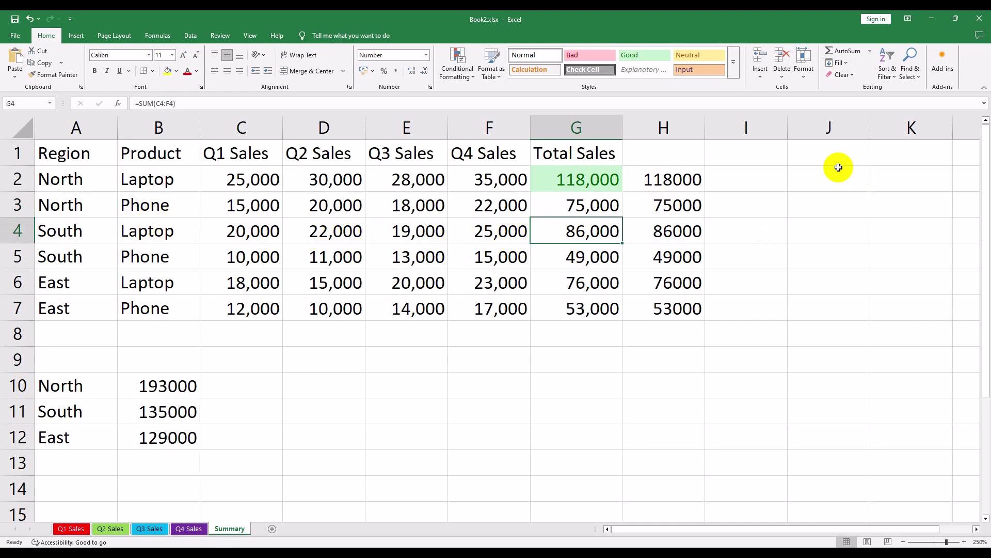
click(678, 179)
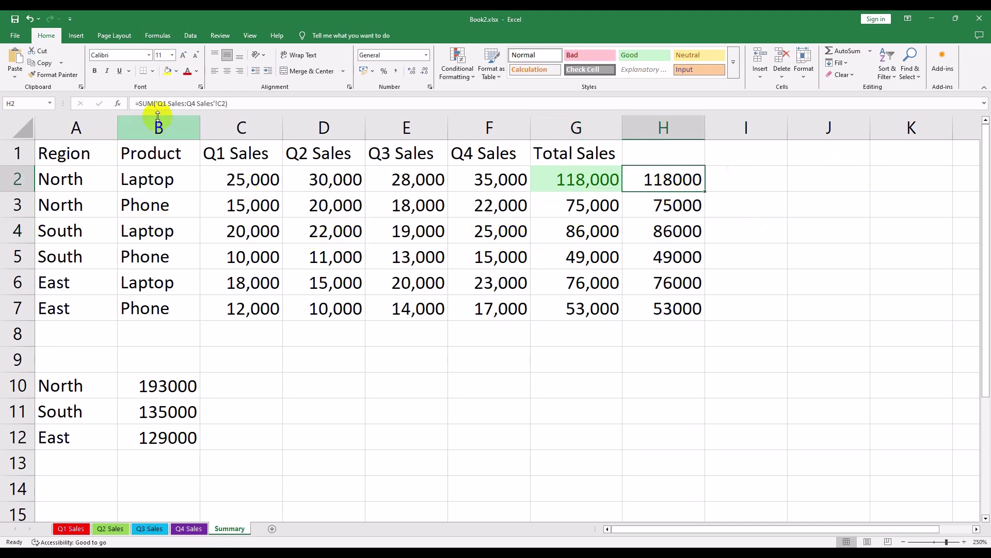
drag(157, 104, 213, 103)
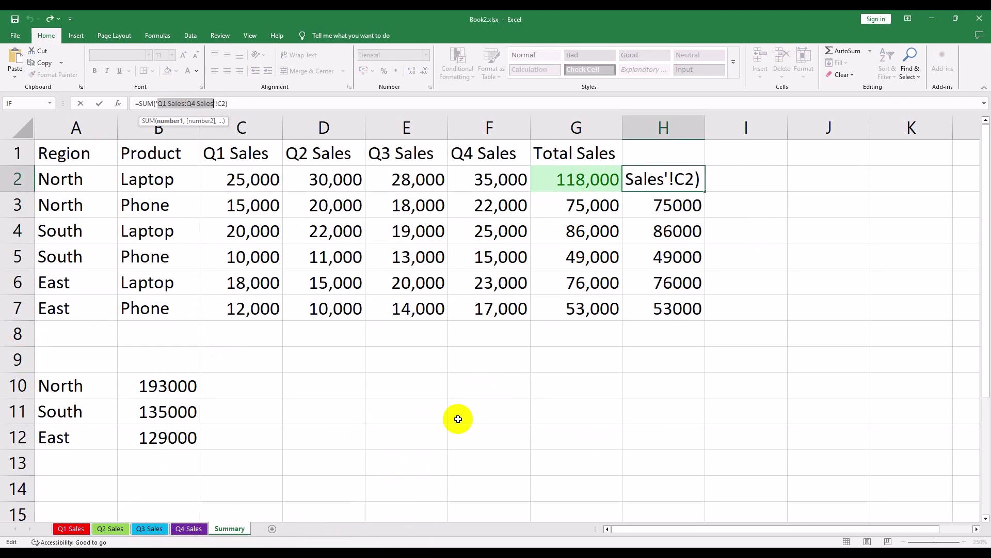
- Enter =IFERROR('Q1 Sales'!C2, 0) in Summary cell I2, returning 25000
click(740, 186)
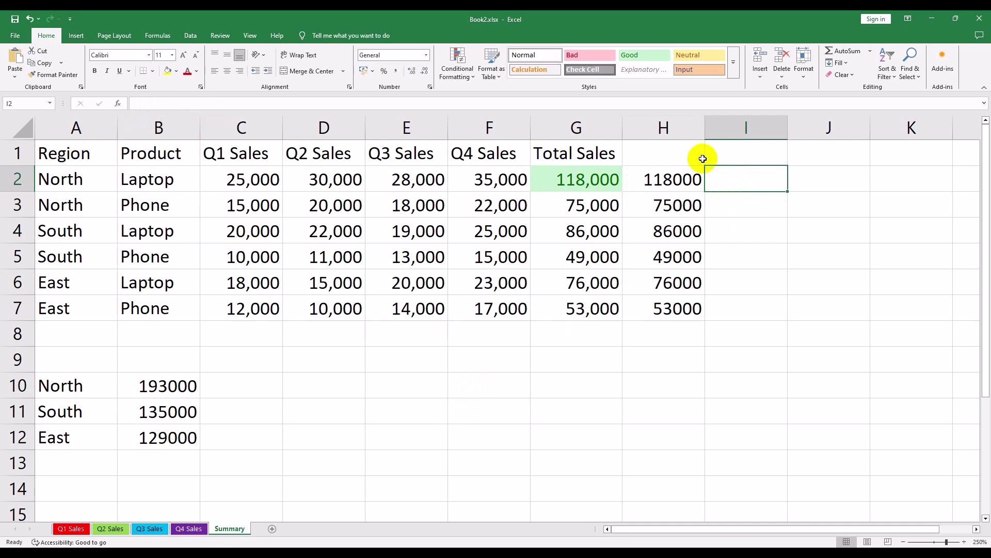
text(=IFERROR('Q1 Sales'!C2, 0))
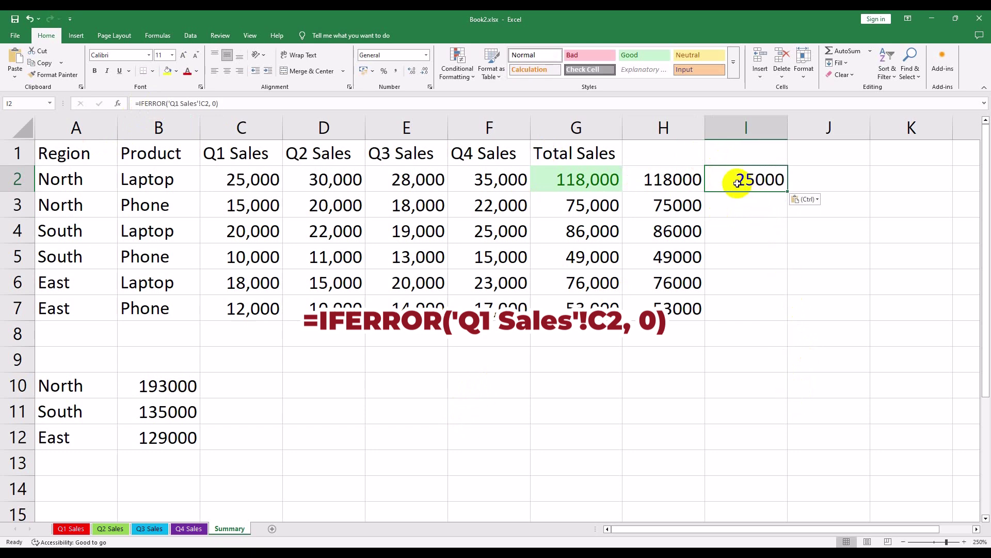
click(223, 104)
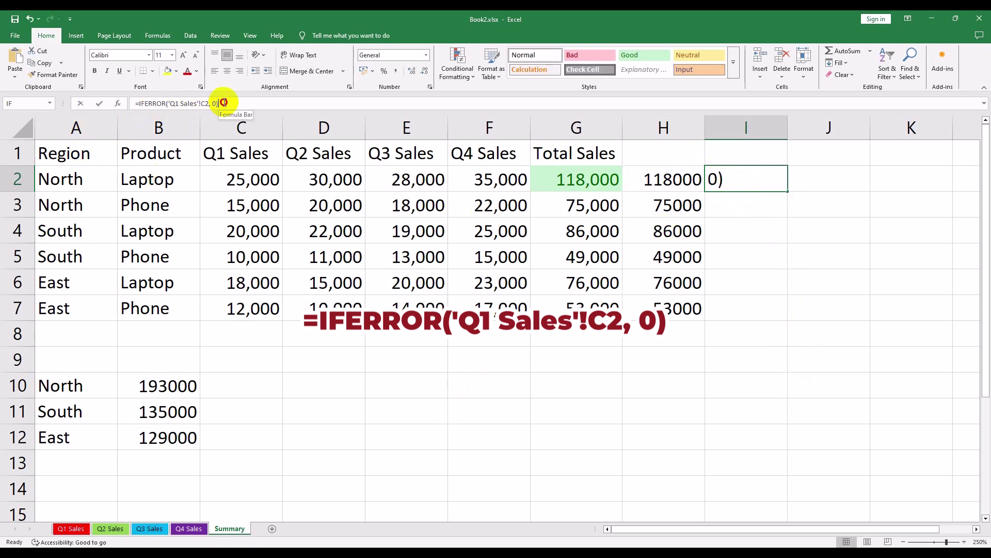
drag(224, 103, 131, 102)
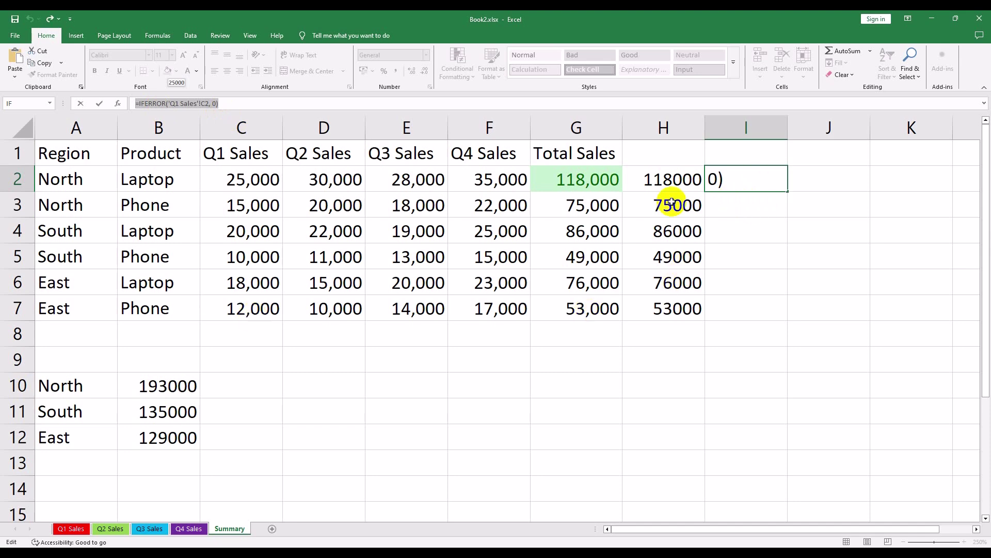
key(Return)
click(67, 529)
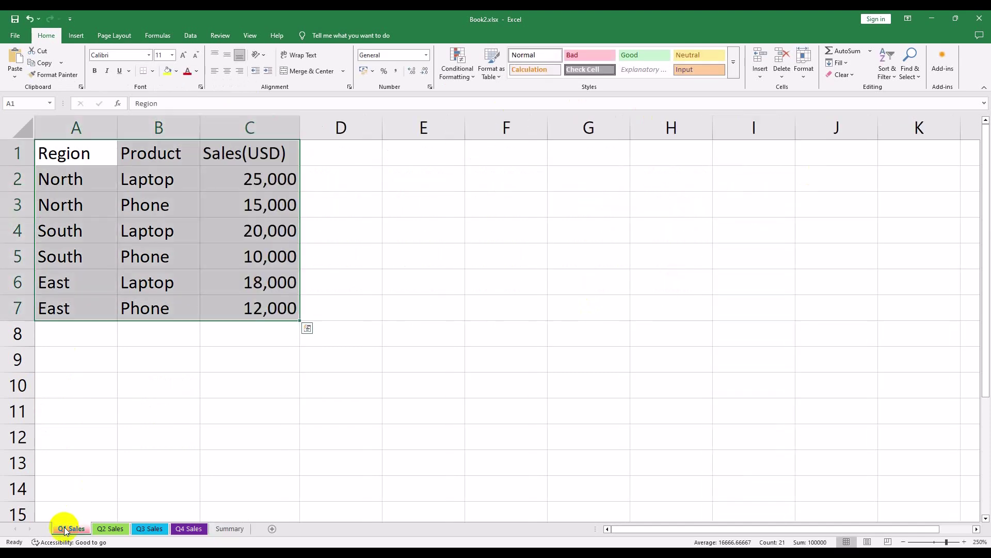
click(281, 213)
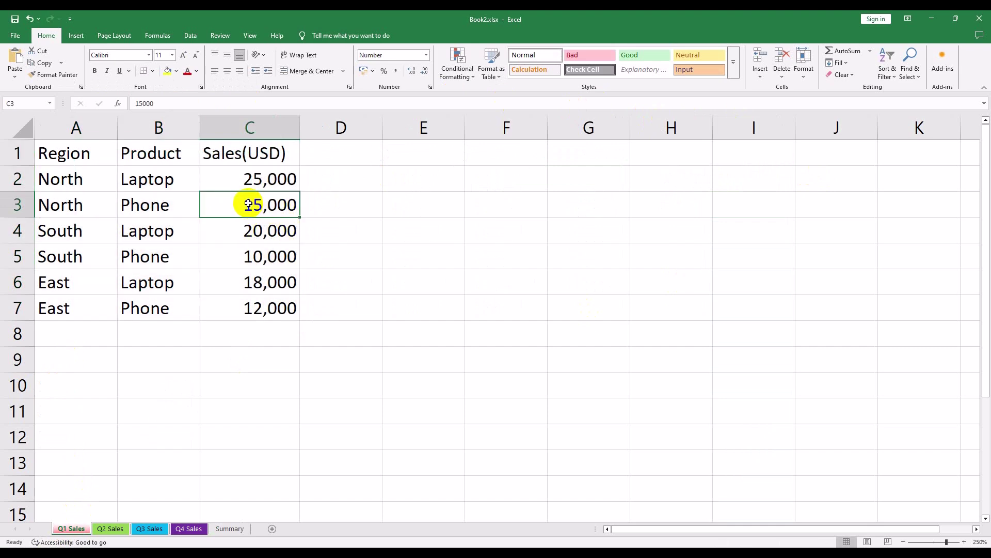
click(342, 206)
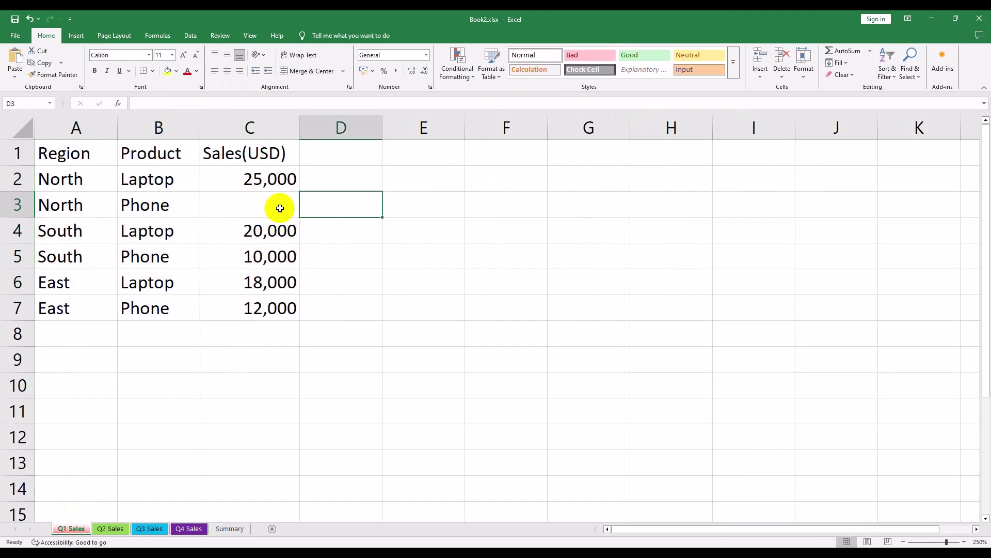
click(222, 529)
click(759, 181)
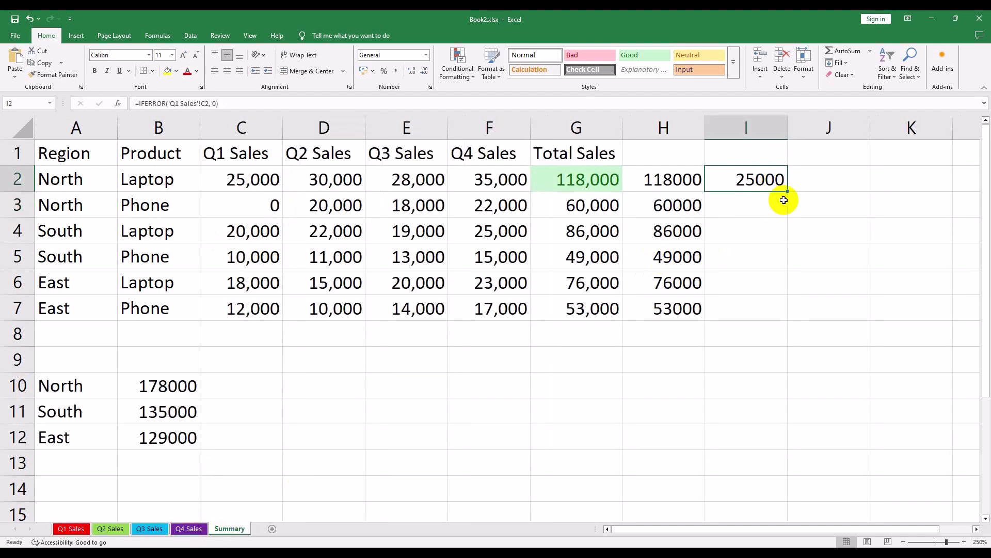
drag(786, 191, 783, 319)
click(755, 200)
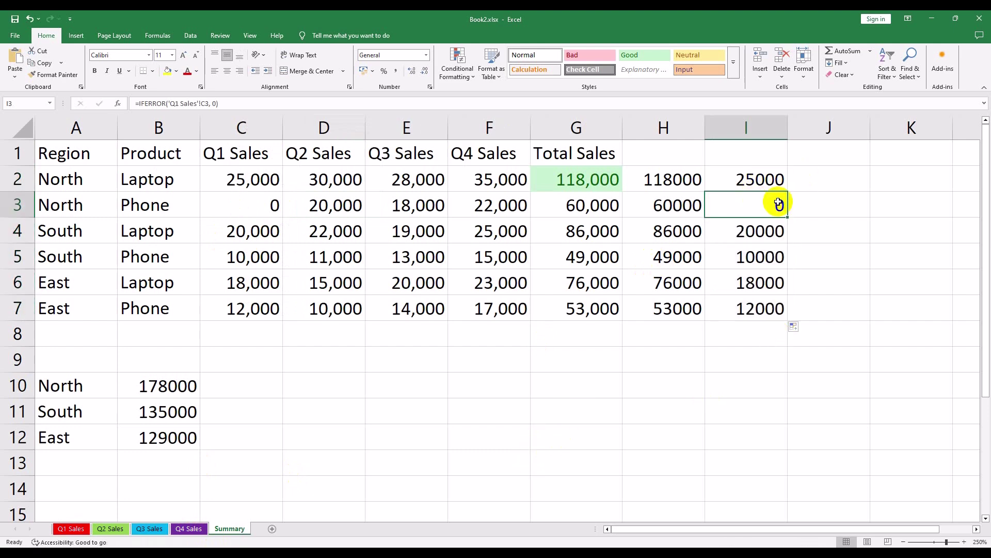
click(71, 528)
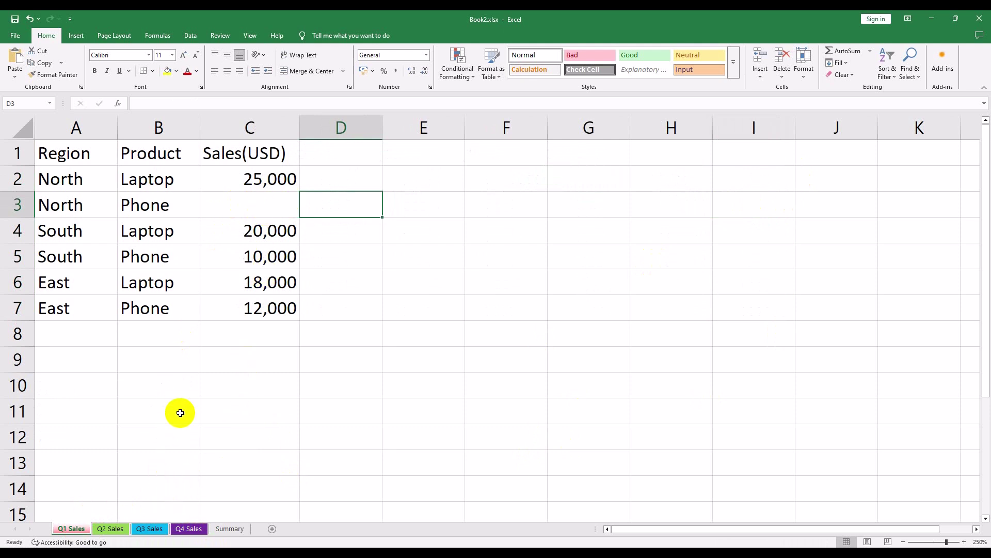
click(225, 529)
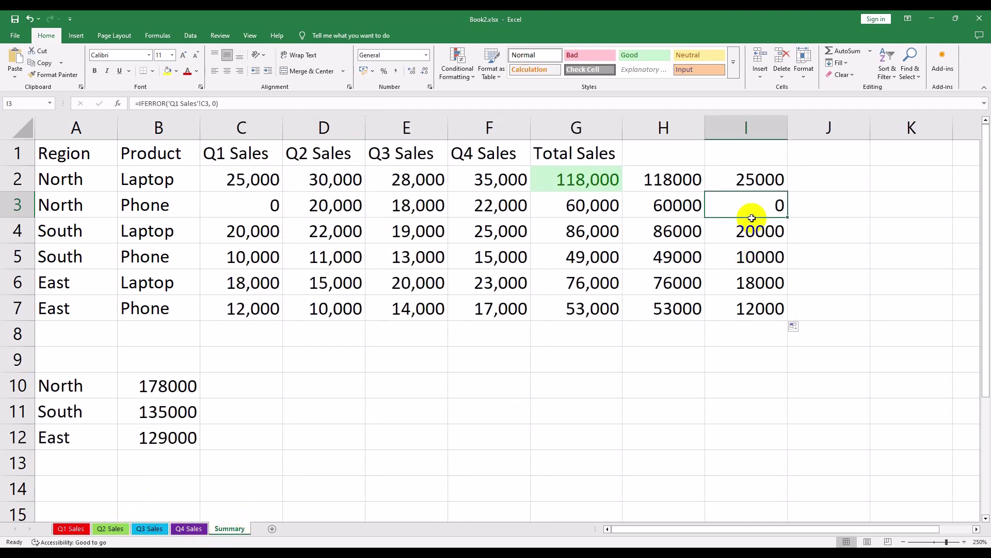
click(71, 528)
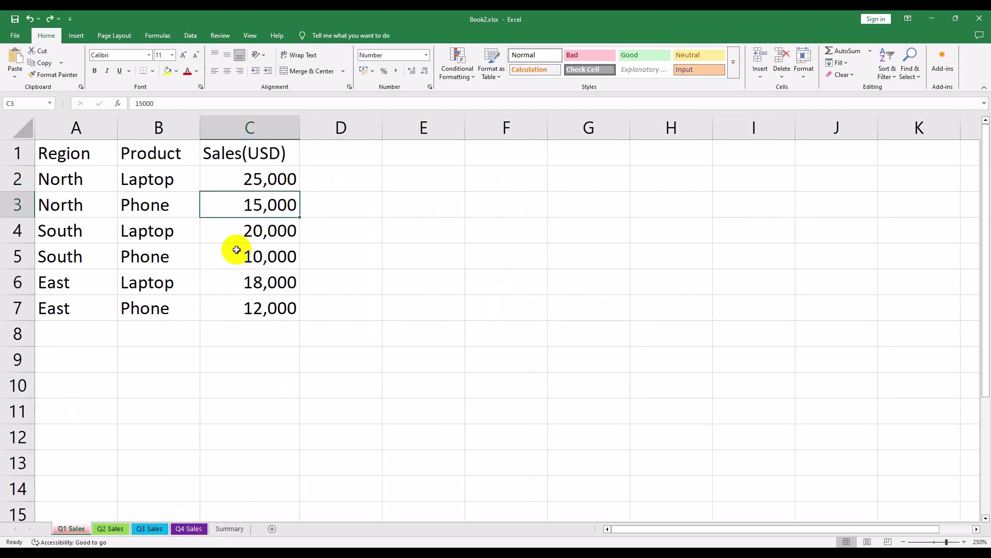
click(228, 531)
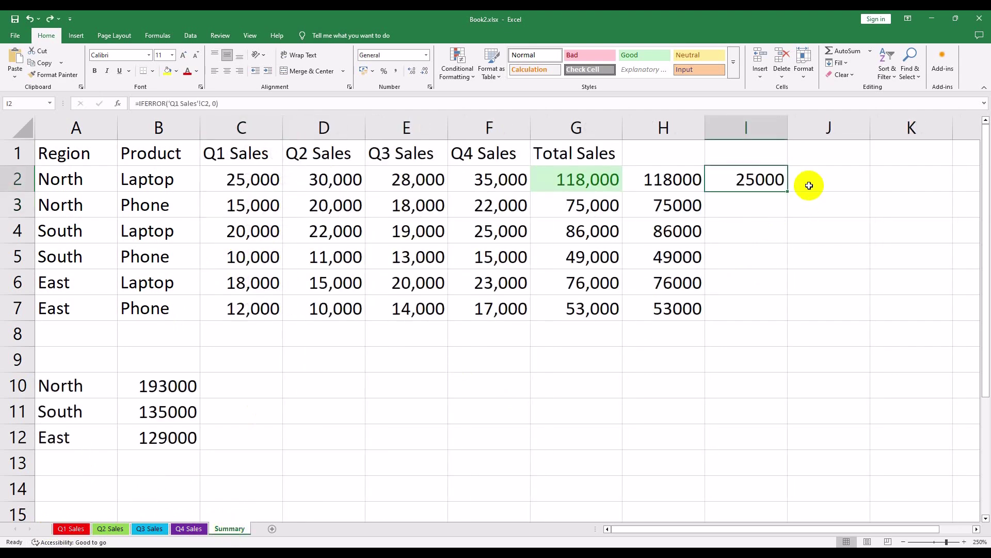
- Fill the I2 IFERROR formula down to I7, showing 25000 through 12000
drag(787, 192, 786, 322)
click(498, 369)
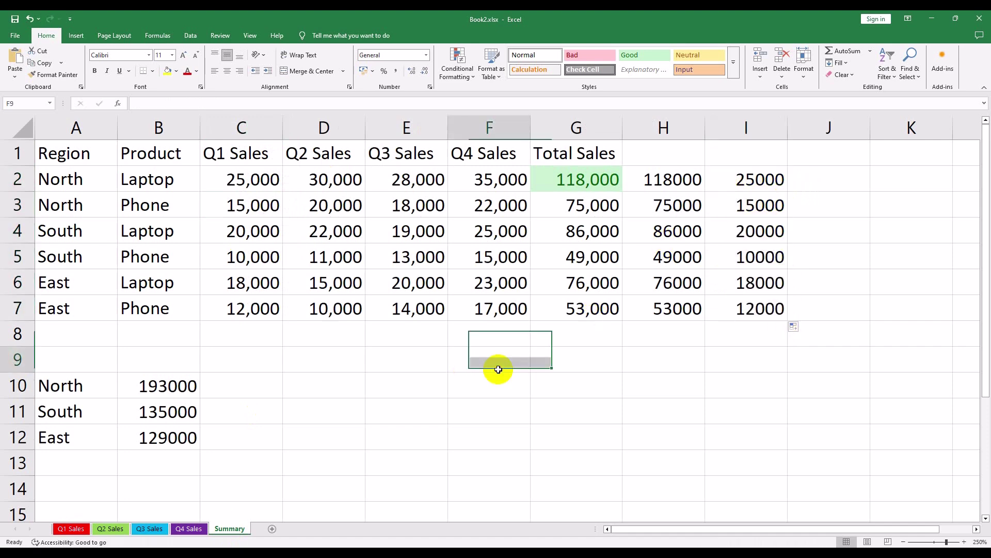